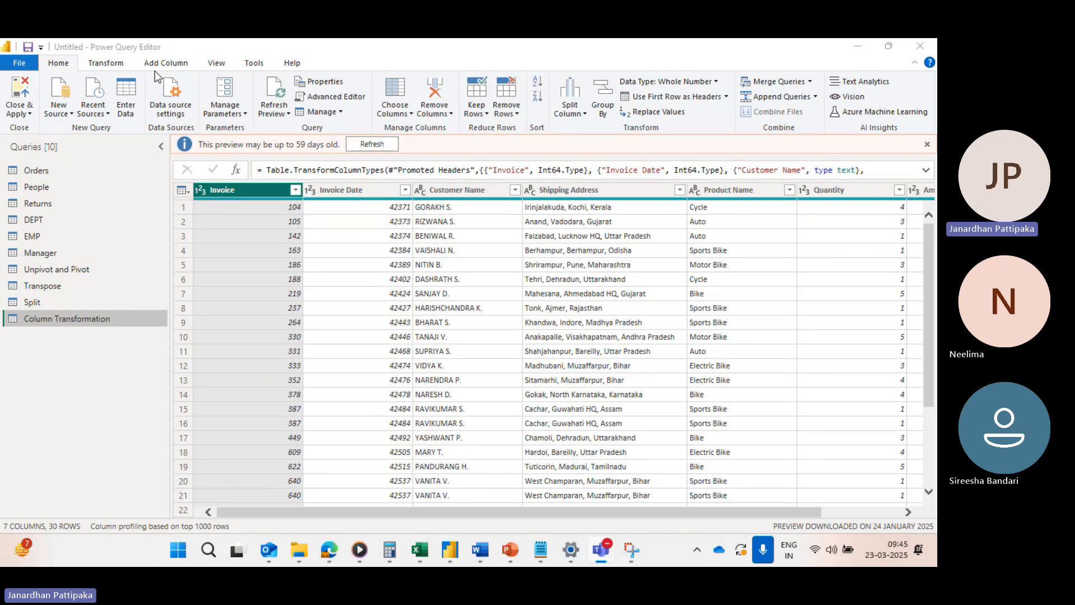
Examine the columns of the EMP and DEPT queries to find the field both tables share
left_click(26, 235)
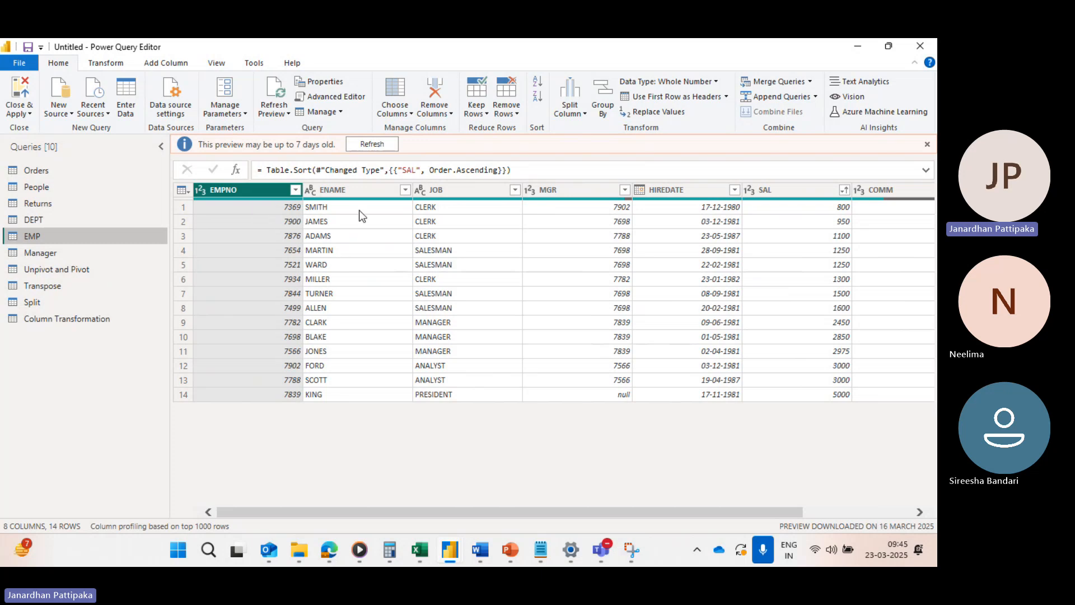
scroll(641, 258, "right", 3)
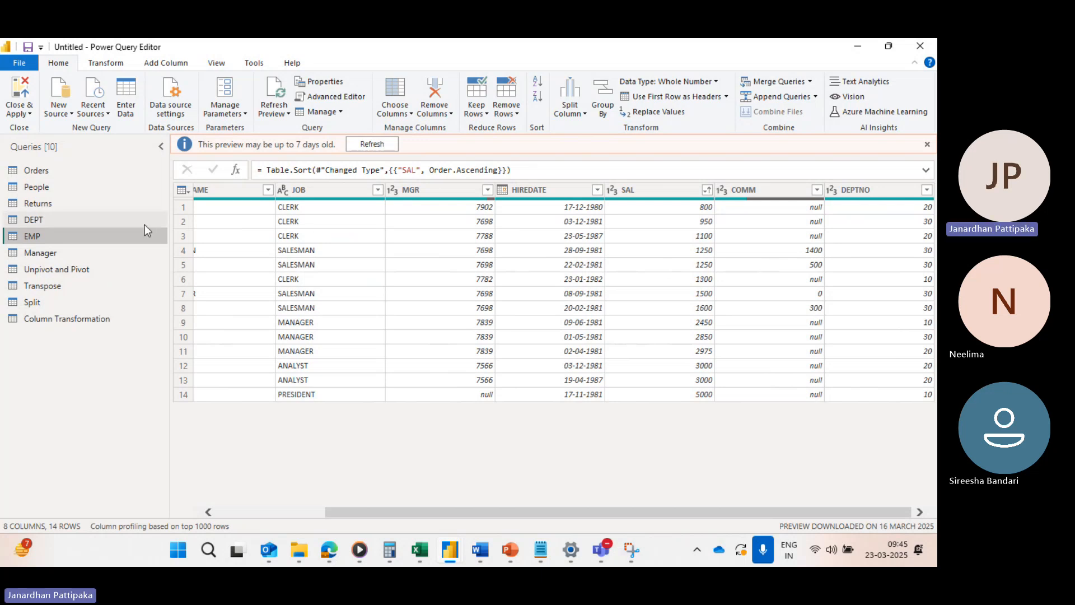
left_click(56, 220)
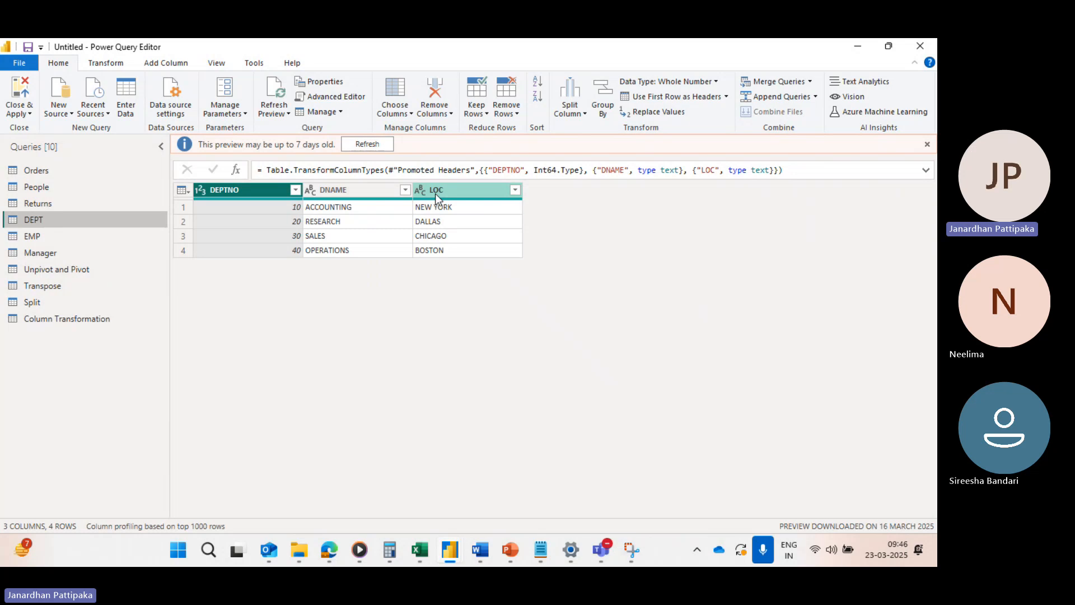
left_click(49, 237)
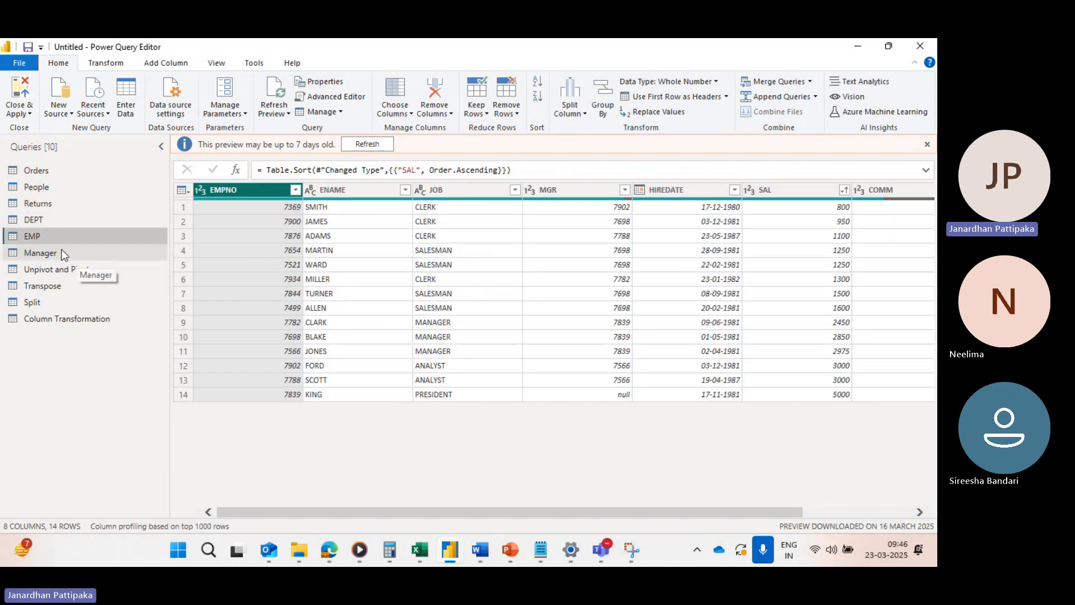
scroll(422, 266, "right", 3)
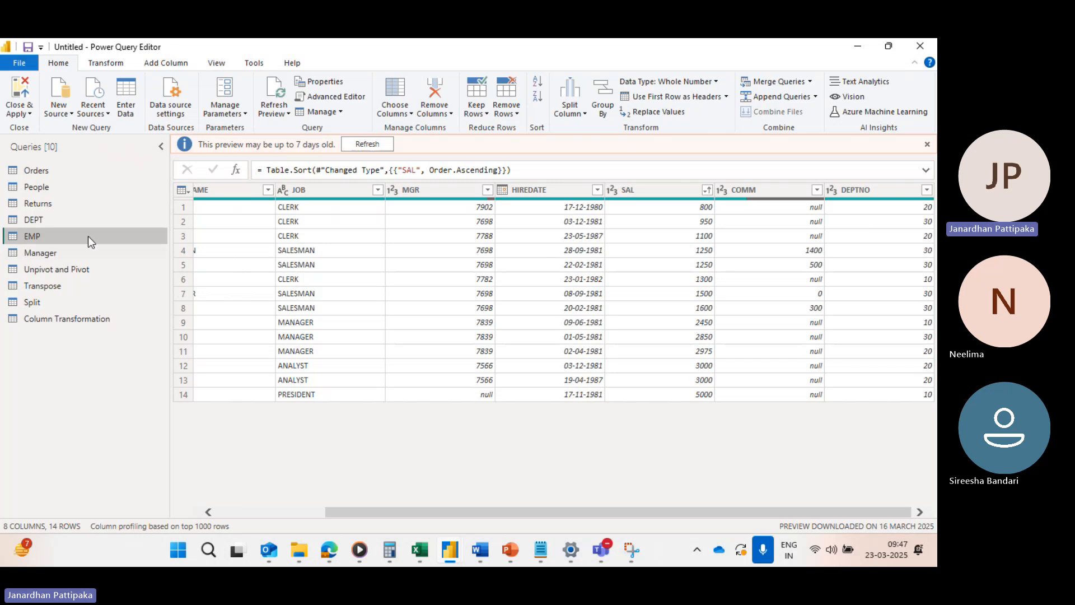
left_click(28, 221)
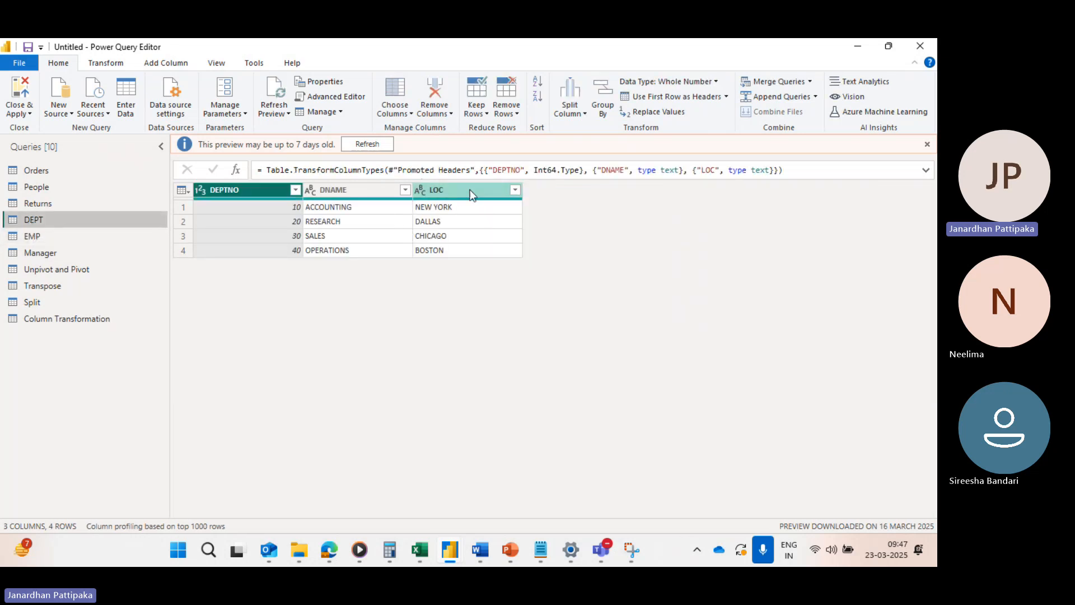
Start merging the EMP query as a new query, with DEPT chosen as the second table
left_click(62, 235)
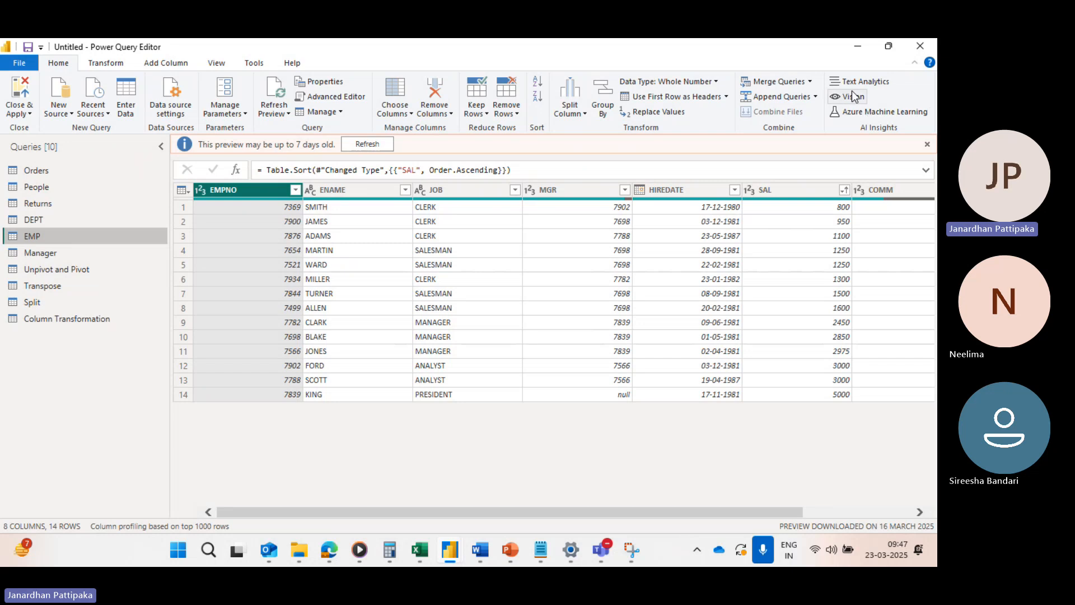
left_click(810, 82)
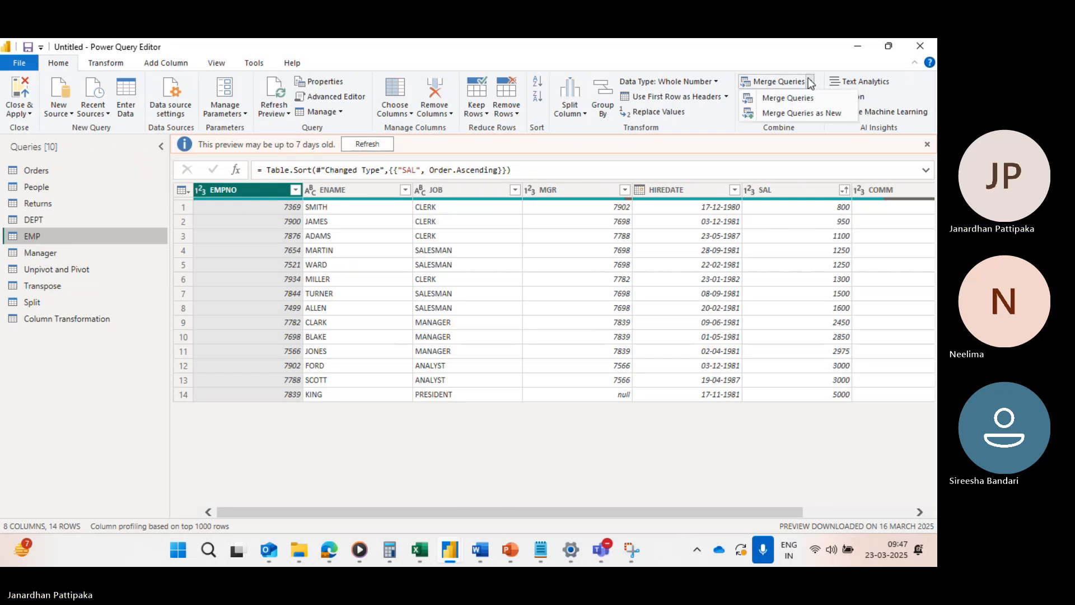
left_click(790, 113)
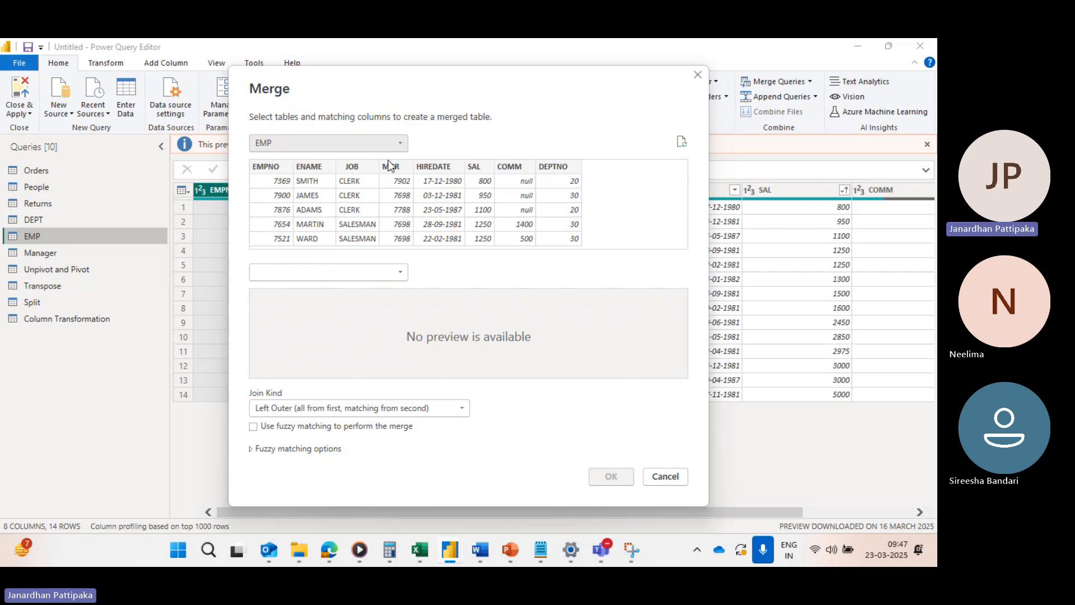
left_click_drag(358, 83, 412, 119)
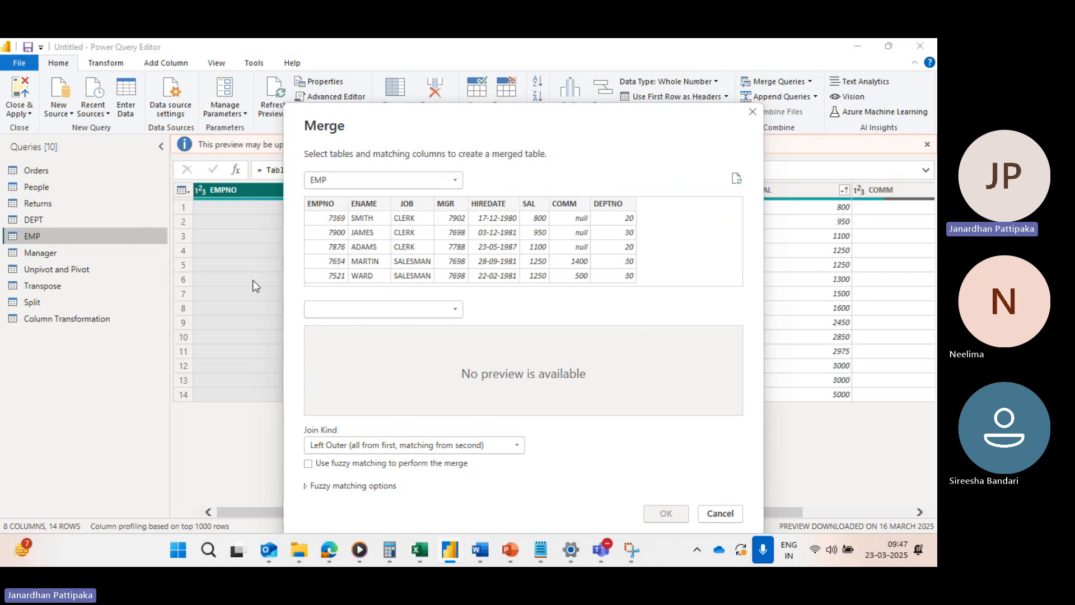
left_click(455, 310)
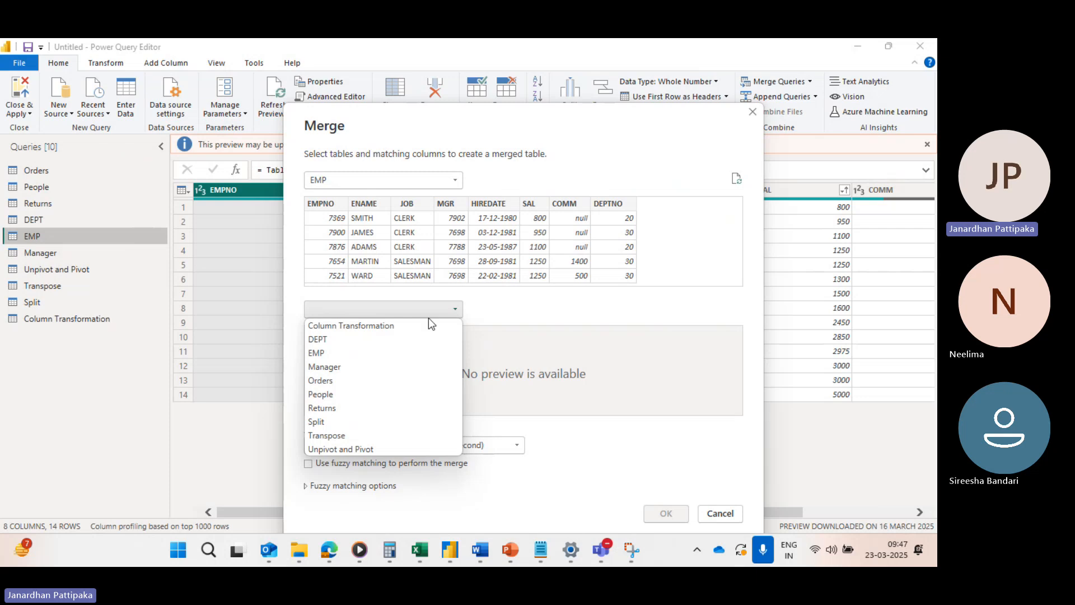
left_click(311, 340)
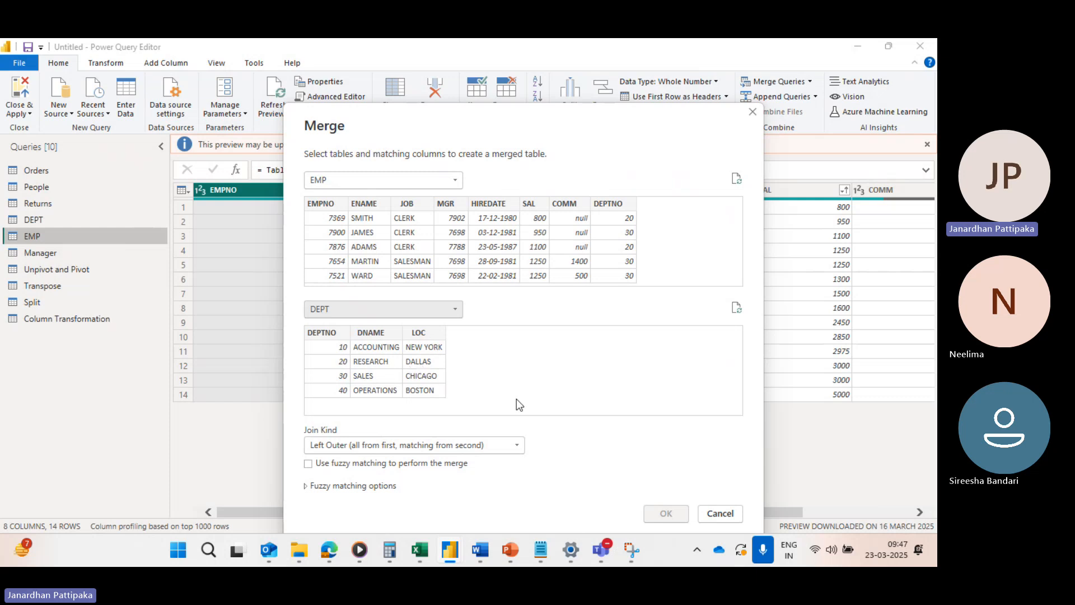
Select DEPT's LOC column, capture the Merge dialog in Snipping Tool, highlight an arrow from LOC to the EMP table, and return to Power Query Editor
left_click(425, 358)
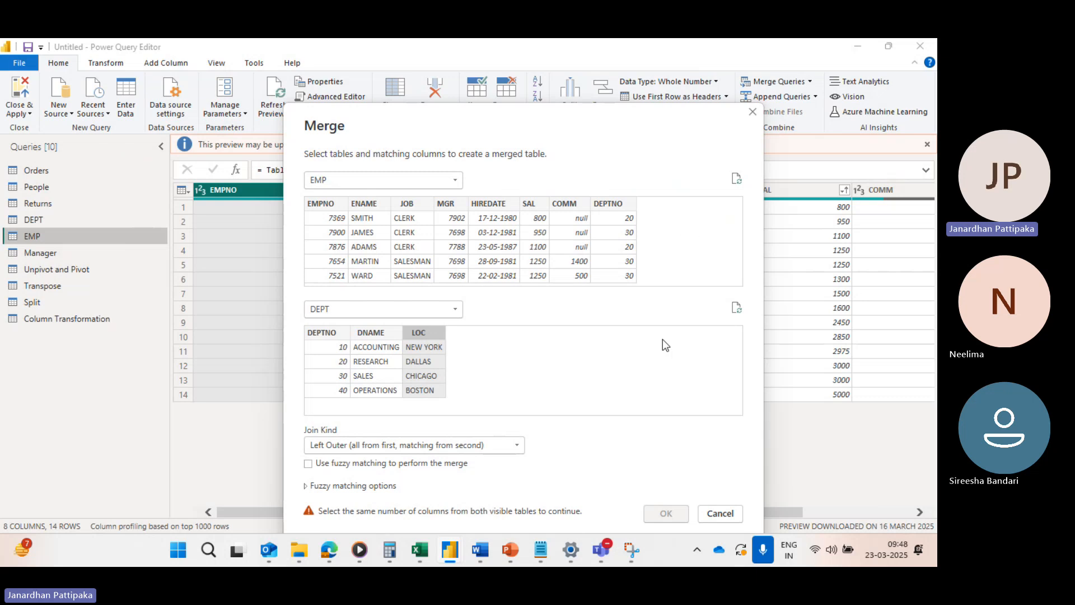
left_click(627, 551)
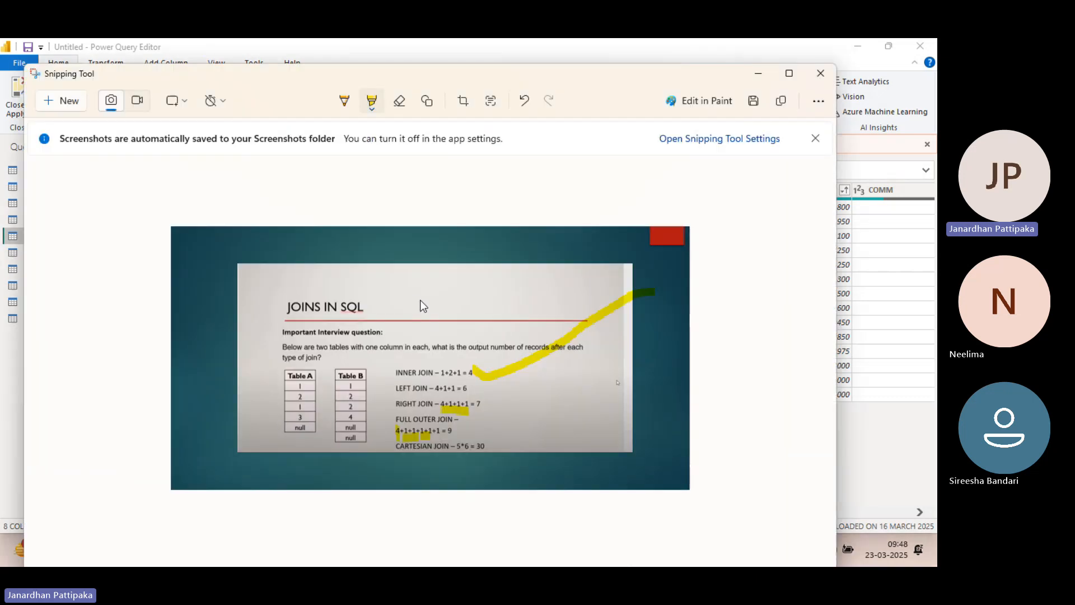
left_click(66, 101)
left_click_drag(220, 127, 764, 532)
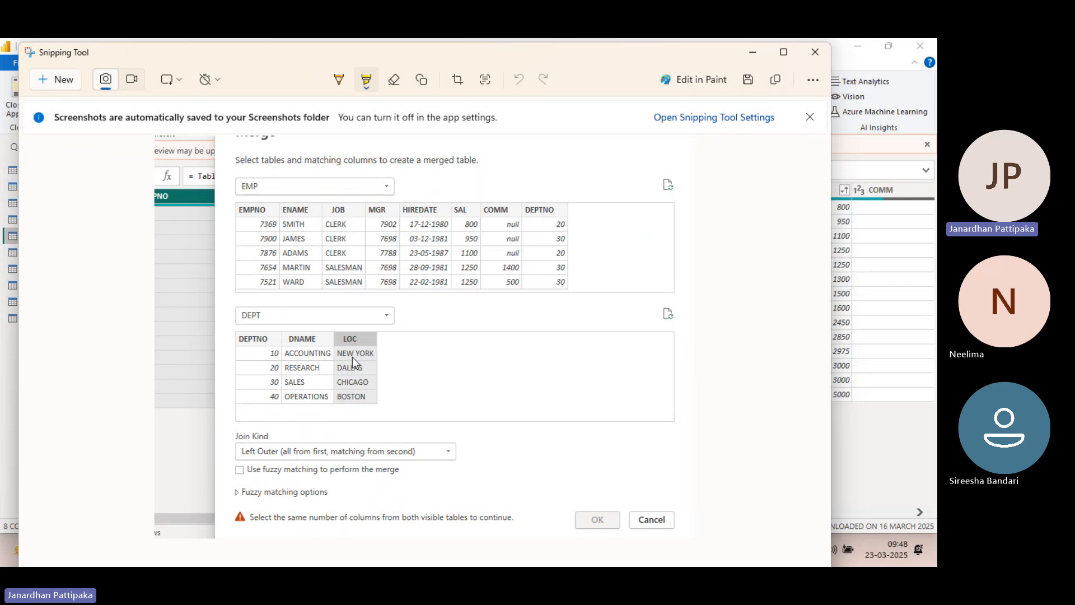
mouse_move(359, 354)
left_mouse_down()
mouse_move(479, 438)
mouse_move(573, 431)
mouse_move(740, 341)
mouse_move(749, 233)
mouse_move(730, 211)
mouse_move(627, 187)
mouse_move(583, 220)
mouse_move(654, 214)
left_mouse_up()
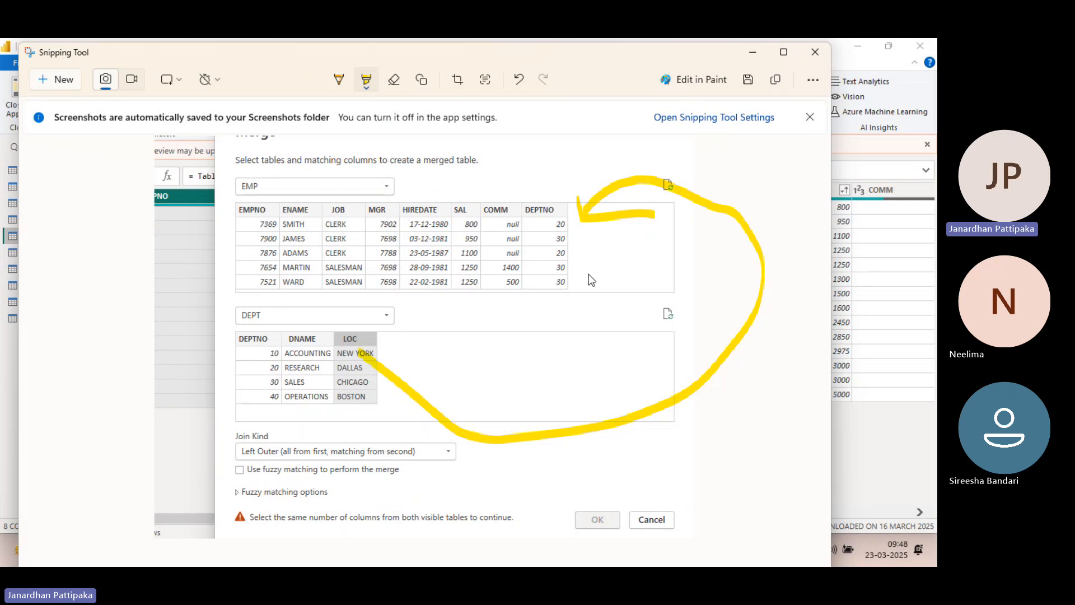
key("alt+Tab")
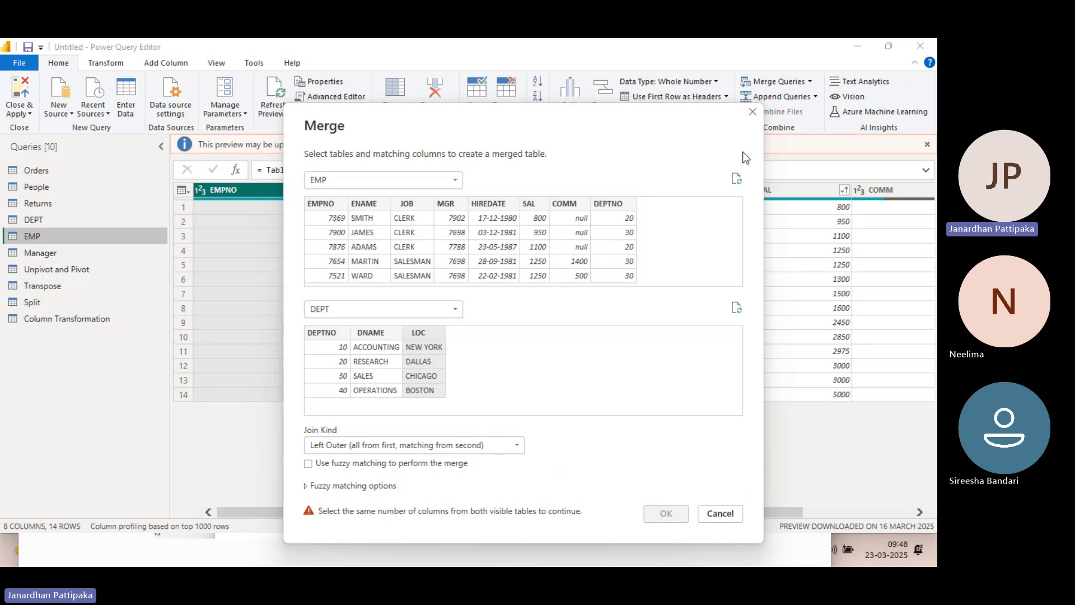
Match EMP and DEPT on their DEPTNO columns and create the merged query with the Left Outer join
left_click(615, 205)
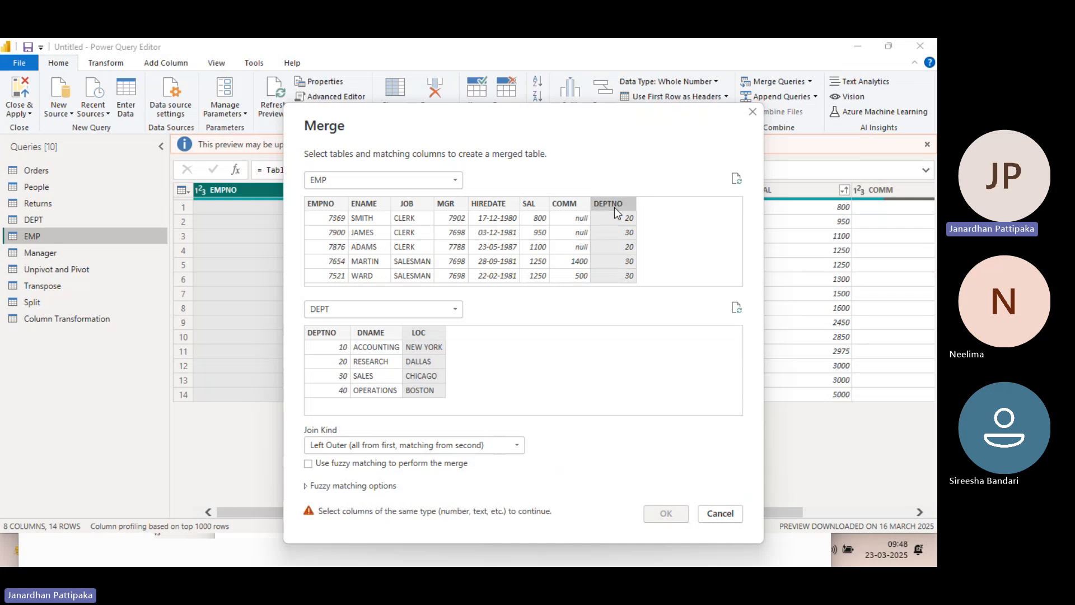
left_click(325, 329)
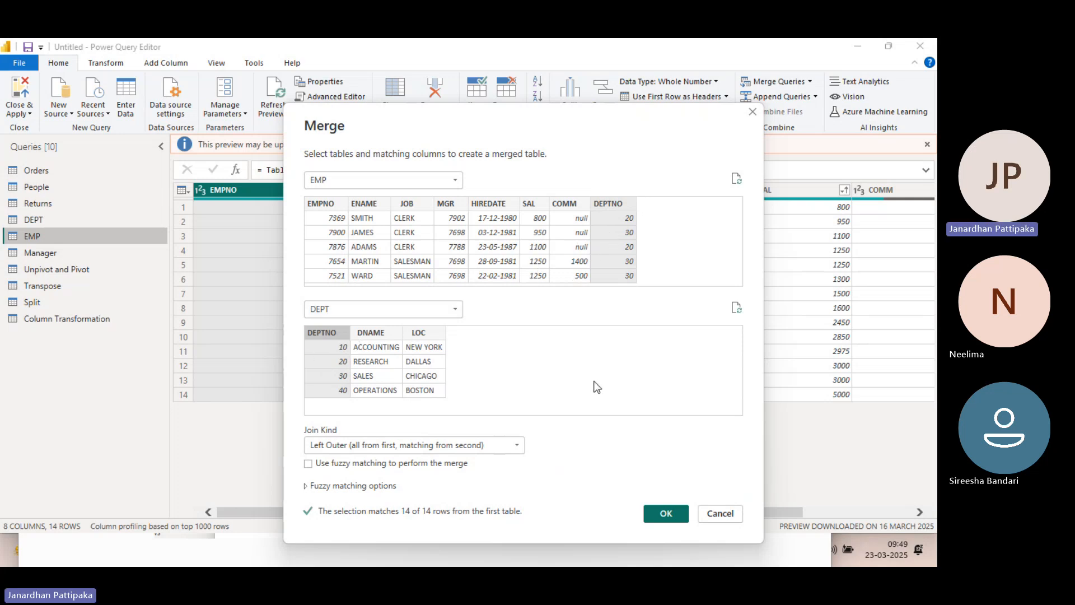
left_click(666, 514)
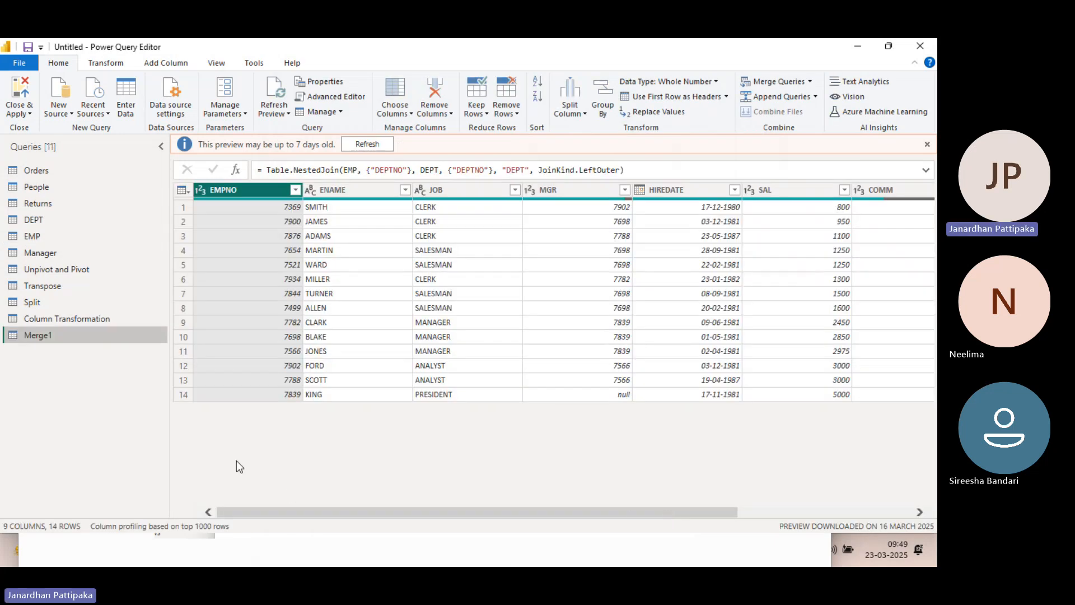
Rename the new merged query as "Emp +loc"
double_click(54, 334)
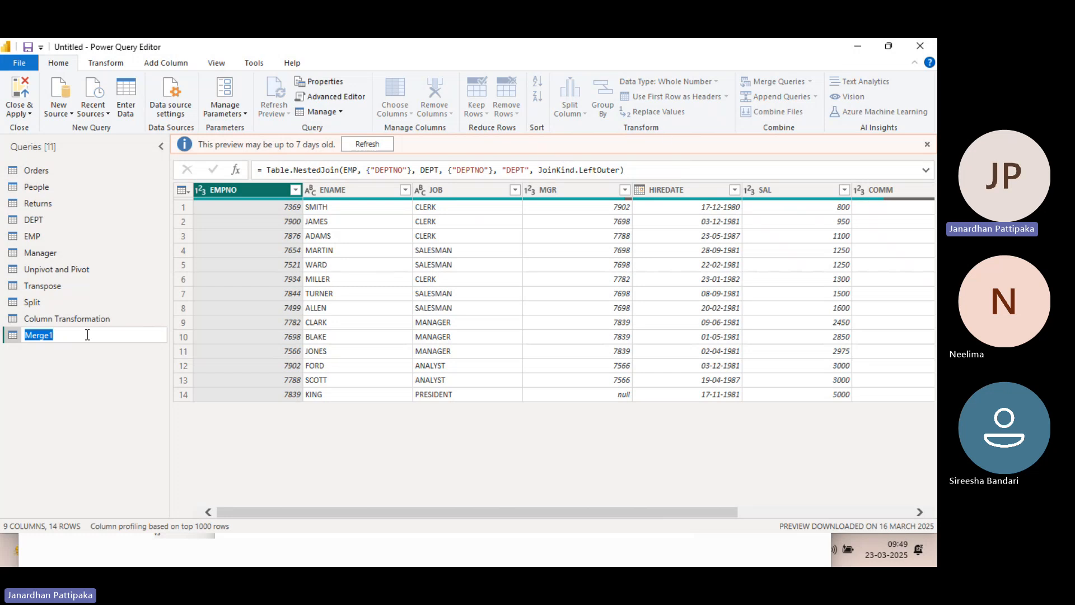
type("Emp +loc")
left_click(113, 399)
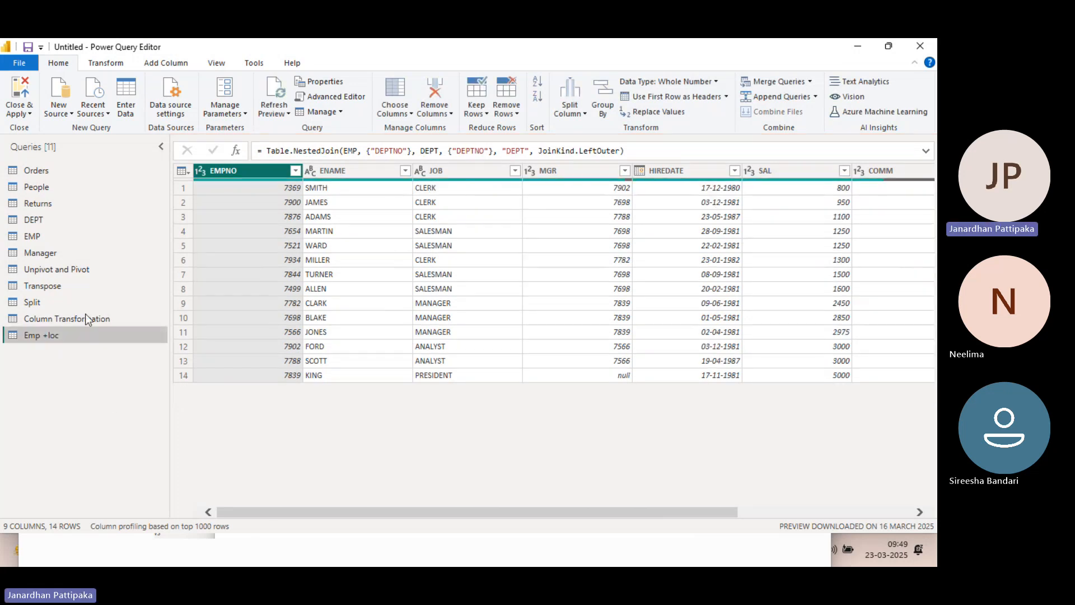
Compare the columns of the EMP query with those of the Emp +loc query, including its nested DEPT column
left_click(49, 237)
scroll(469, 314, "right", 3)
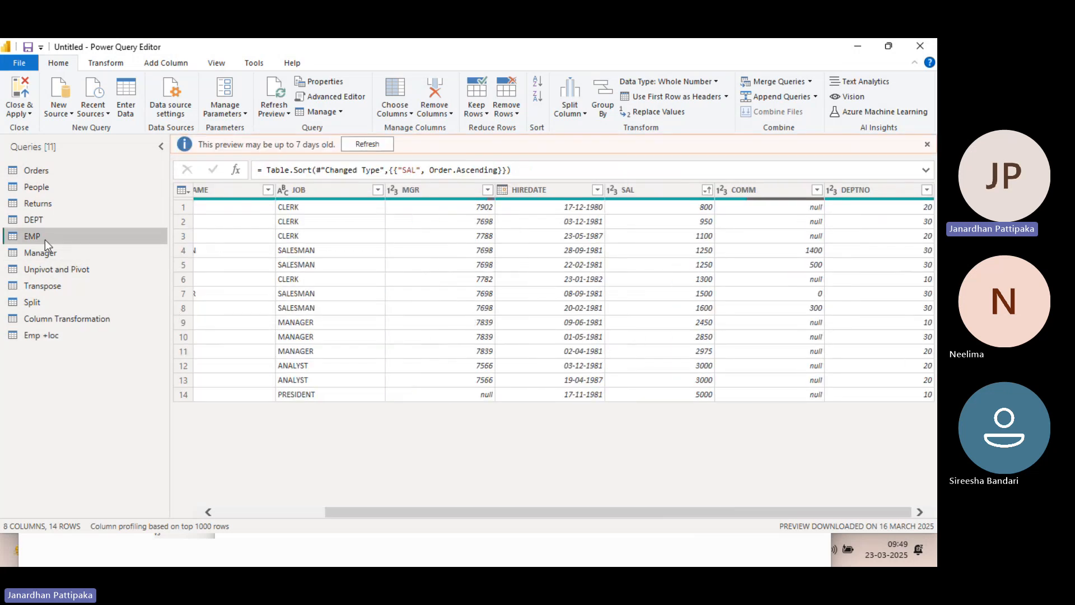
left_click(41, 335)
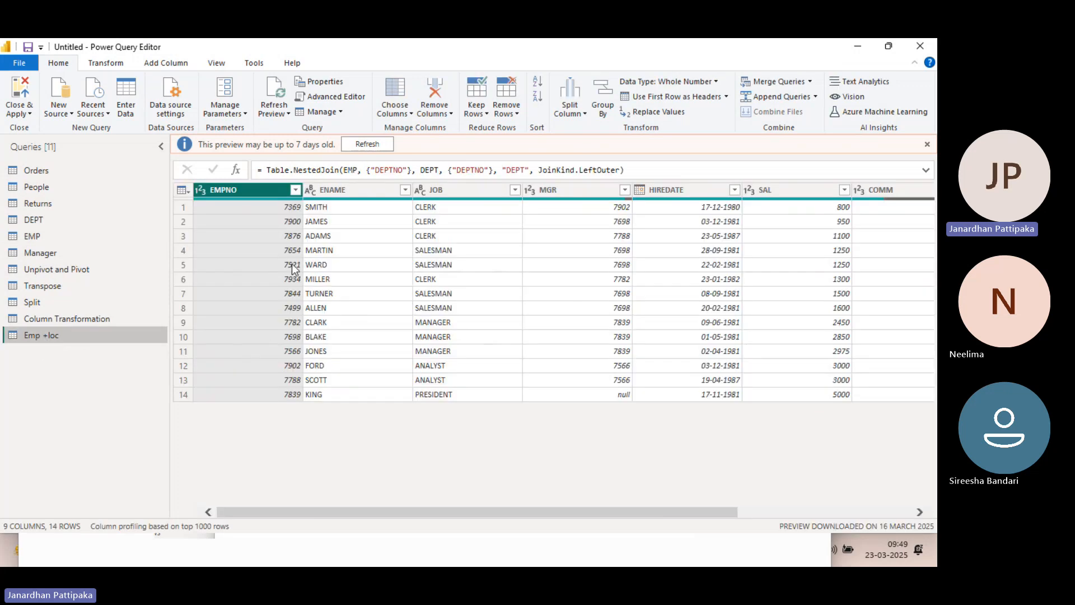
scroll(583, 298, "right", 5)
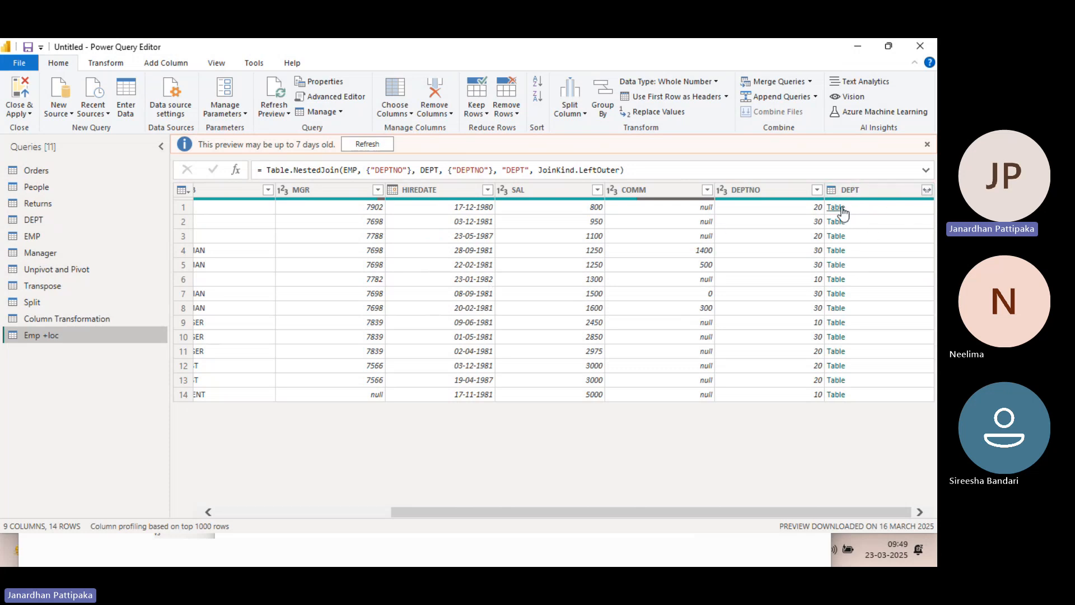
Expand the nested DEPT column to only DNAME and LOC, keeping the original column name as prefix
left_click(927, 190)
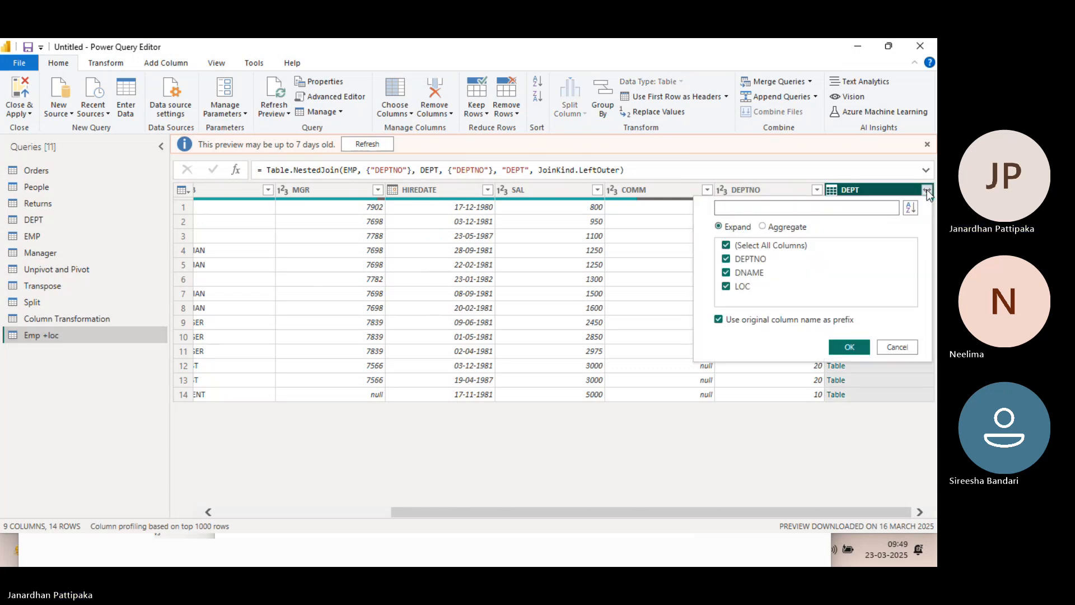
left_click(725, 247)
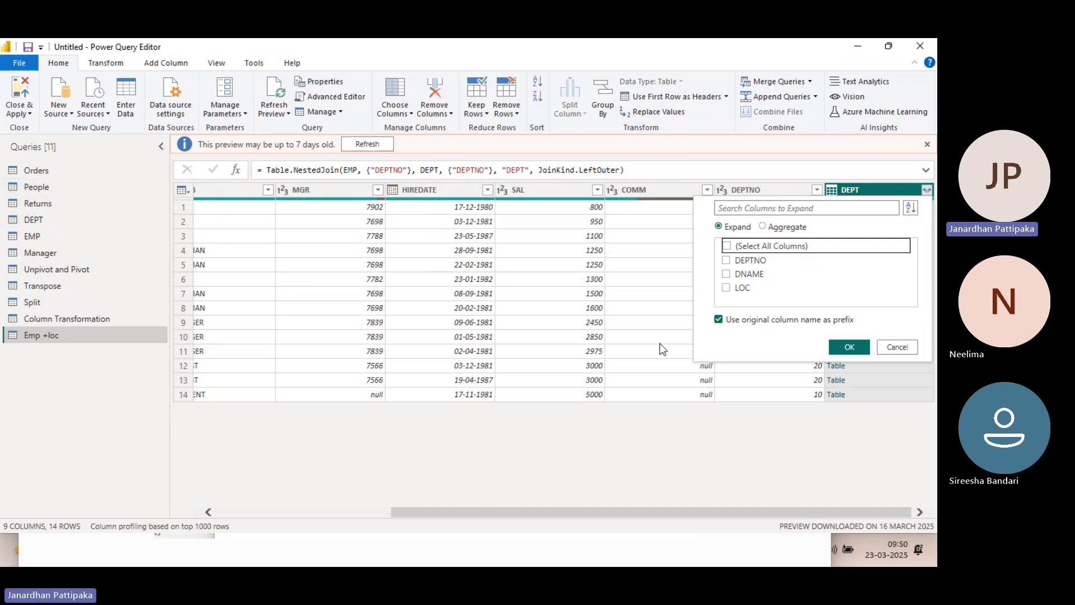
left_click(725, 260)
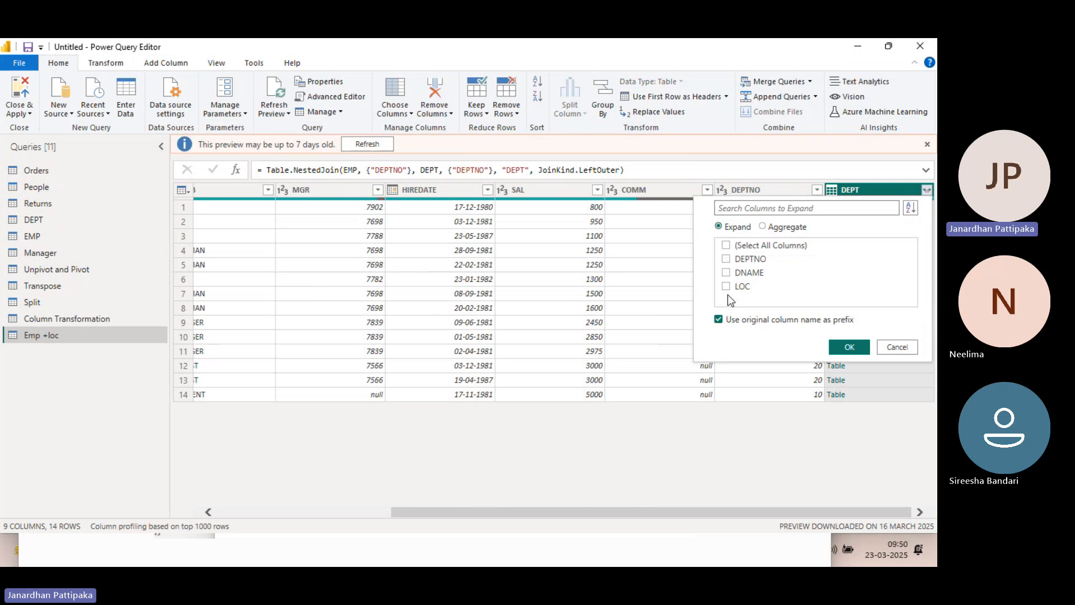
left_click(726, 286)
left_click(727, 273)
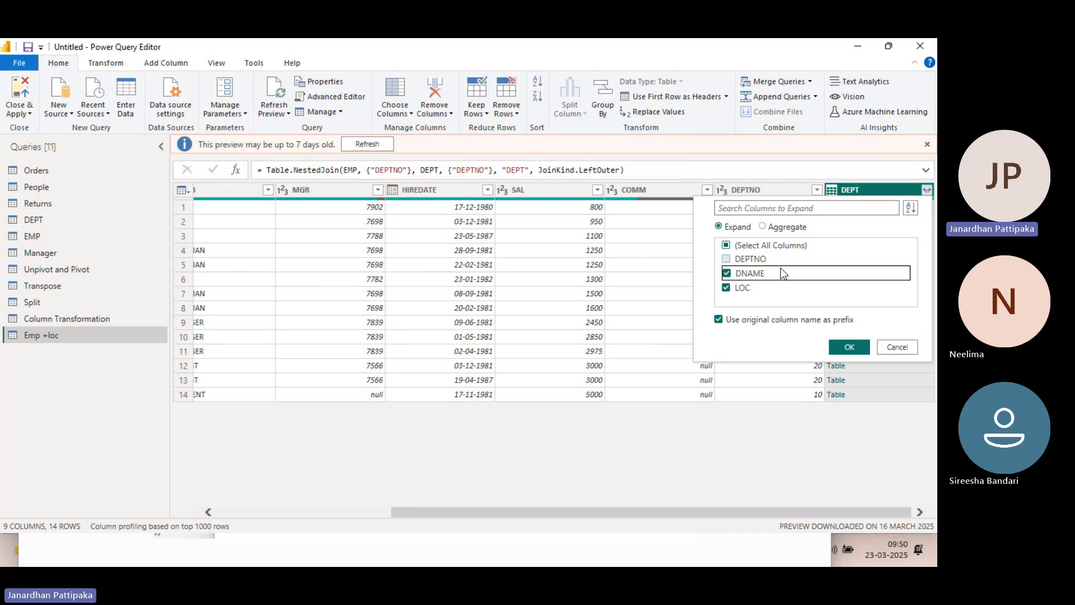
left_click(838, 347)
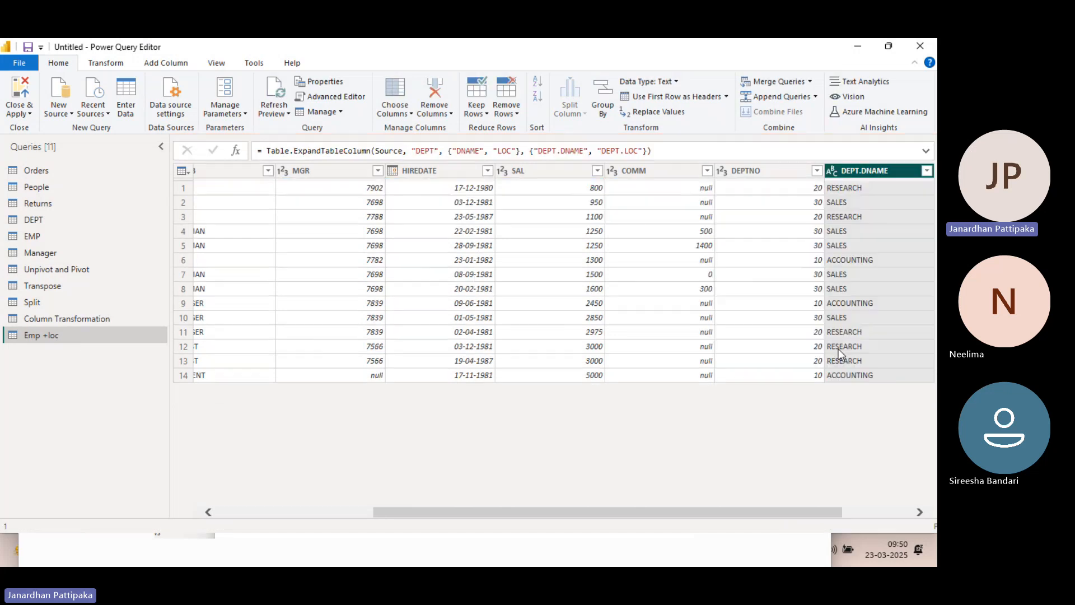
left_click_drag(798, 511, 869, 511)
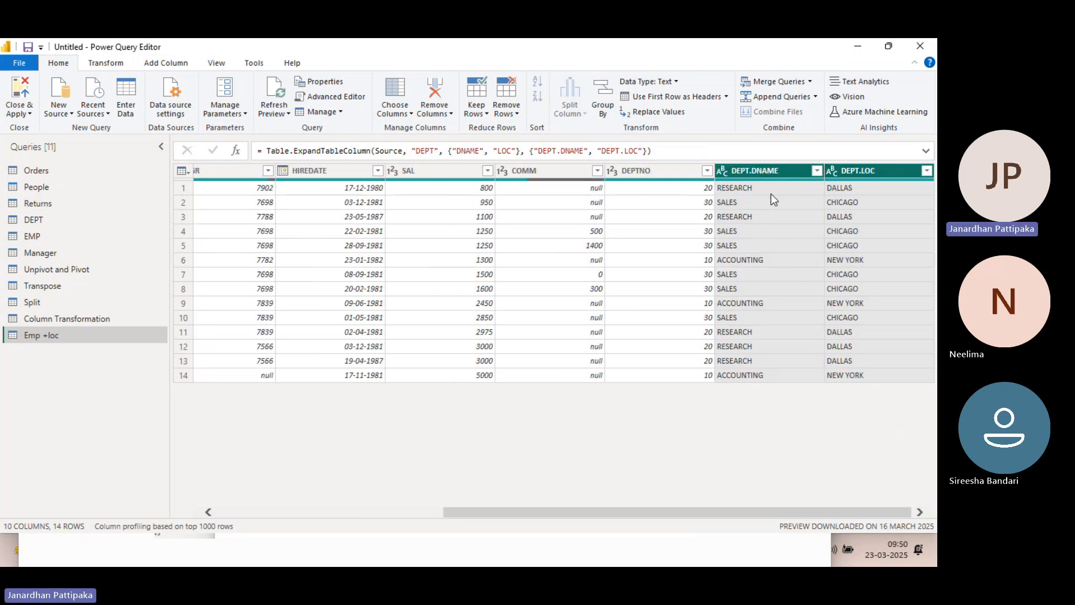
mouse_move(876, 184)
Review the DEPT and EMP source queries against the expanded Emp +loc query
left_click(27, 220)
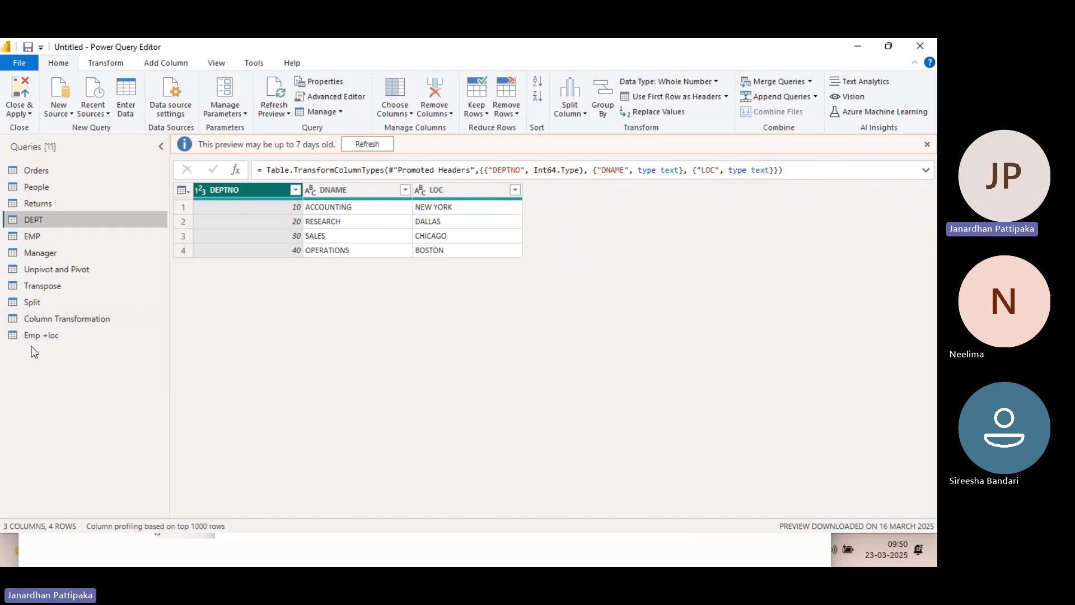
left_click(36, 241)
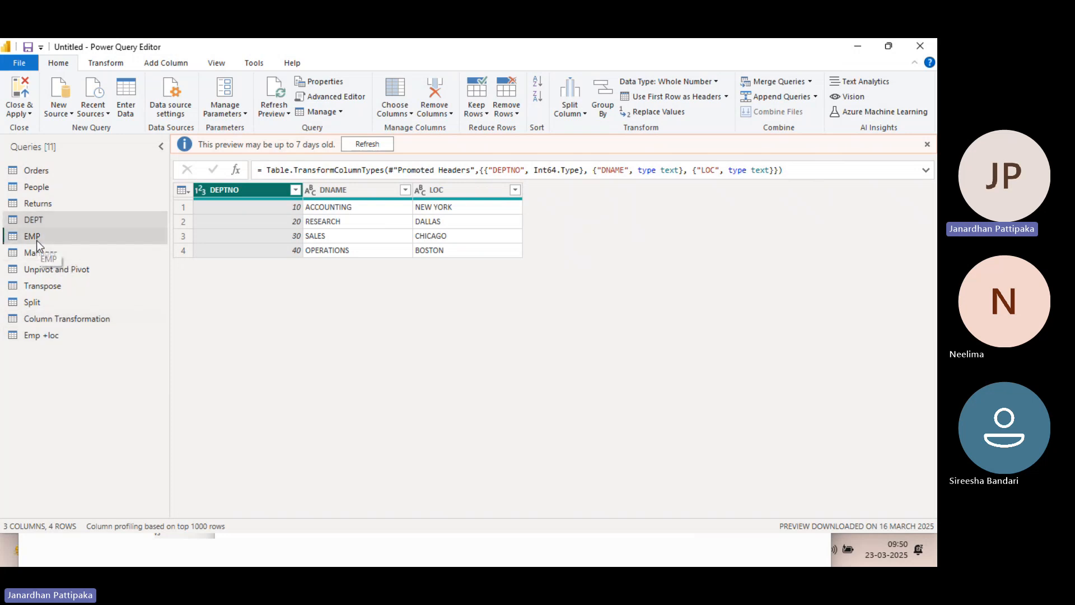
scroll(610, 228, "right", 3)
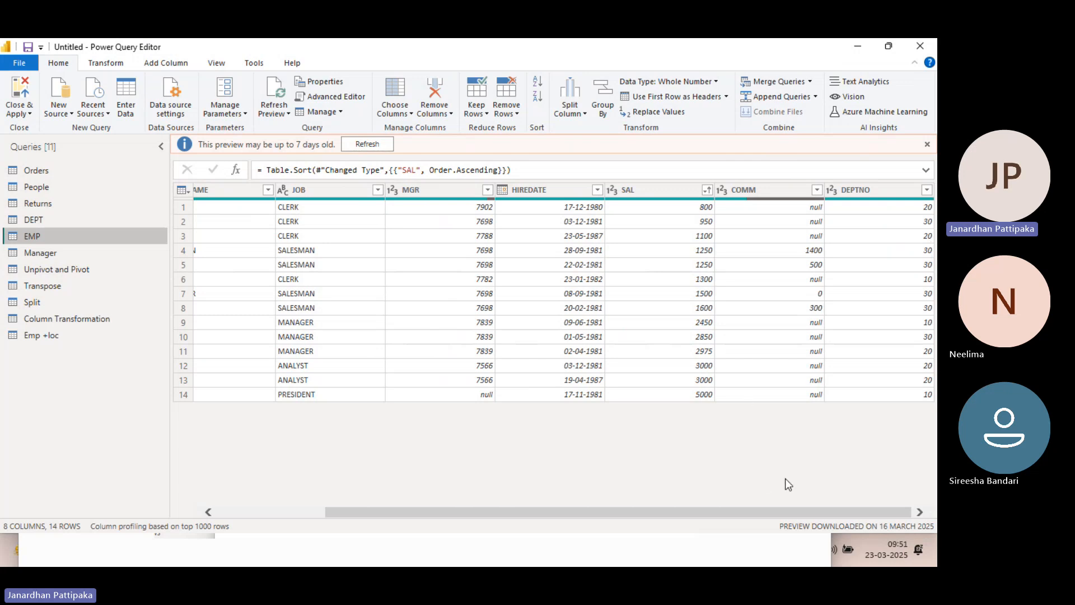
left_click(54, 335)
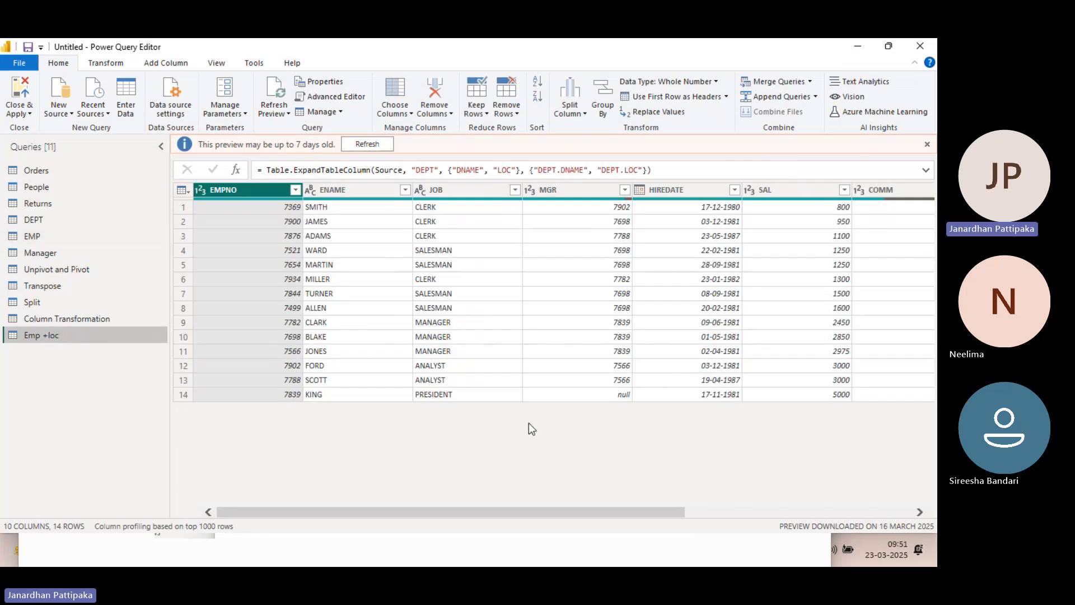
Examine the expanded DEPT.DNAME and DEPT.LOC columns in the Emp +loc query
scroll(528, 422, "right", 3)
scroll(837, 286, "right", 1)
right_click(836, 285)
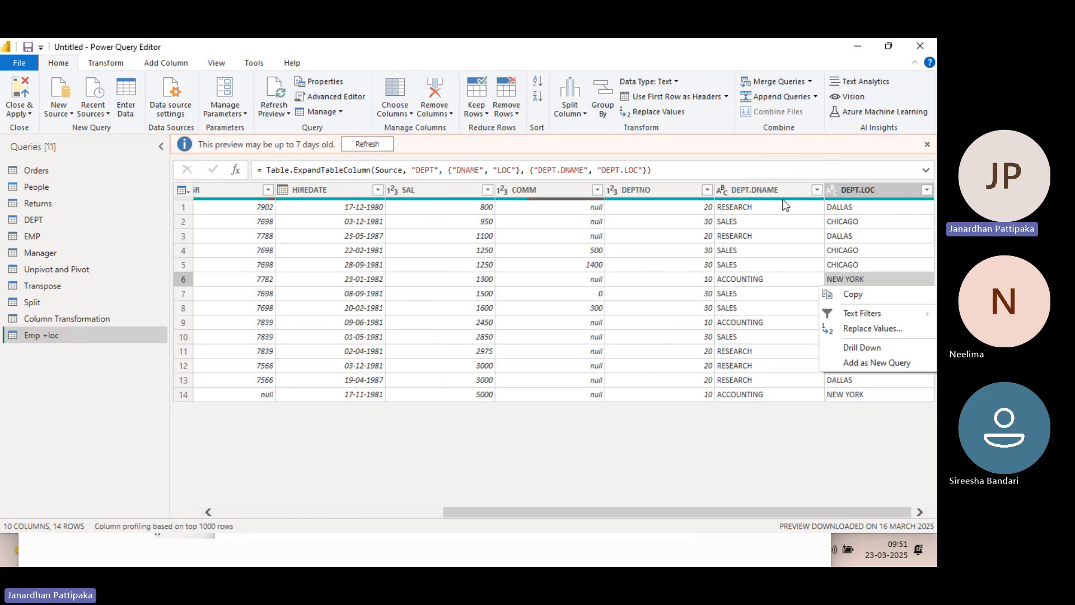
left_click(723, 191)
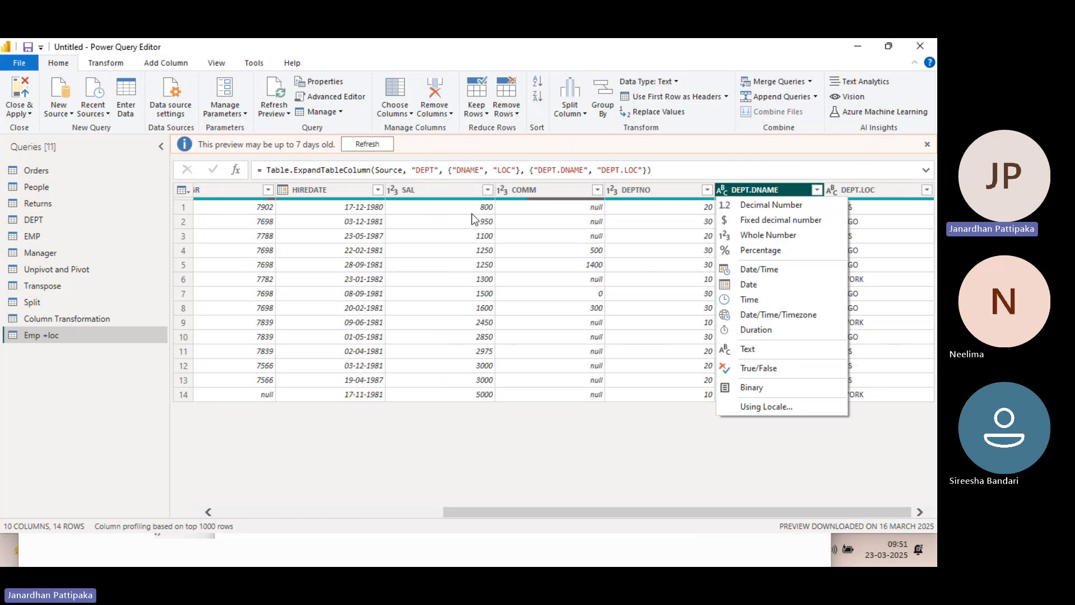
left_click(864, 191)
left_click(863, 190)
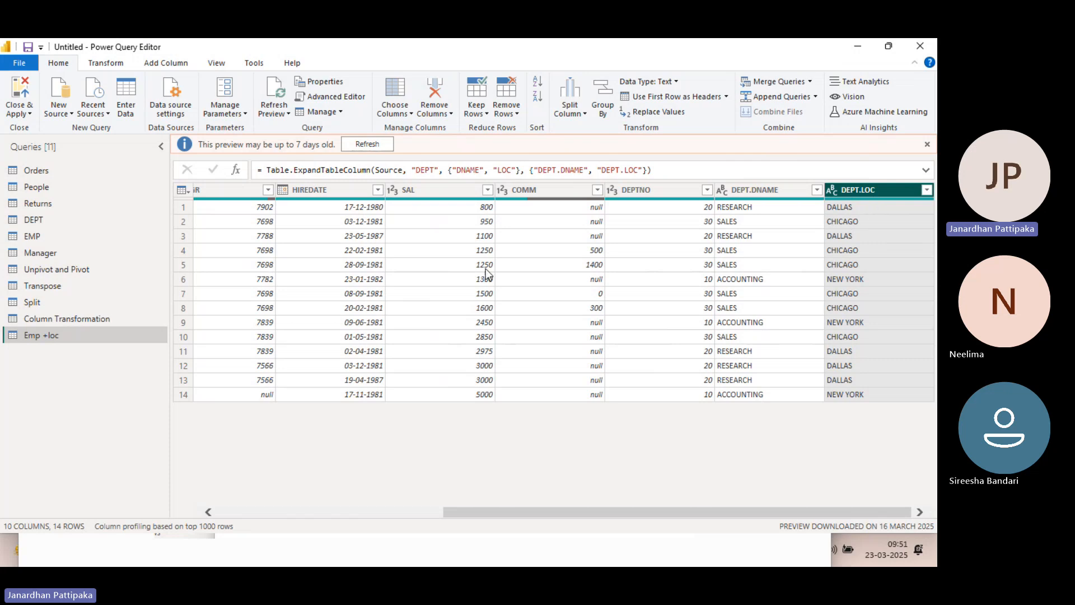
Compare the DEPT source query with the Emp +loc query, focusing on the shared DEPTNO column
left_click(32, 223)
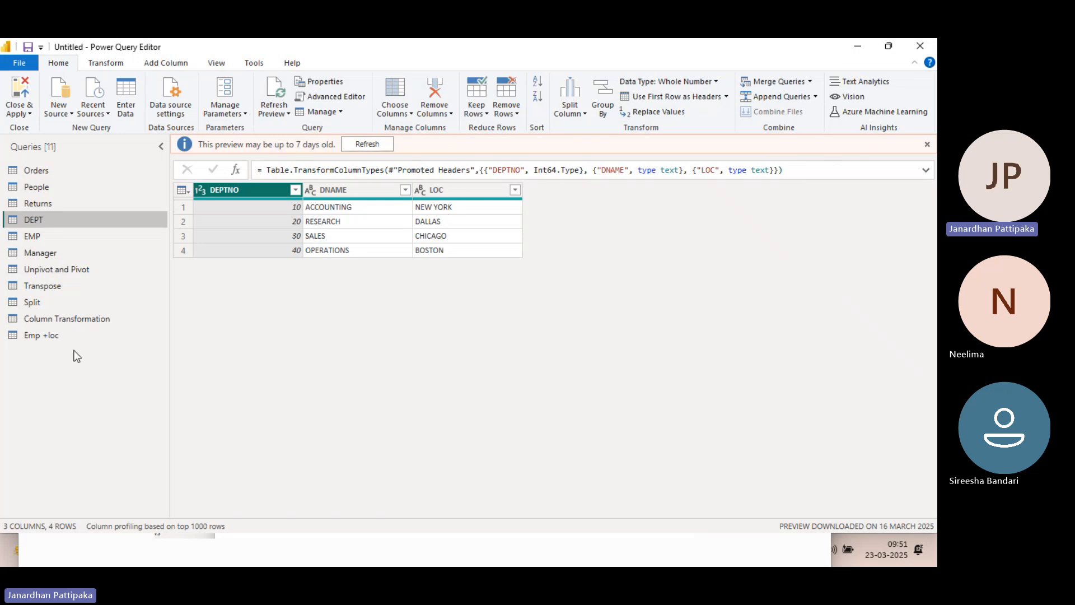
left_click(32, 338)
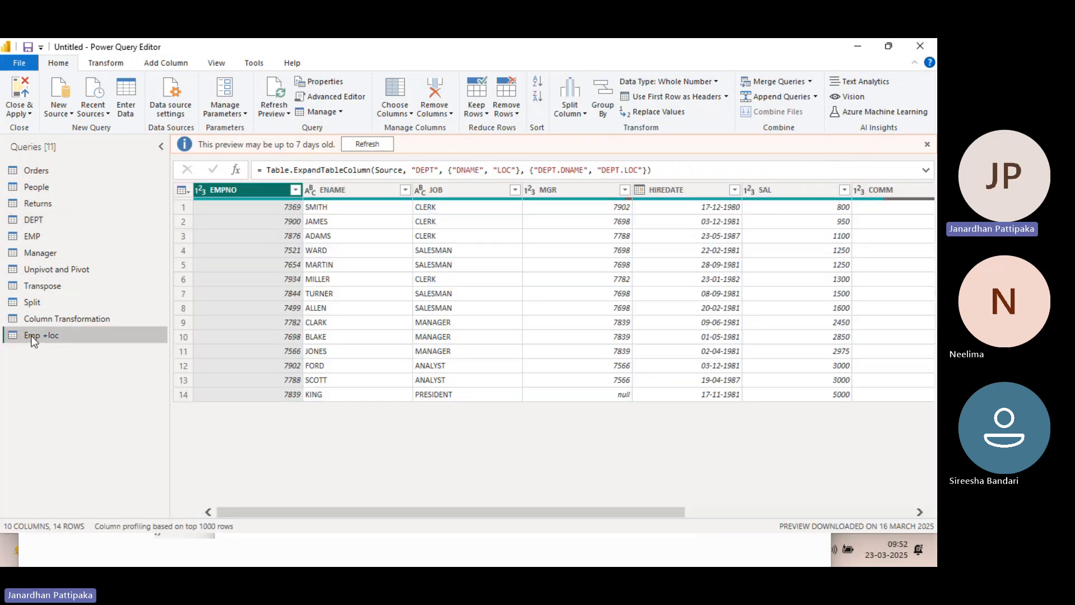
scroll(726, 308, "right", 3)
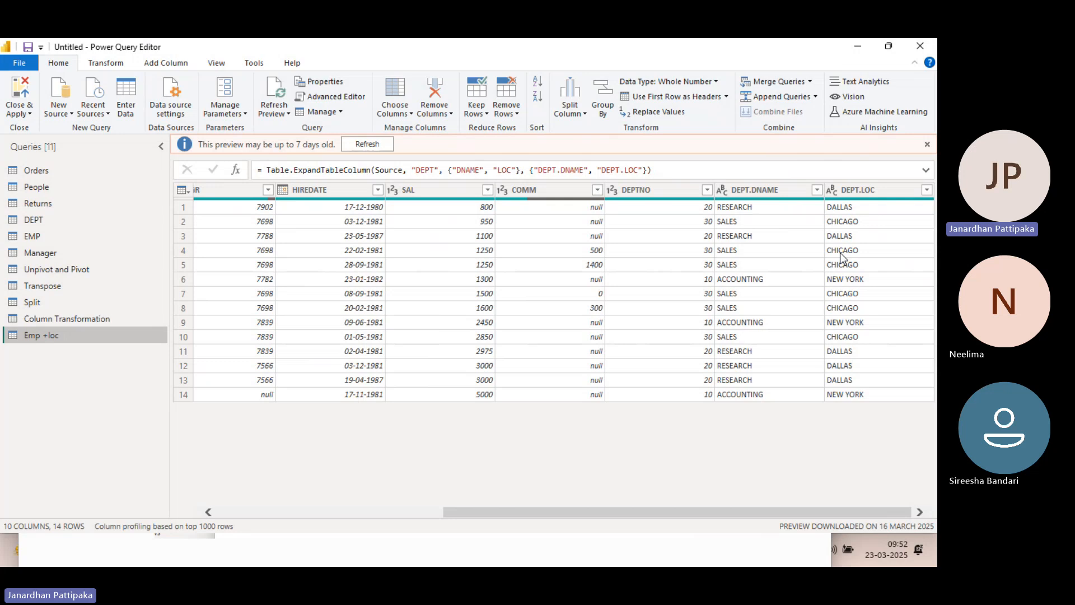
scroll(379, 322, "left", 5)
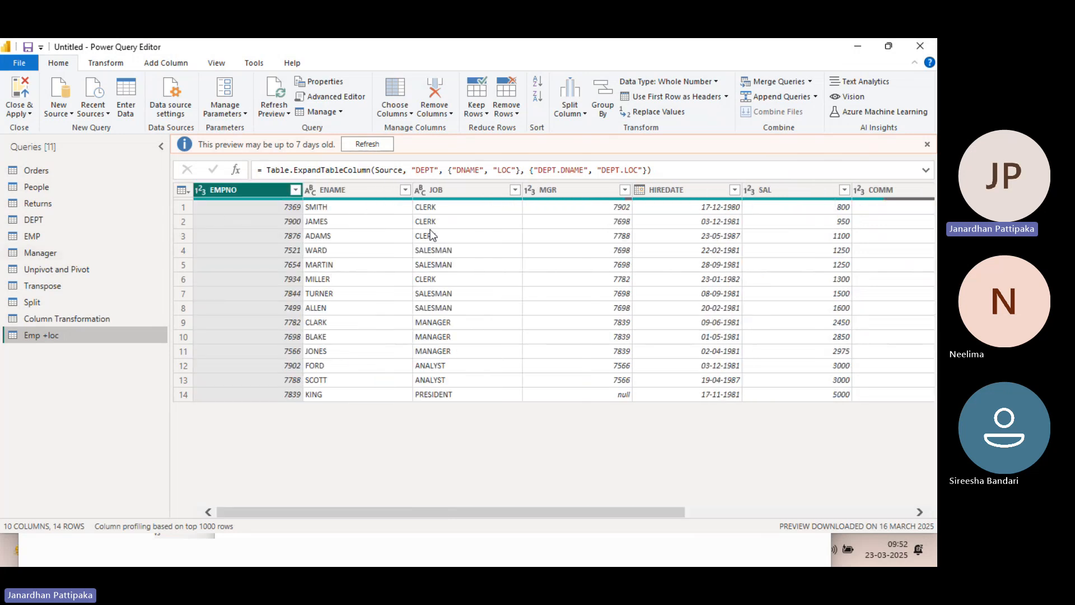
scroll(431, 235, "right", 5)
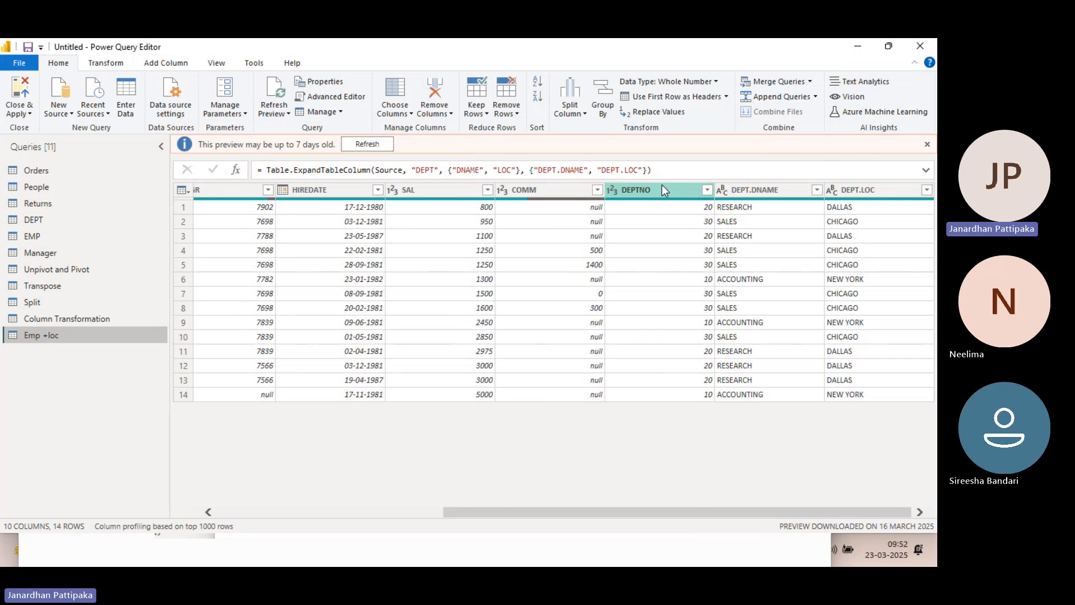
left_click(662, 186)
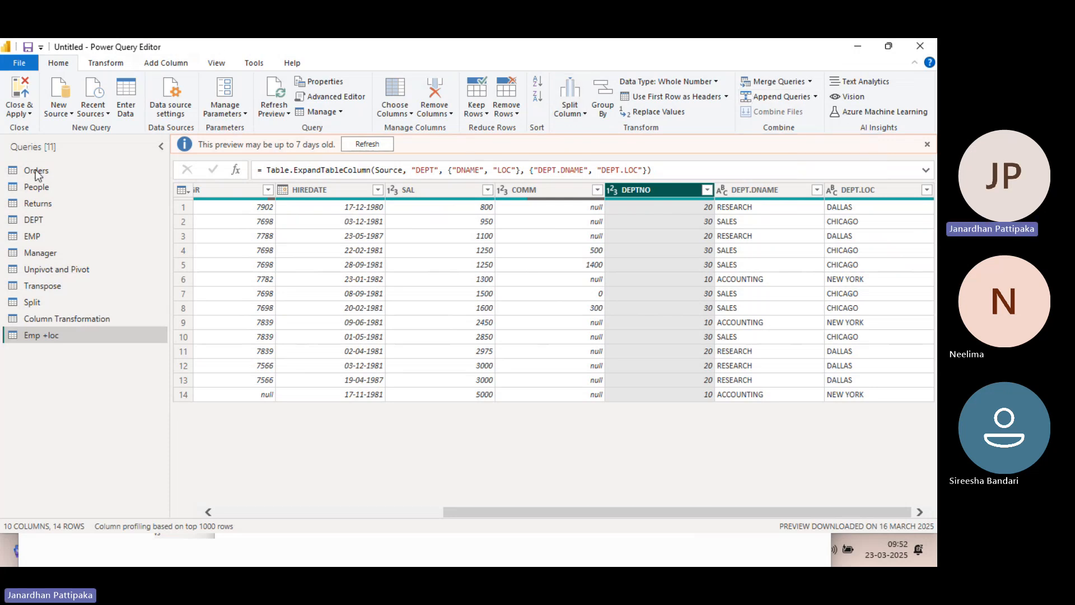
Merge the EMP query with DEPT as a new query, matching on DEPTNO with a Left Outer join
left_click(60, 235)
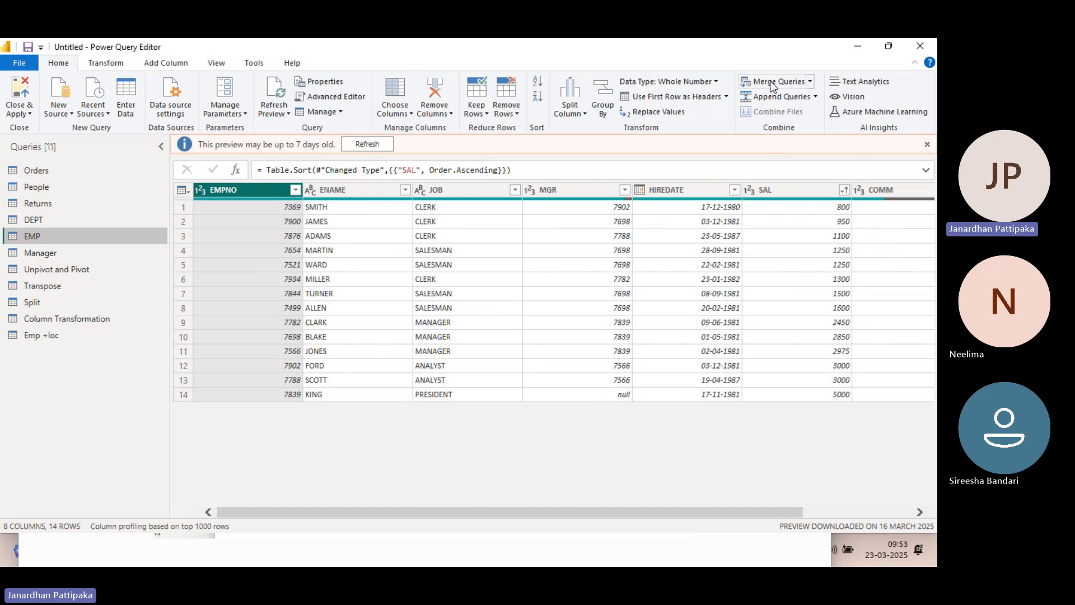
left_click(810, 83)
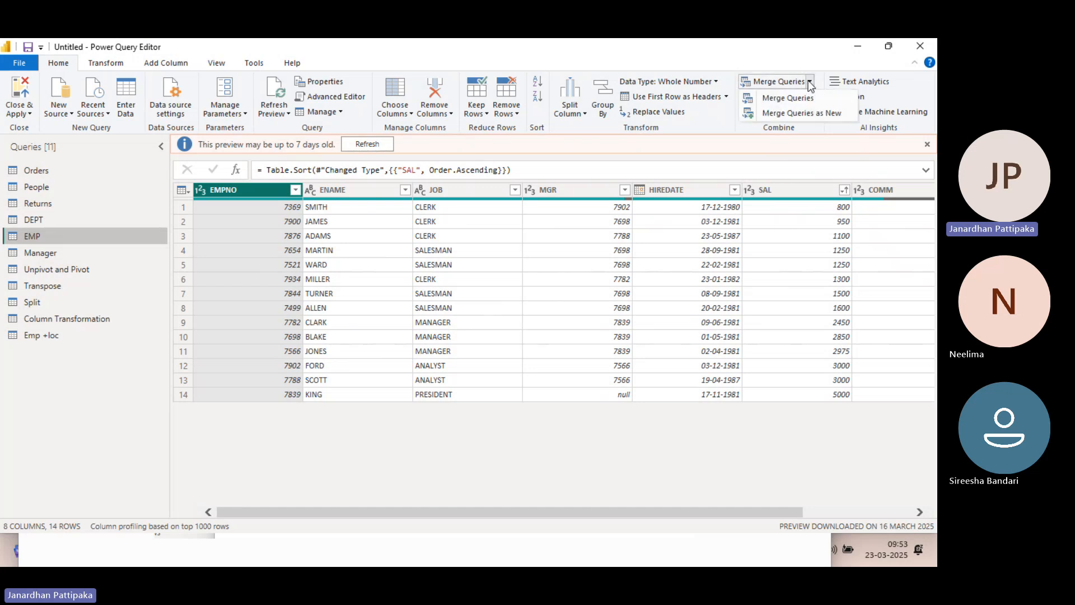
left_click(805, 111)
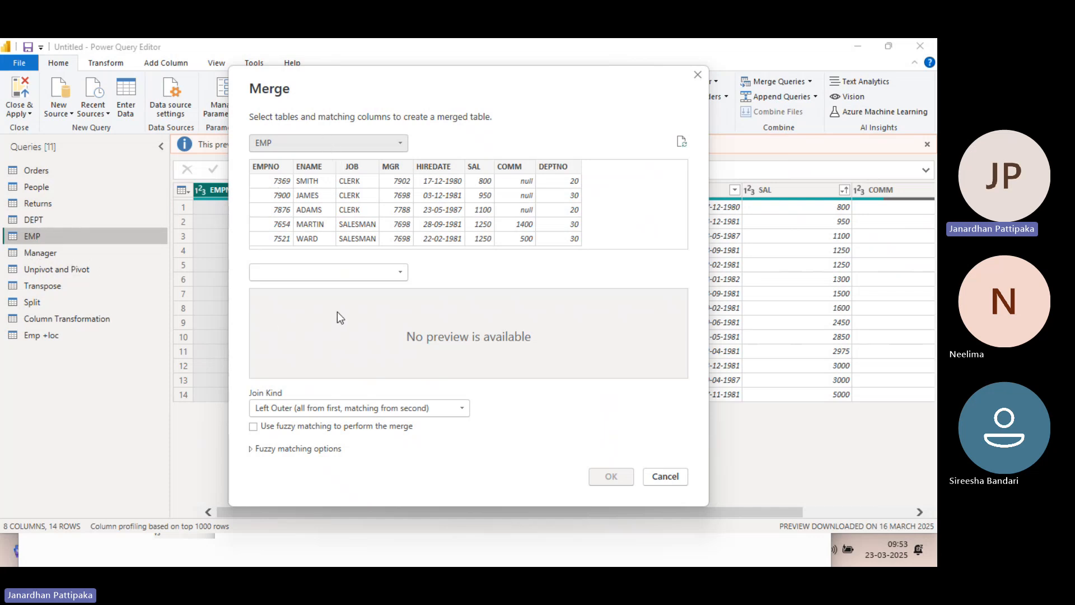
left_click(392, 276)
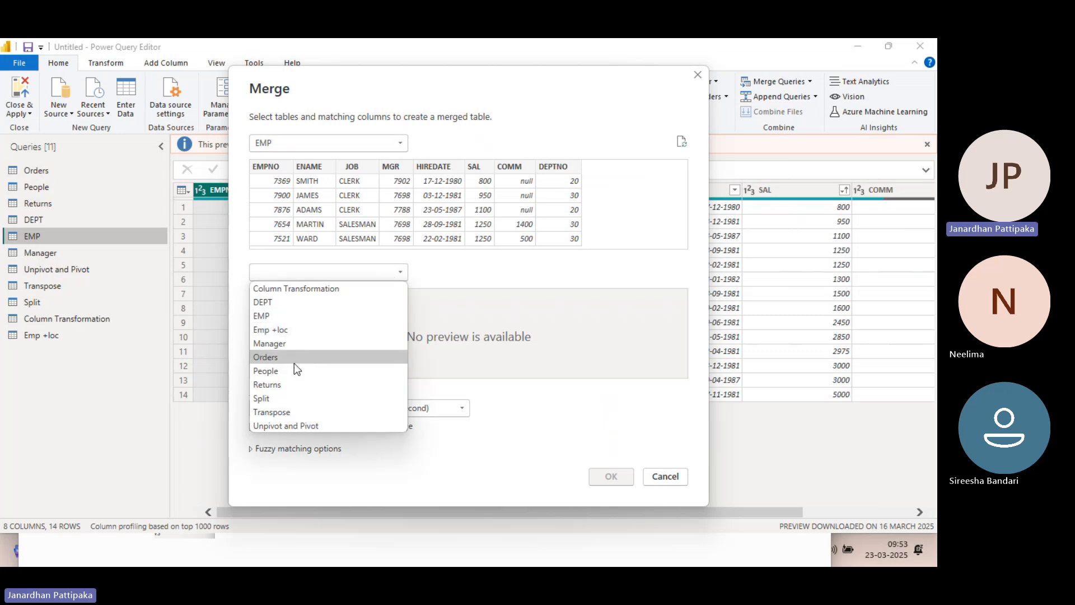
left_click(267, 301)
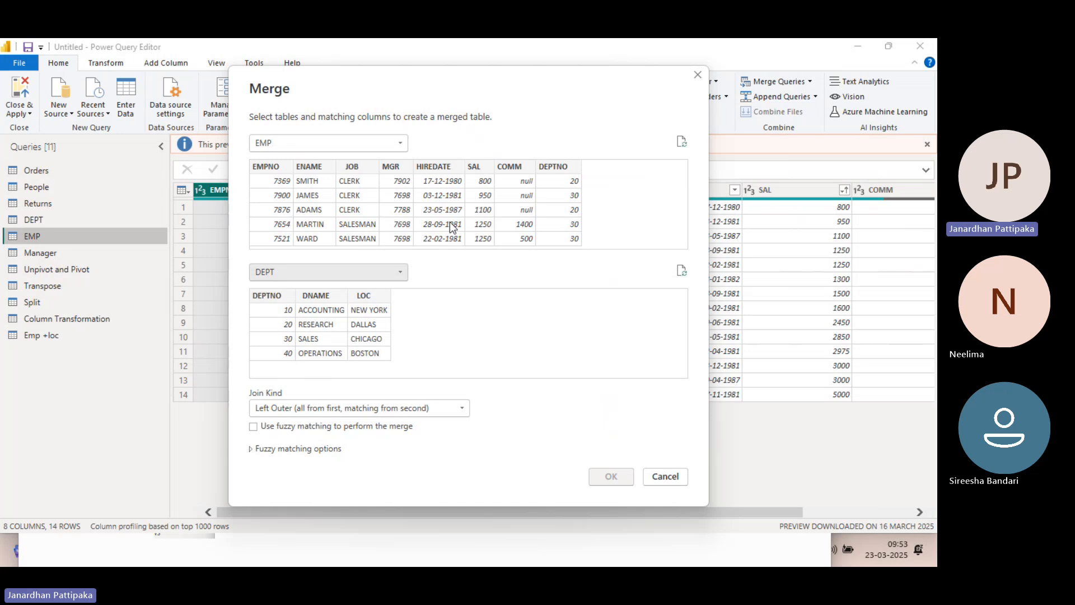
left_click(555, 168)
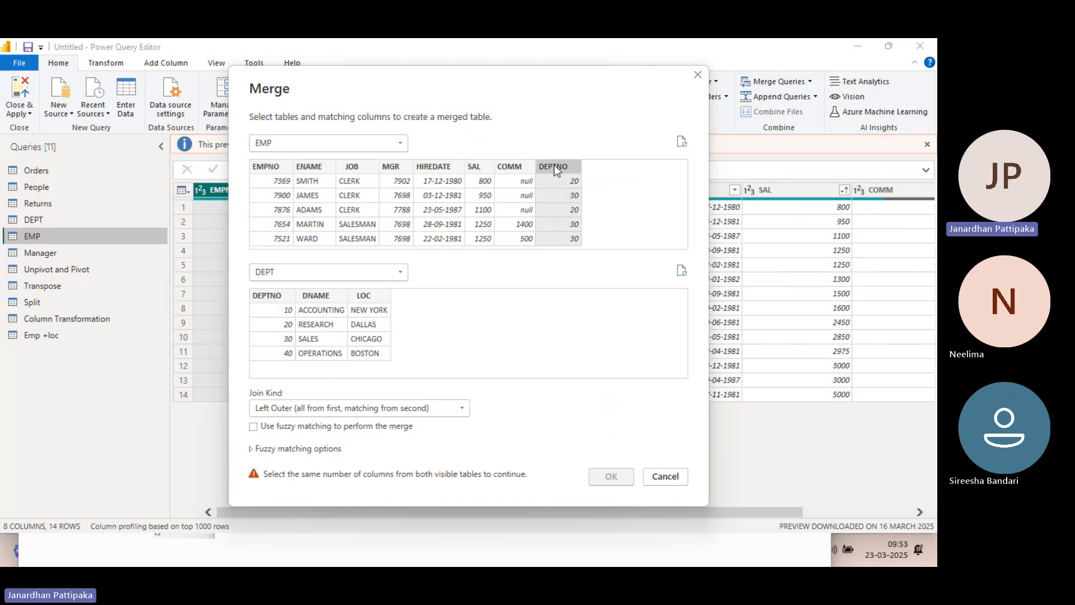
left_click(274, 295)
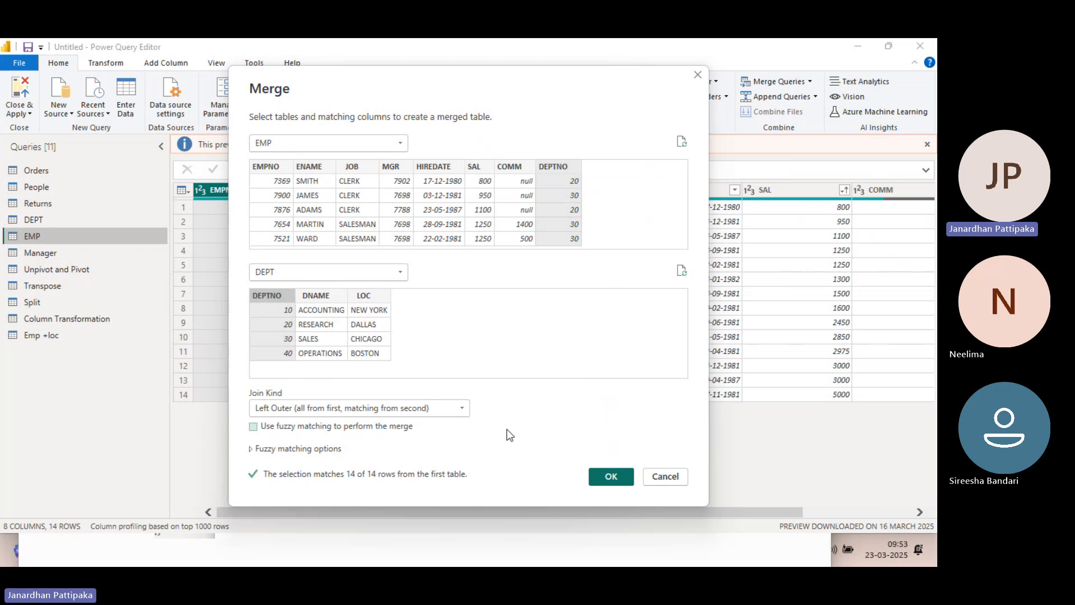
left_click(611, 477)
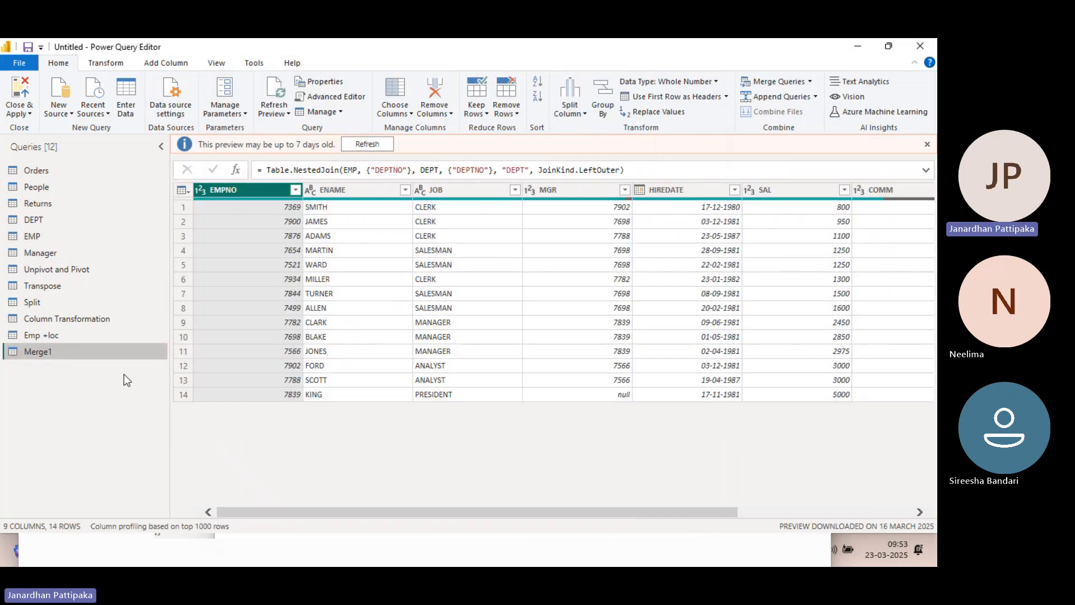
Rename the new merged query as "emp +lac ztion"
double_click(51, 353)
type("emp")
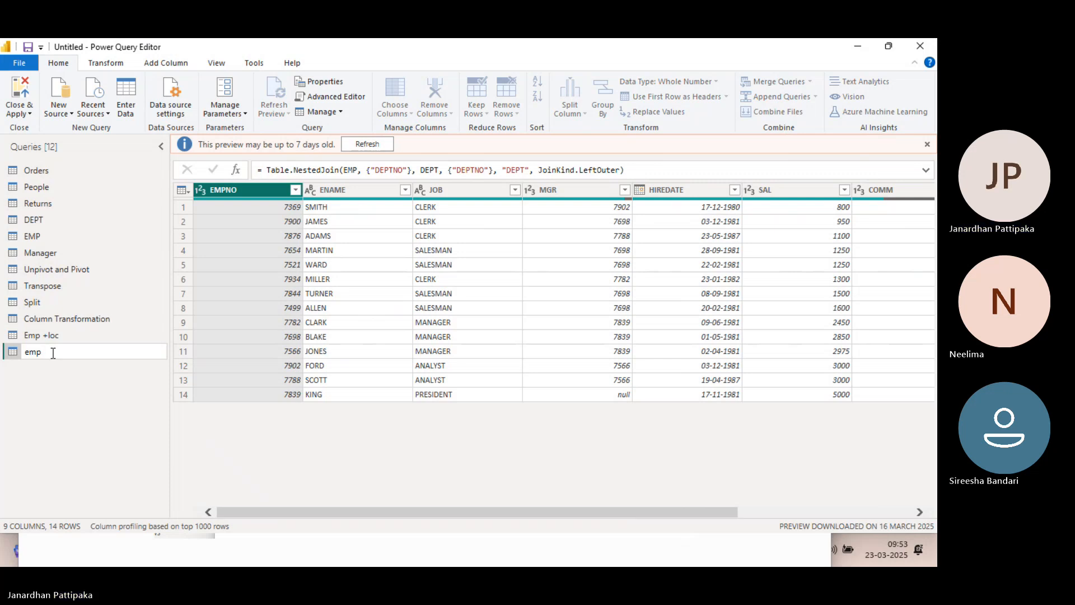
type(" +lo")
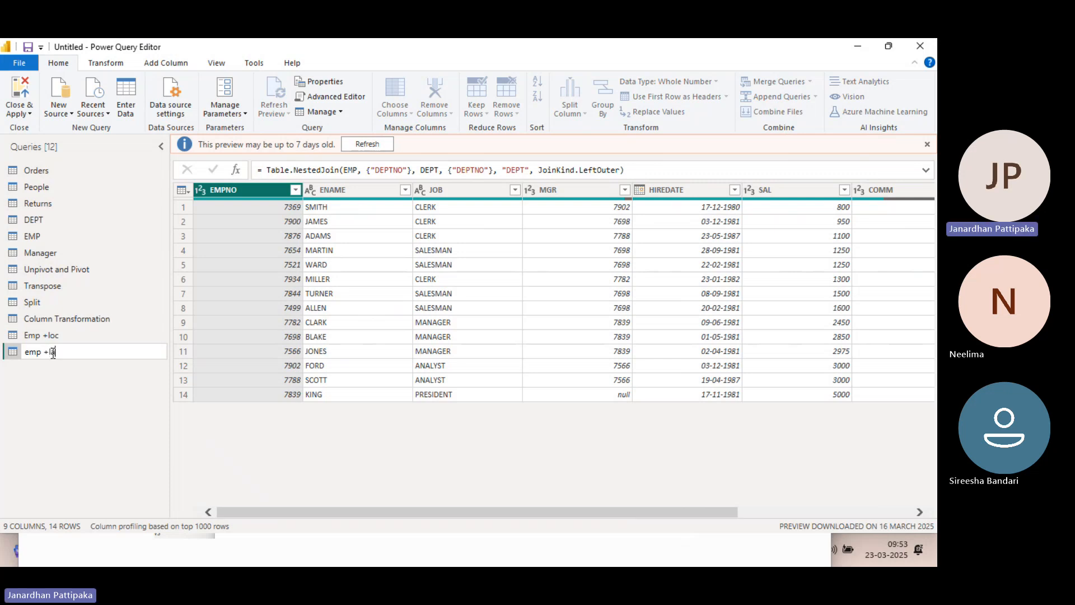
type("c")
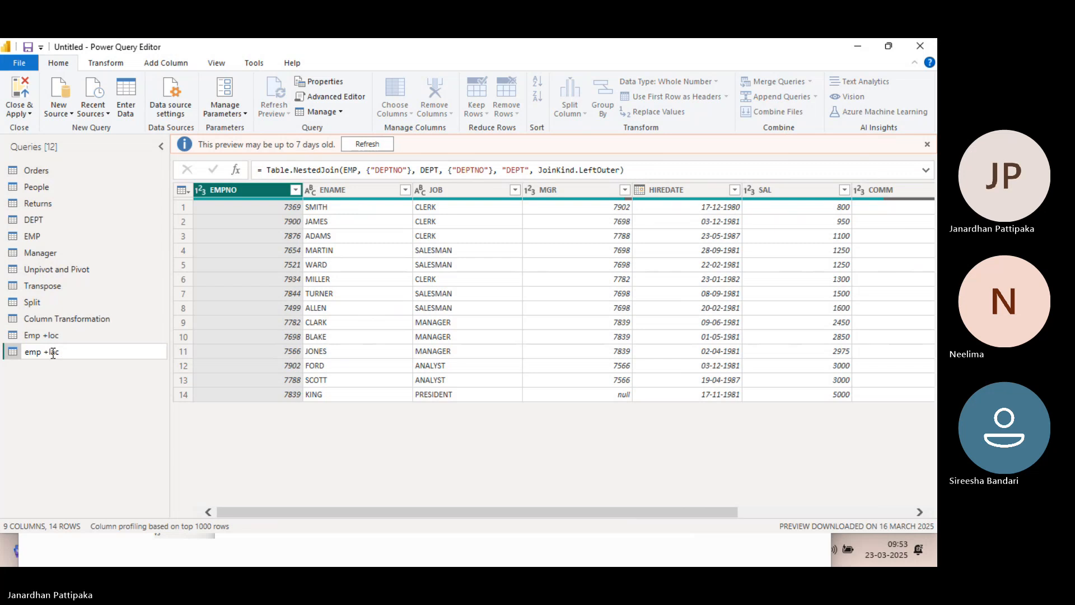
type("ation")
key("Return")
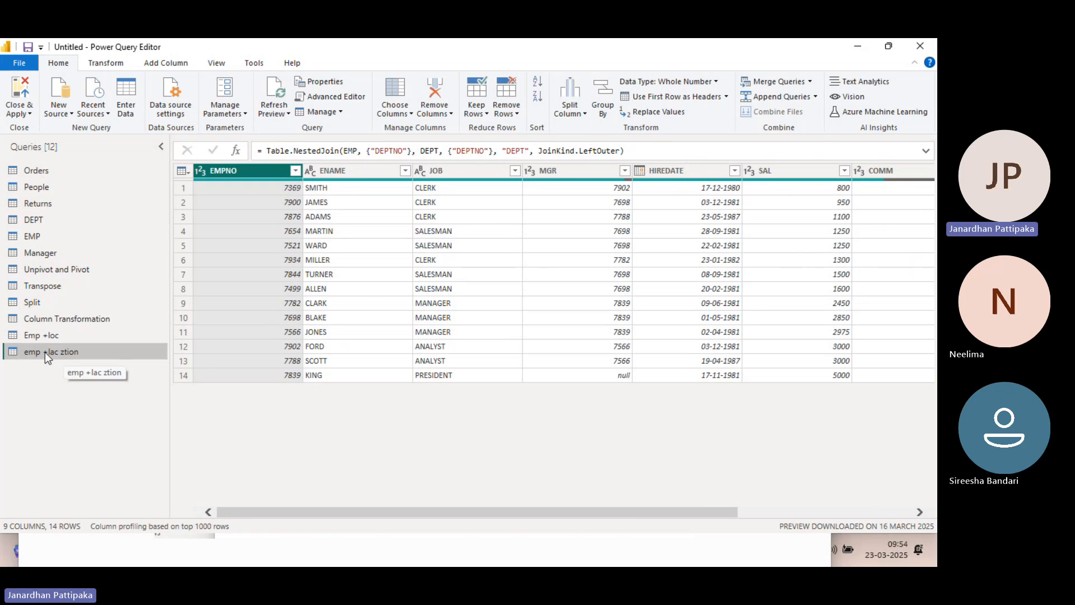
Compare the DEPT query and the nested DEPT column of emp +lac ztion with the expanded columns in Emp +loc
left_click(39, 221)
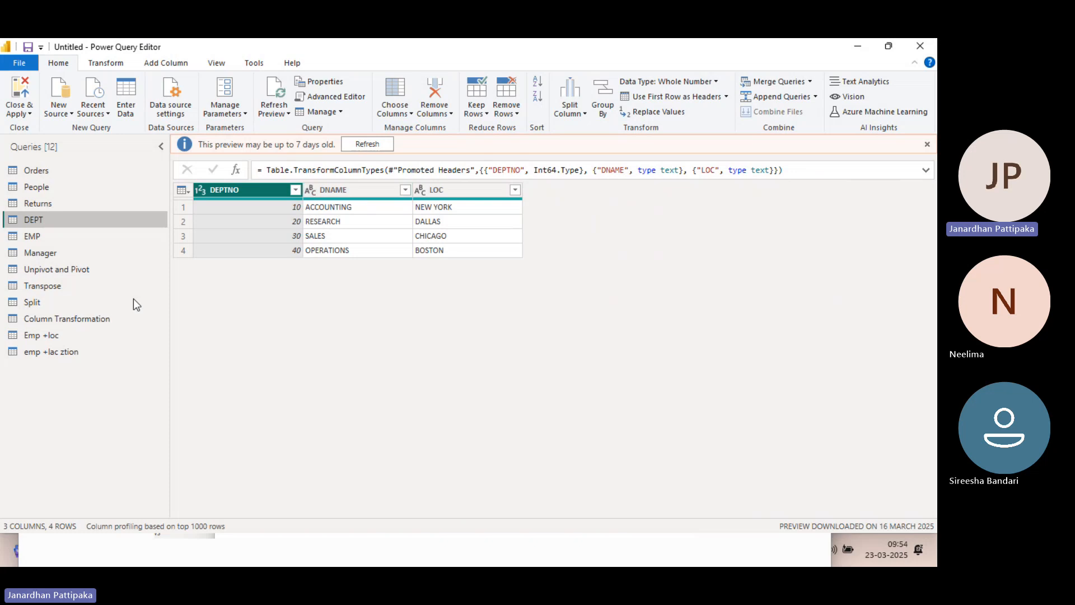
left_click(39, 351)
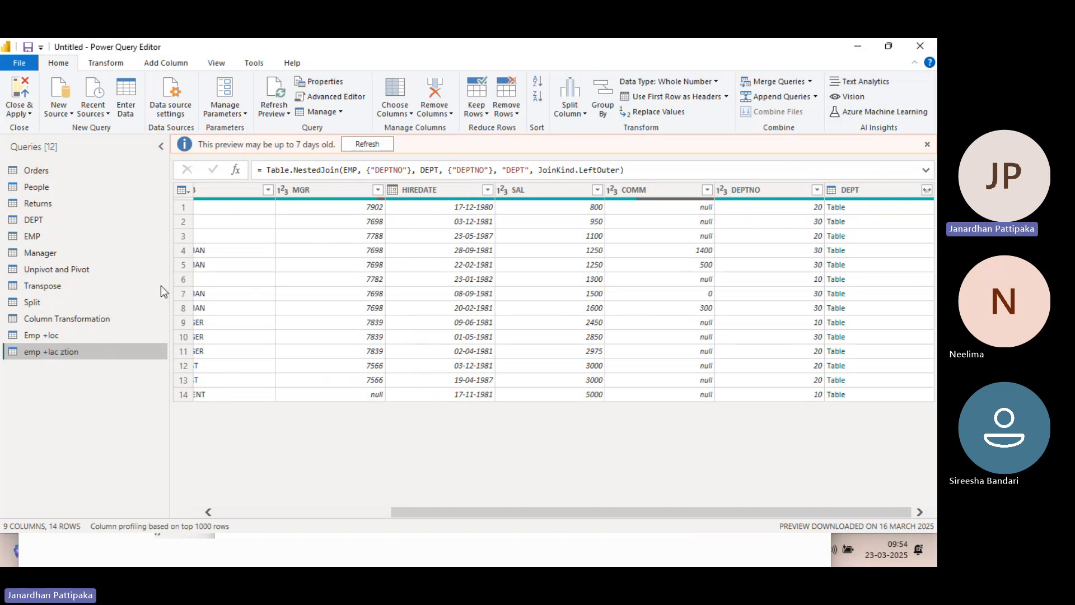
left_click(71, 339)
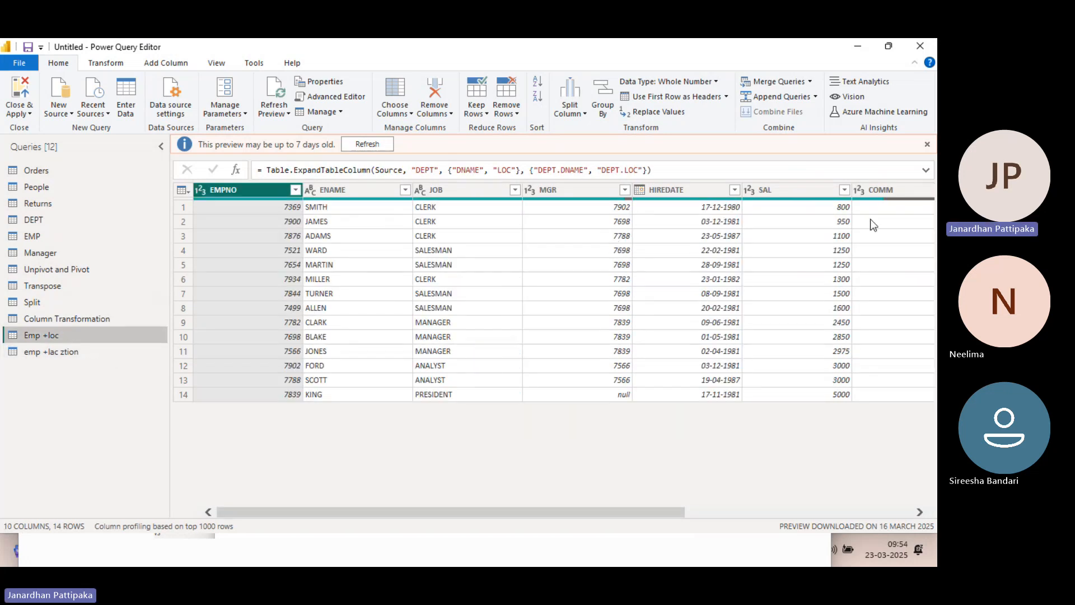
scroll(891, 225, "right", 5)
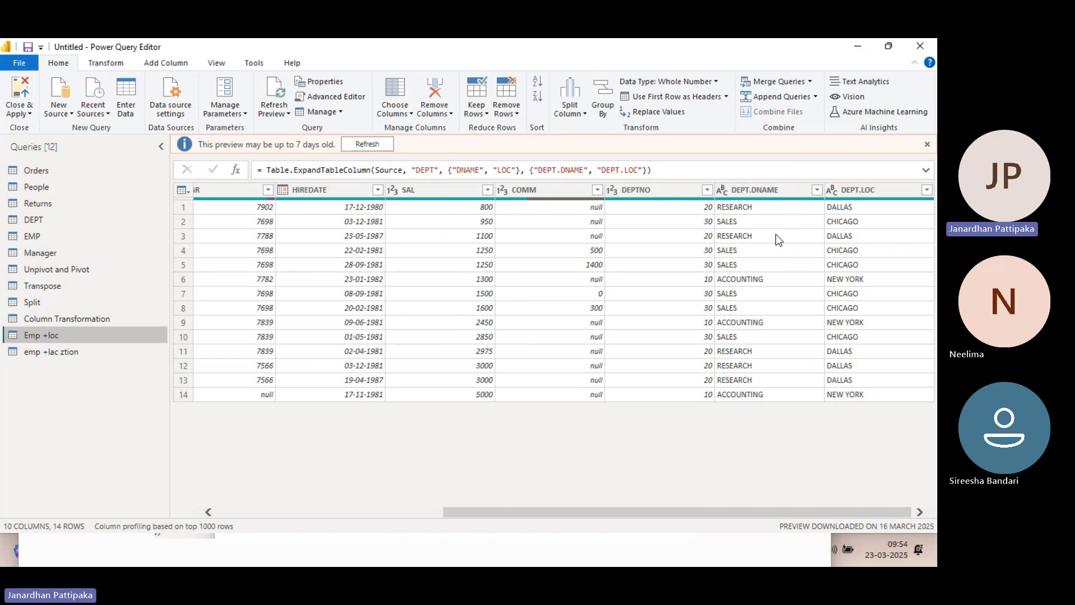
Expand the nested DEPT column of emp +lac ztion to only DNAME and LOC, keeping the original column name as prefix
left_click(51, 352)
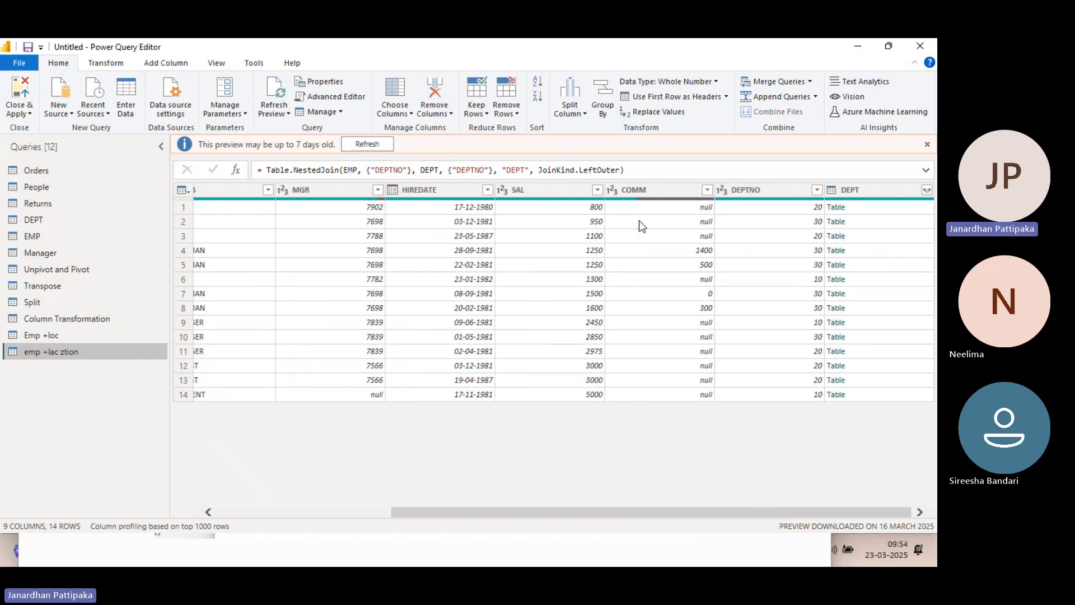
left_click(639, 220)
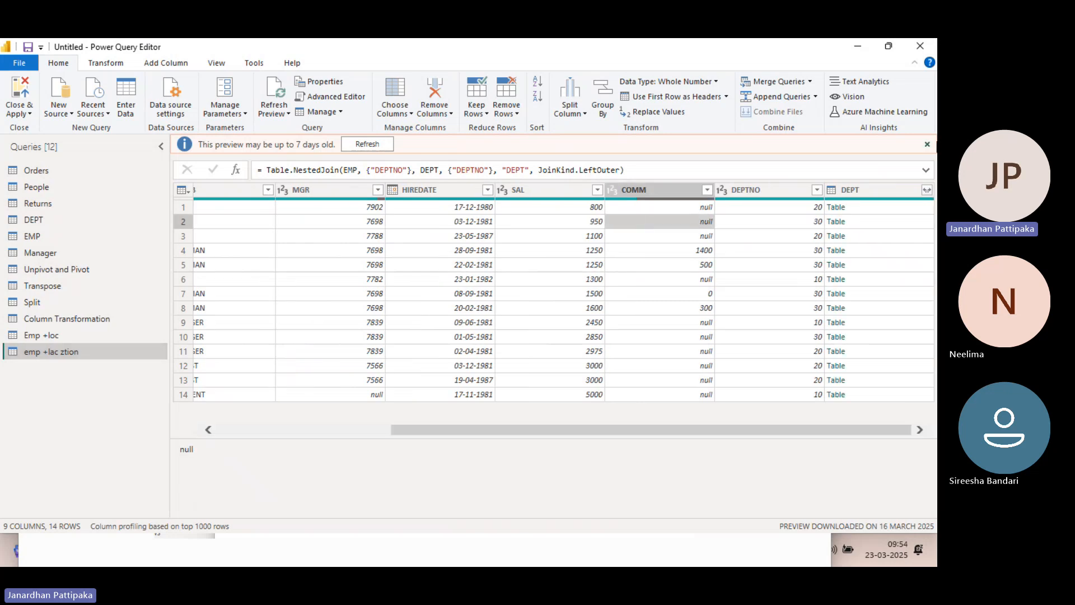
left_click(927, 191)
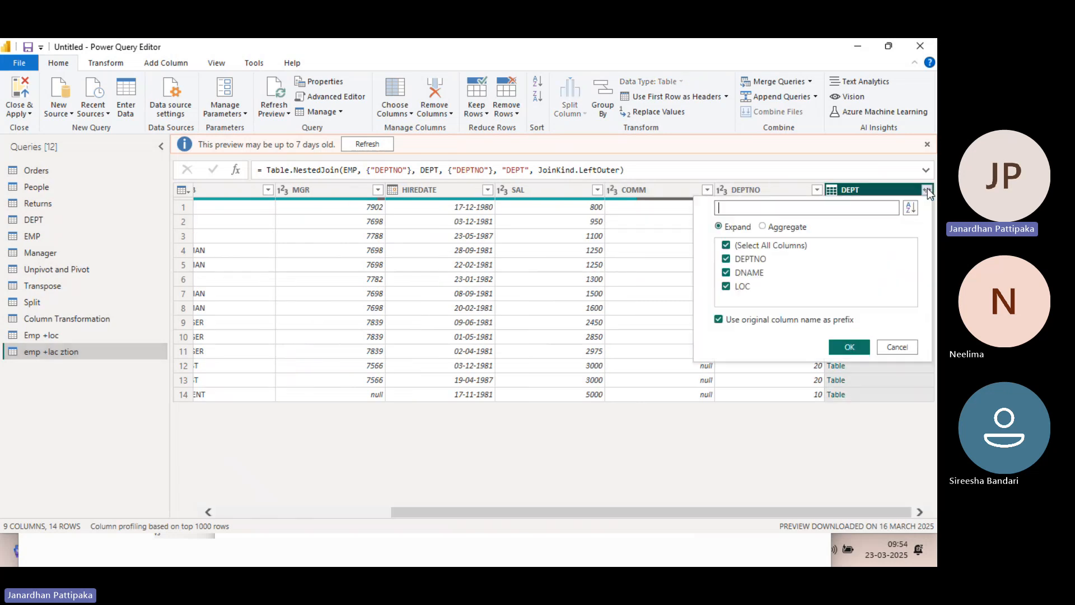
left_click(726, 246)
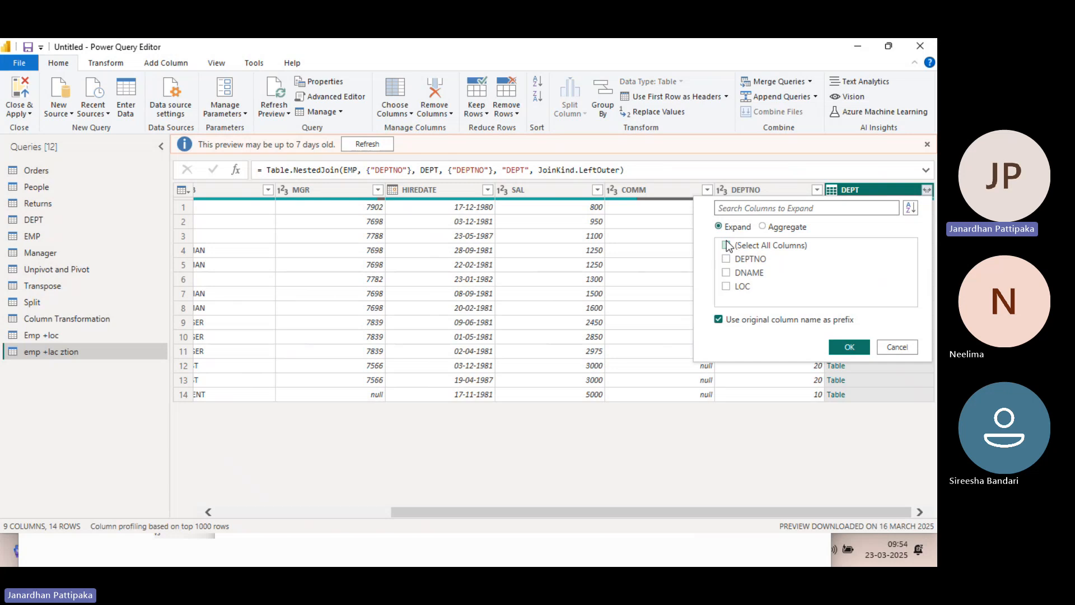
left_click(727, 273)
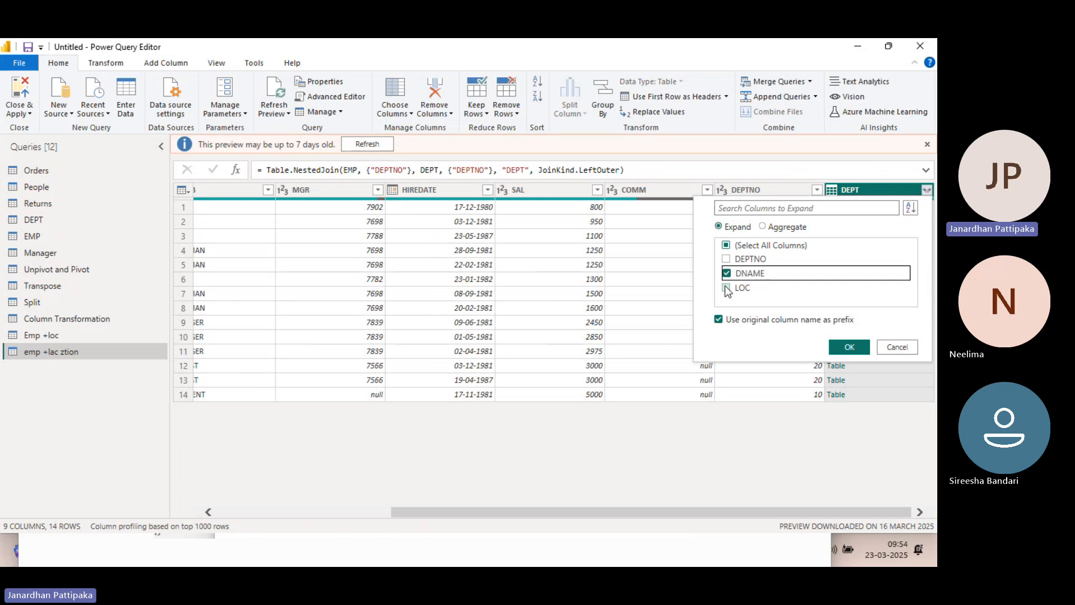
left_click(727, 287)
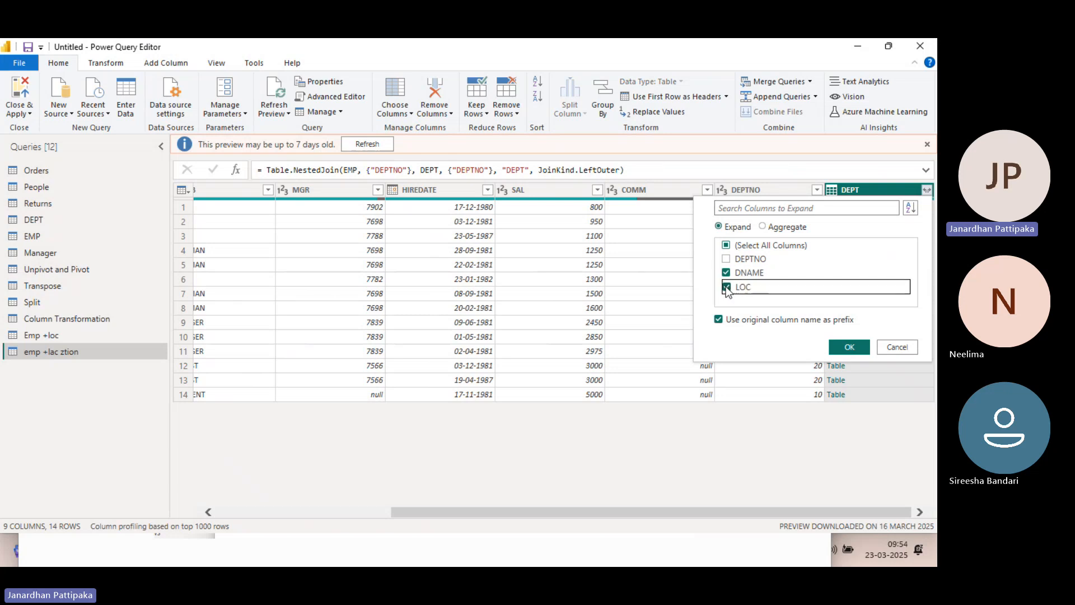
left_click(841, 348)
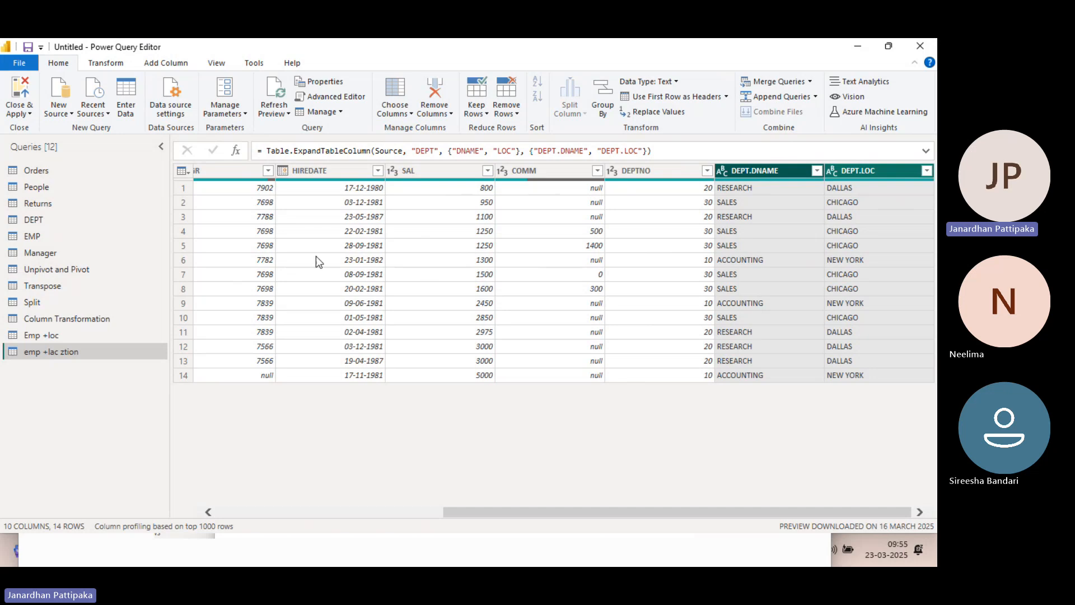
Review the DEPT source query against the expanded department name and location columns in emp +lac ztion
left_click(38, 221)
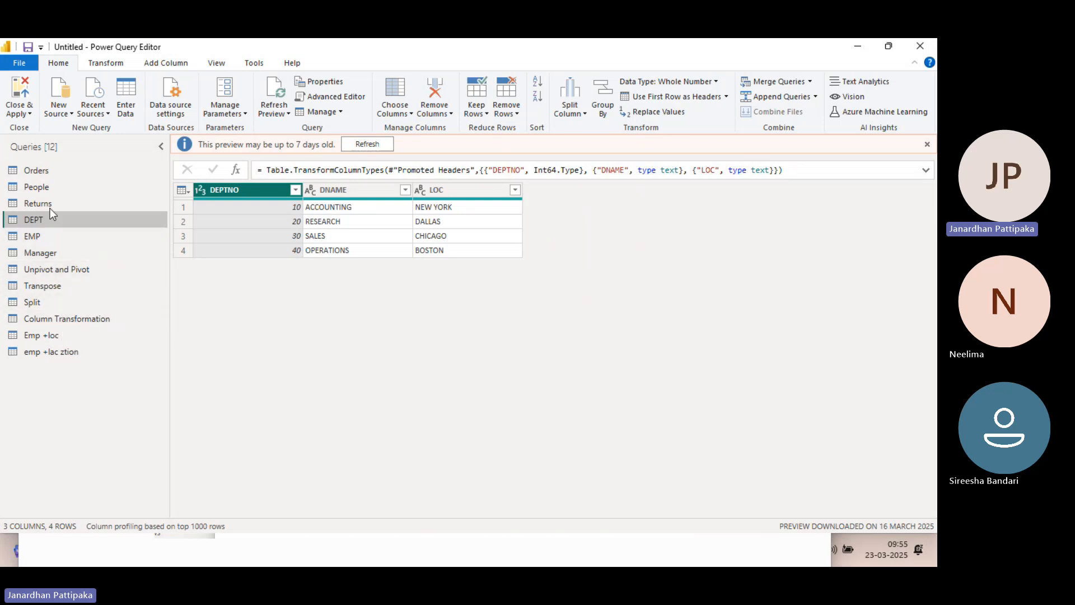
left_click(61, 351)
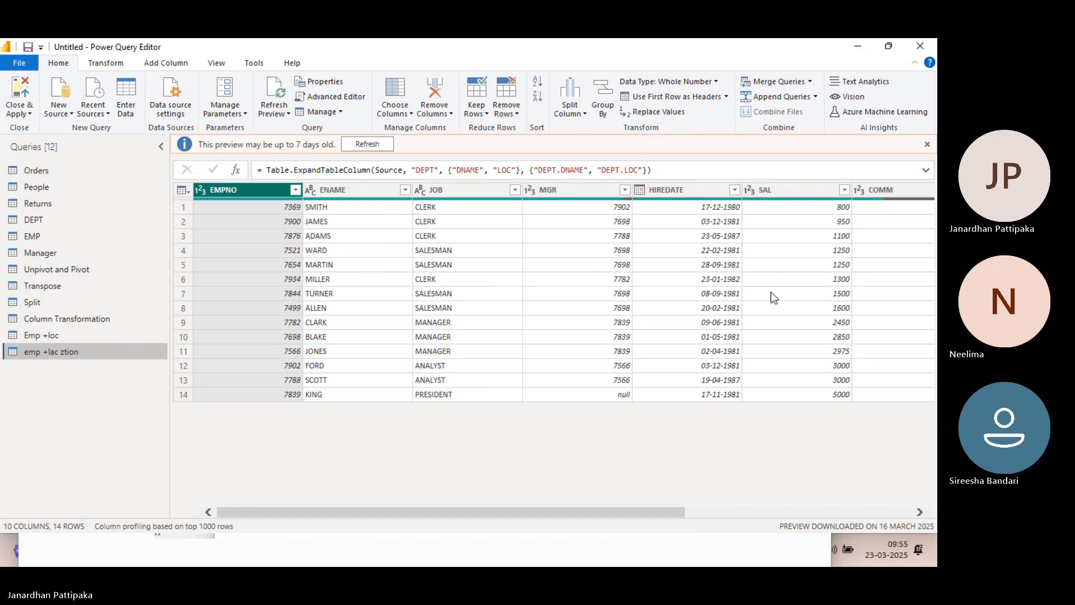
scroll(773, 296, "right", 2)
scroll(773, 295, "right", 4)
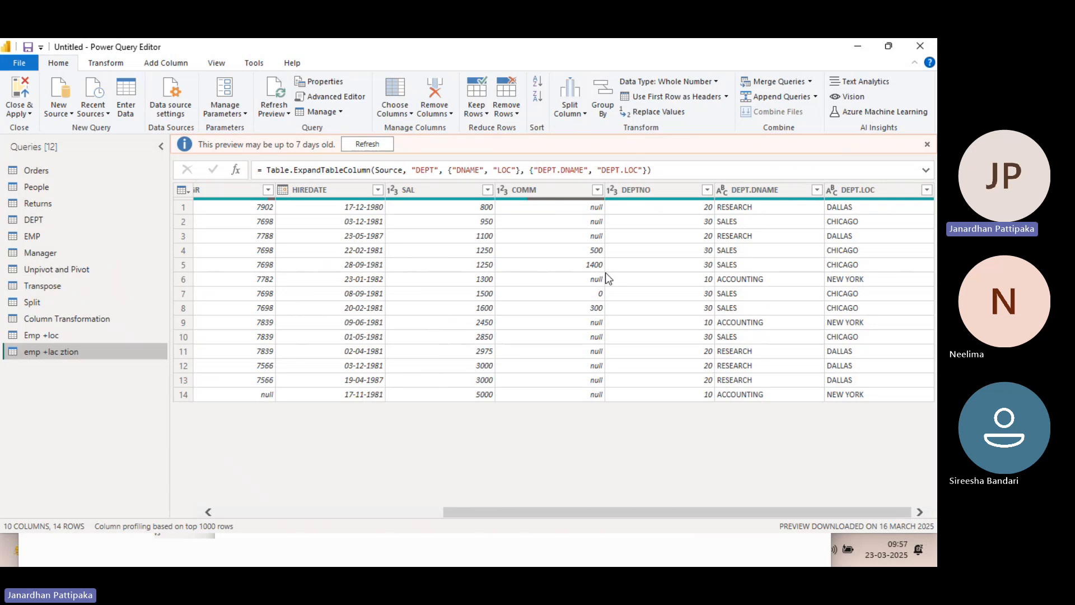
left_click(105, 117)
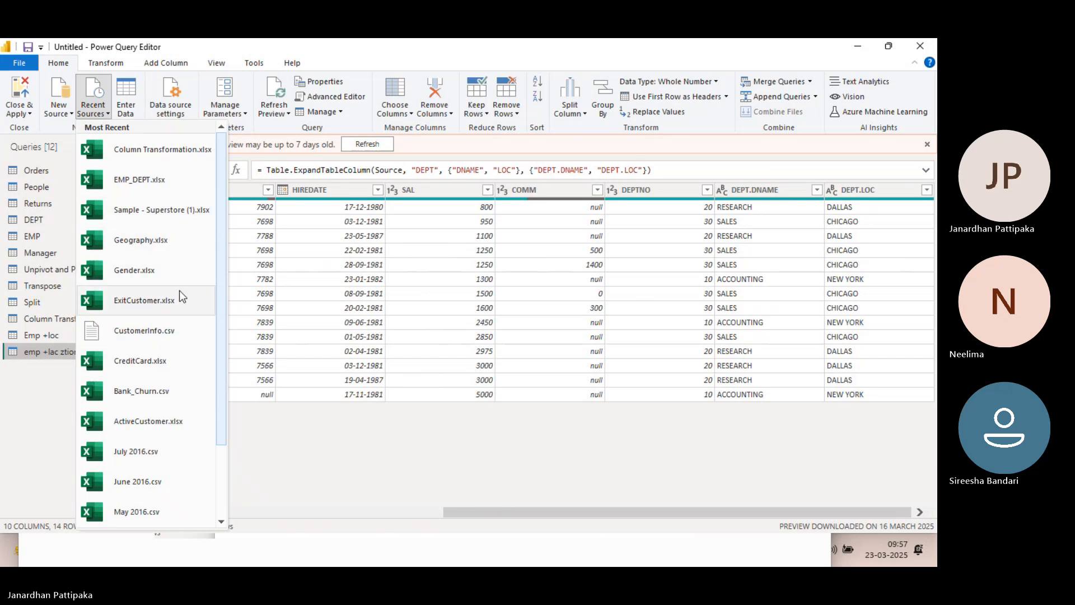
left_click(273, 413)
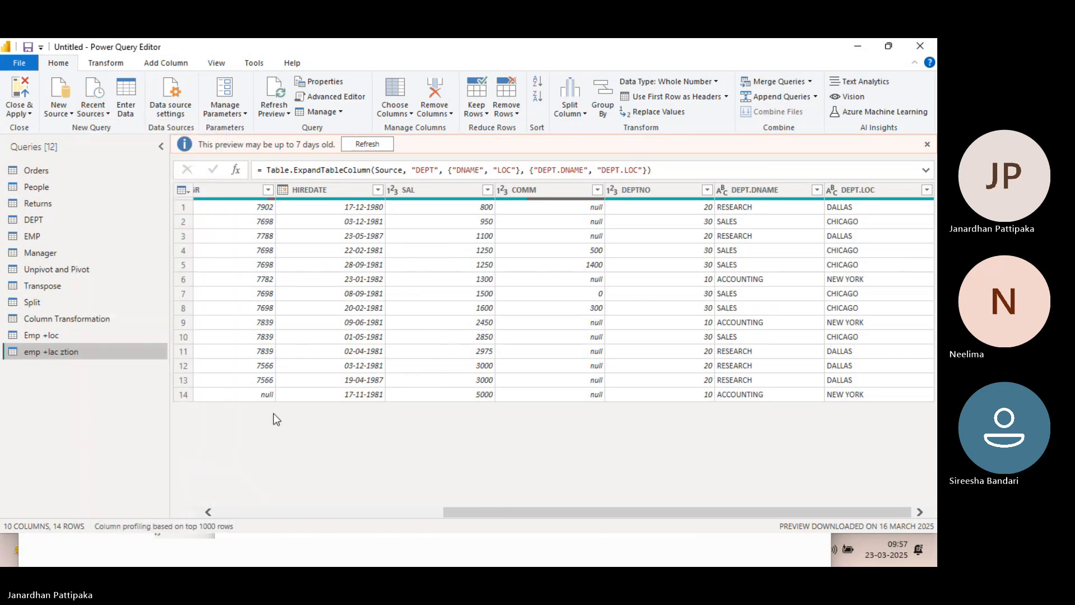
left_click(62, 112)
left_click(99, 157)
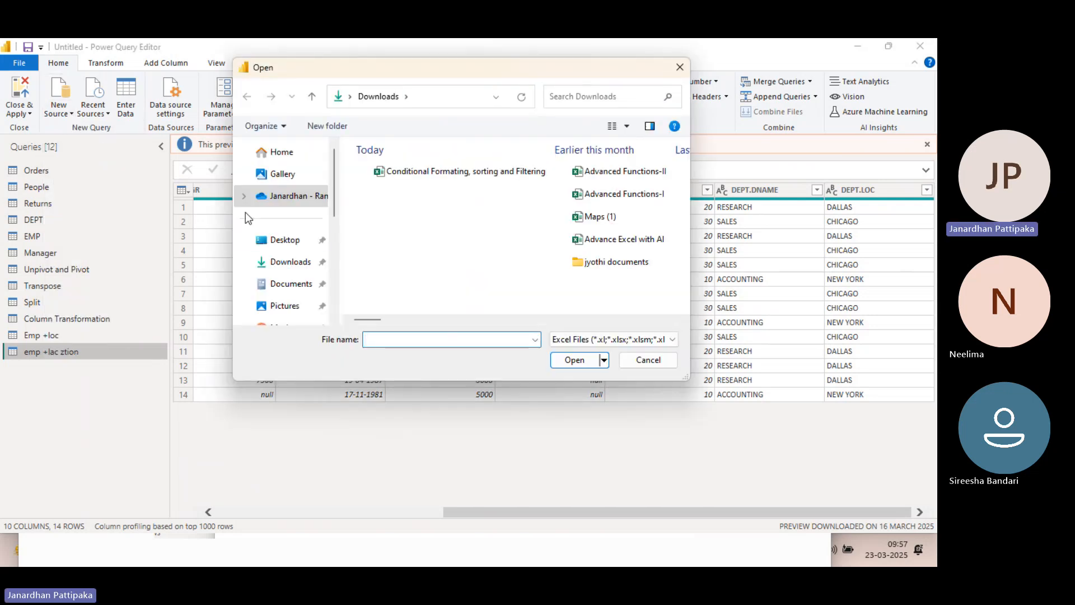
left_click(274, 263)
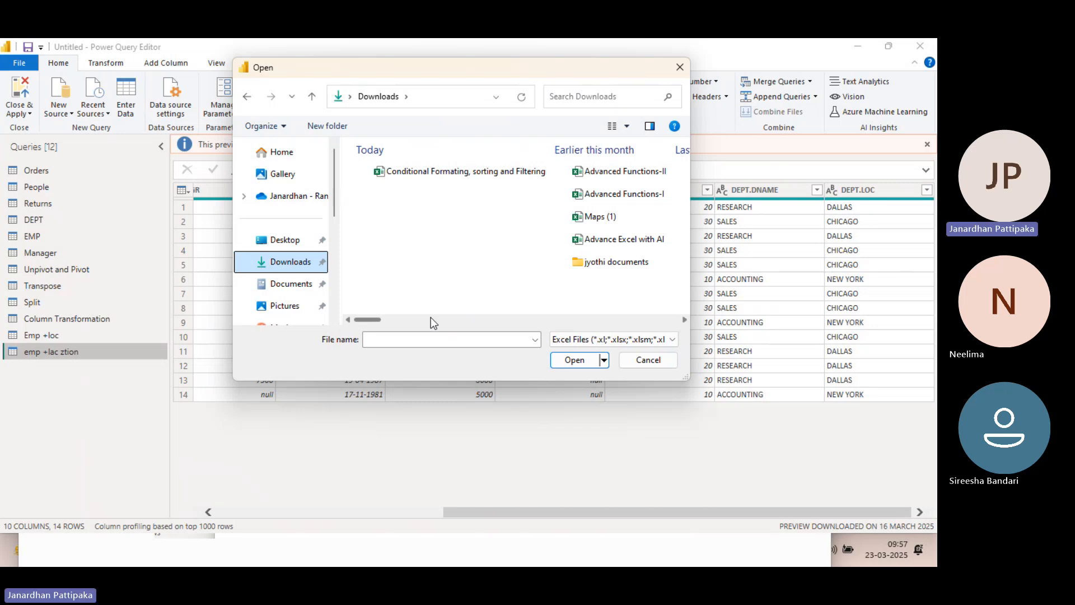
left_click(405, 340)
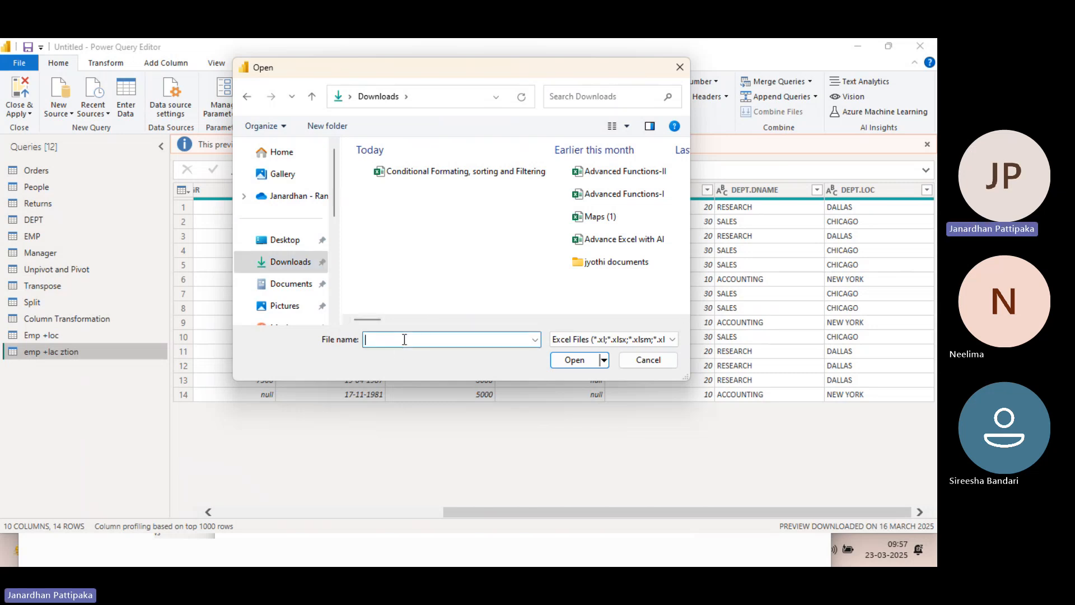
type("apr")
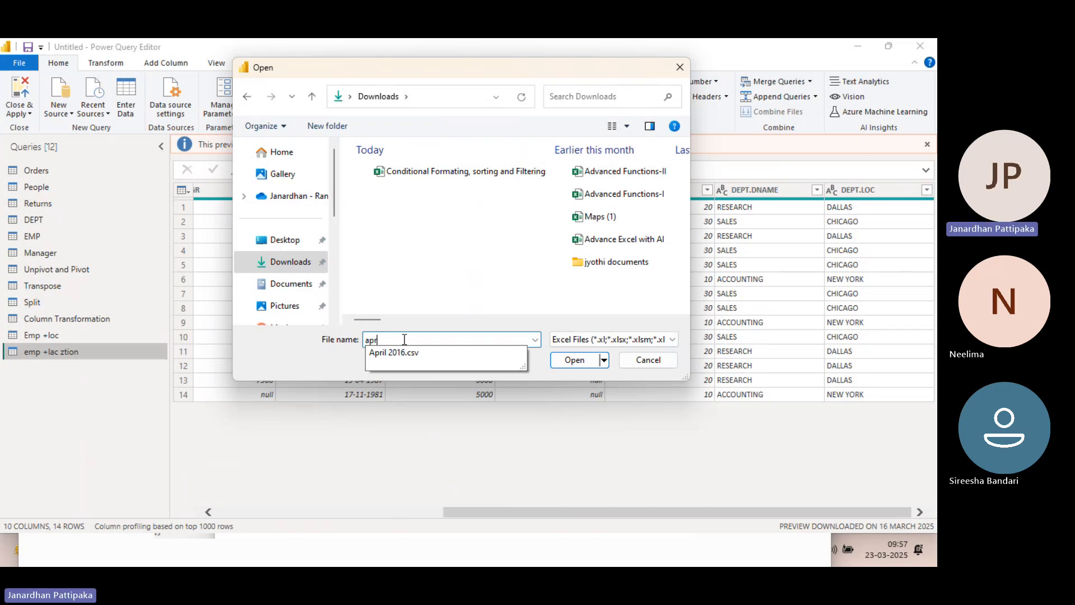
left_click(398, 352)
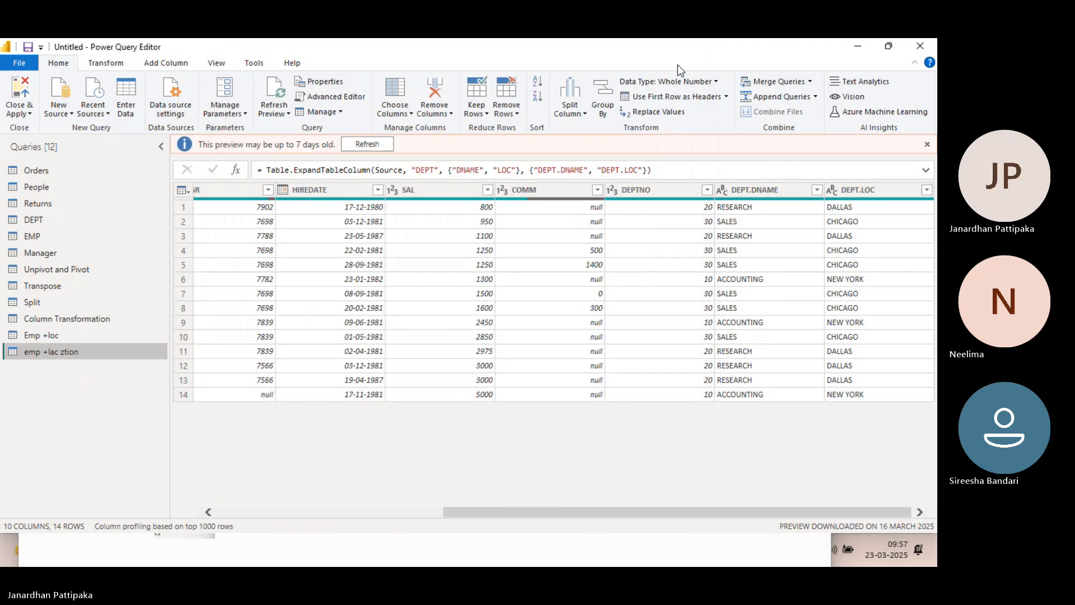
left_click(680, 67)
Import April 2016.csv from the Downloads folder as a new text/CSV query
left_click(71, 113)
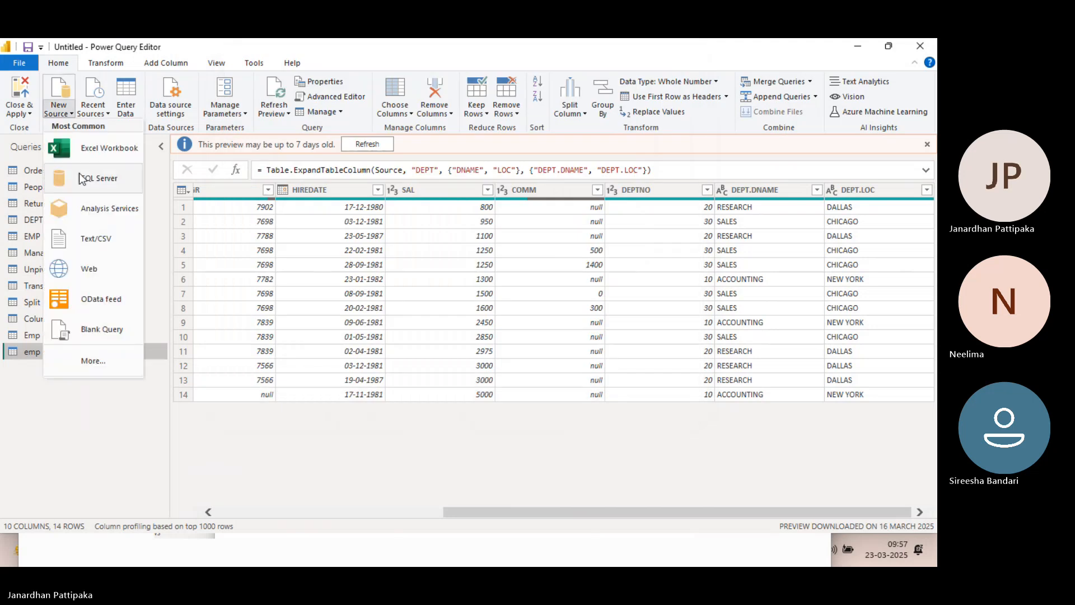
left_click(90, 241)
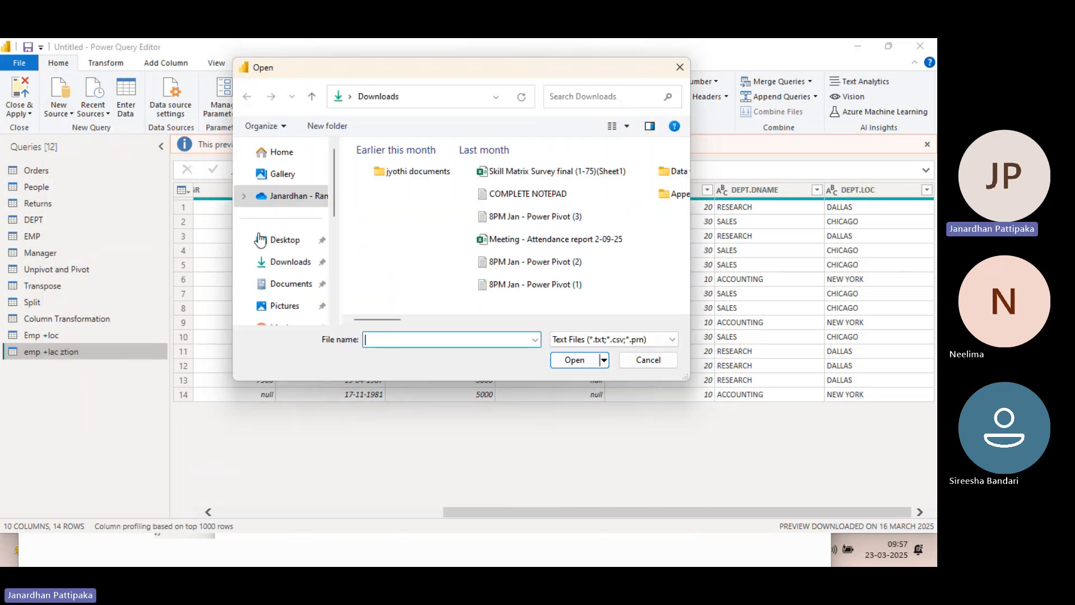
left_click(299, 266)
left_click(400, 339)
type("aro")
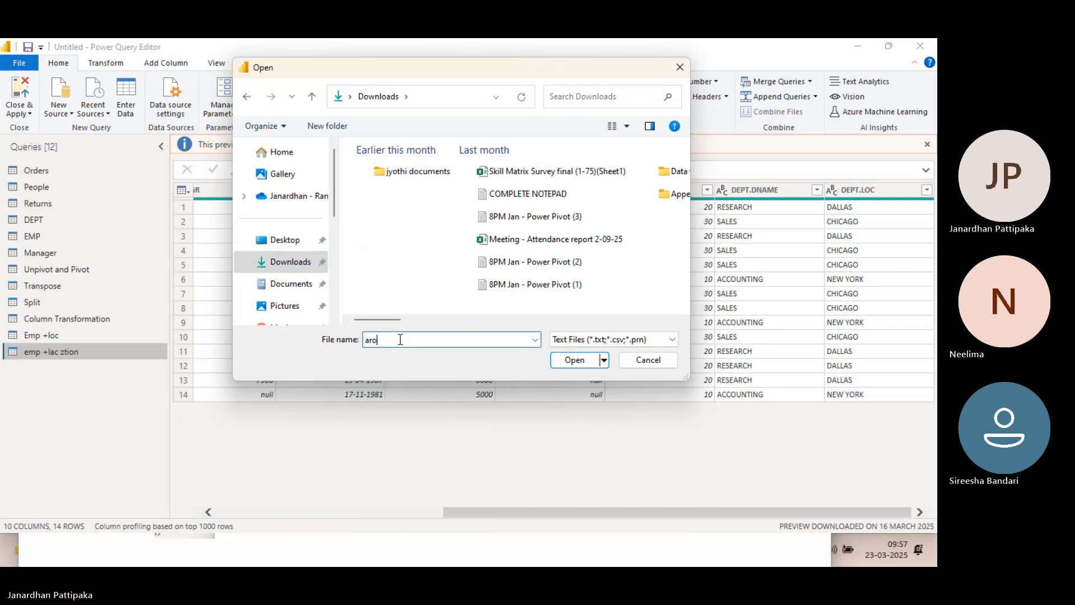
key("BackSpace")
key("BackSpace")
type("pril")
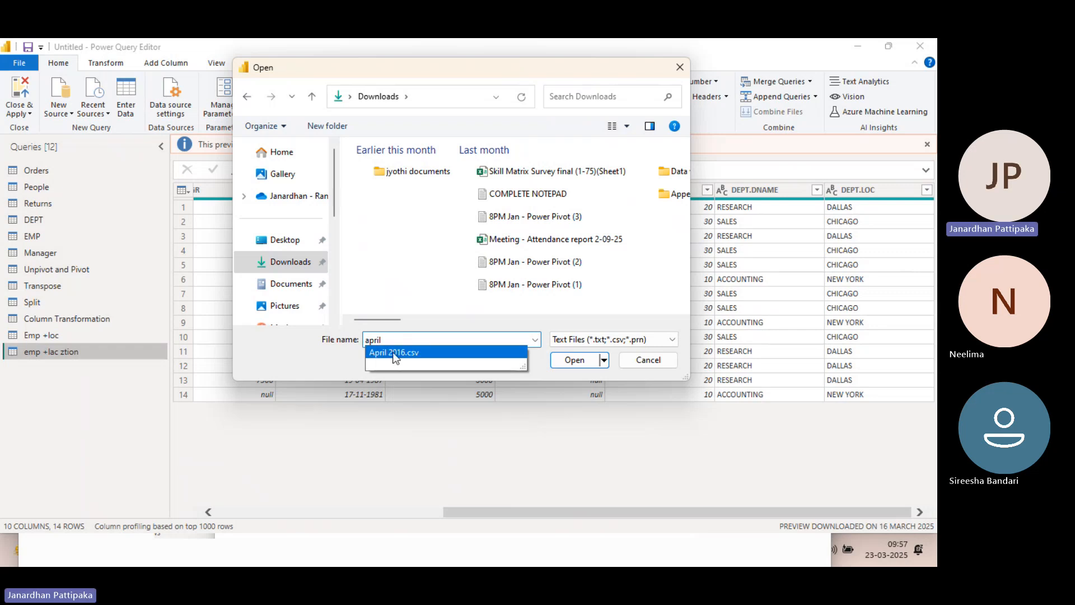
left_click(395, 352)
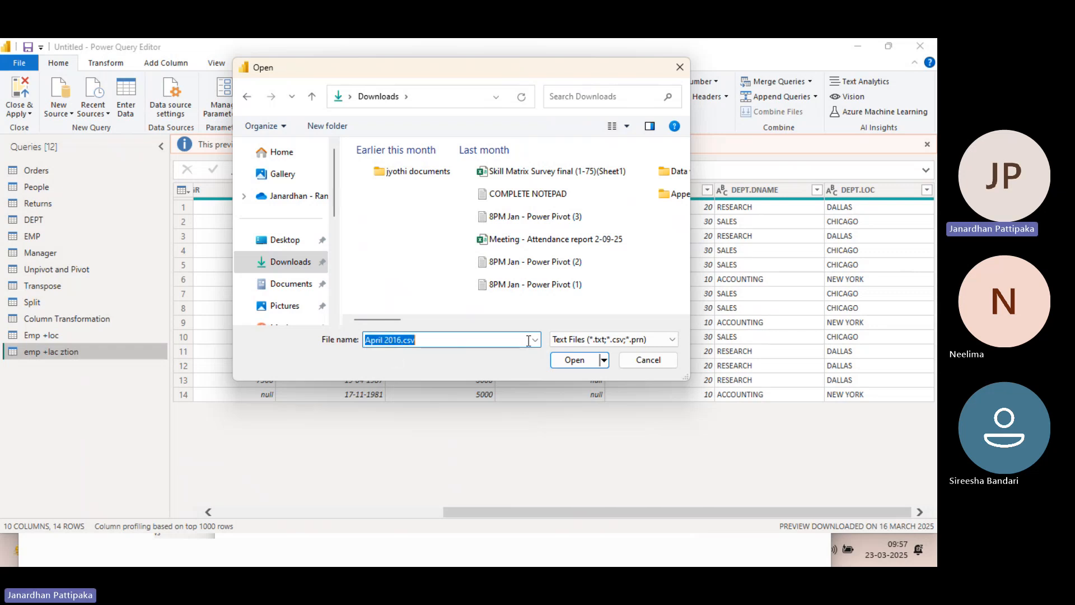
left_click(565, 360)
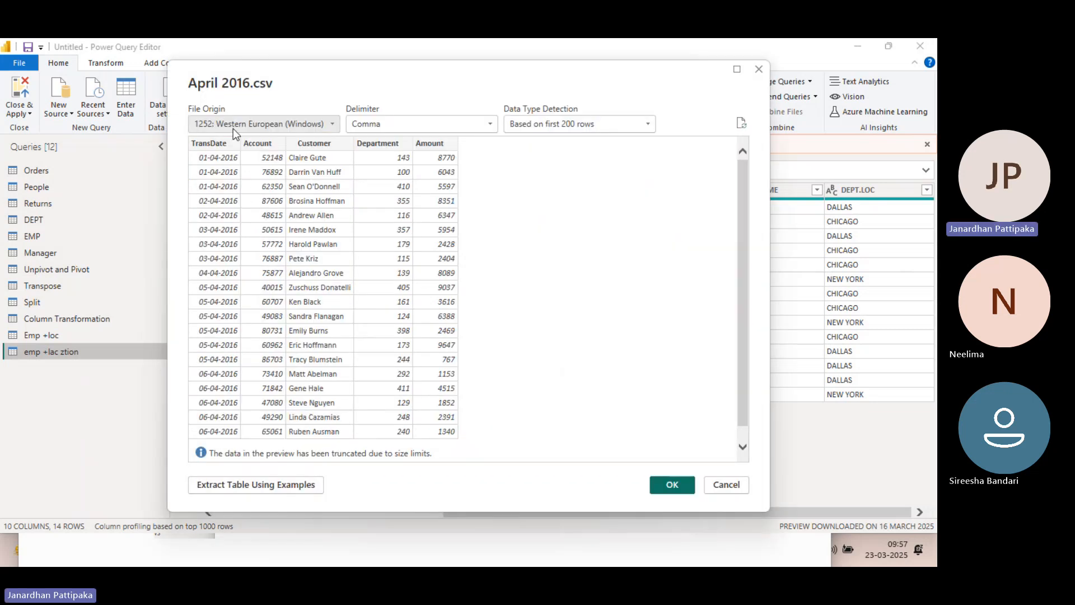
left_click(676, 483)
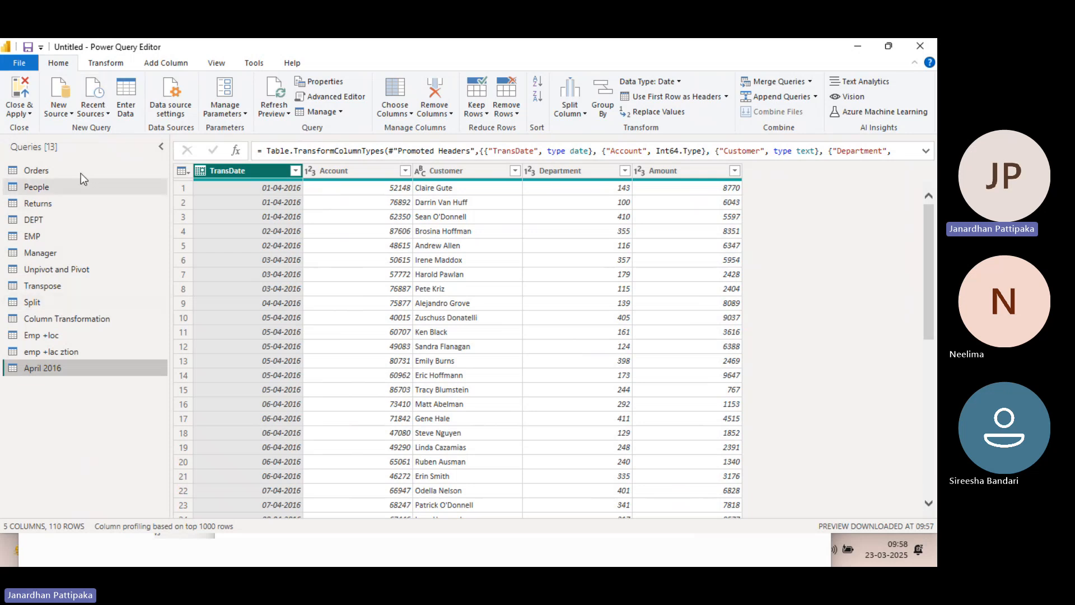
Import May 2016.csv from the Downloads folder as a new text/CSV query
left_click(68, 113)
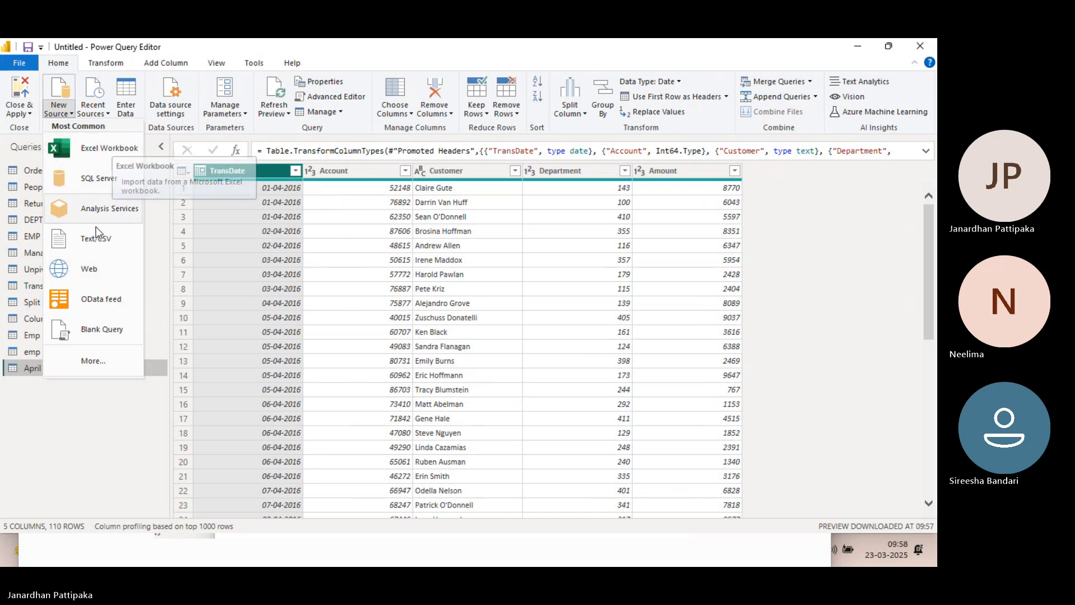
left_click(96, 243)
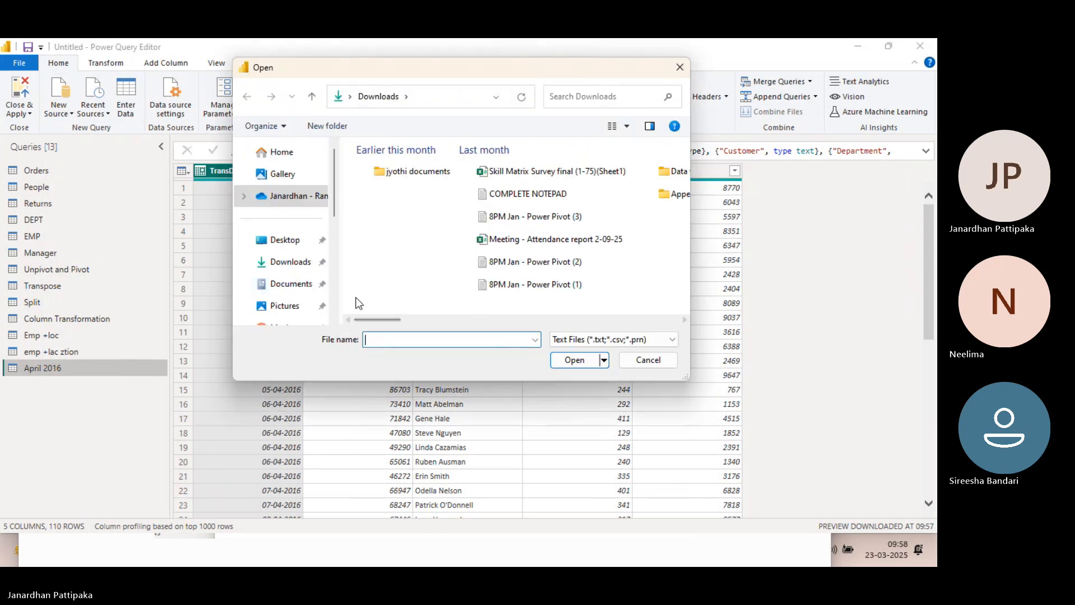
left_click(282, 260)
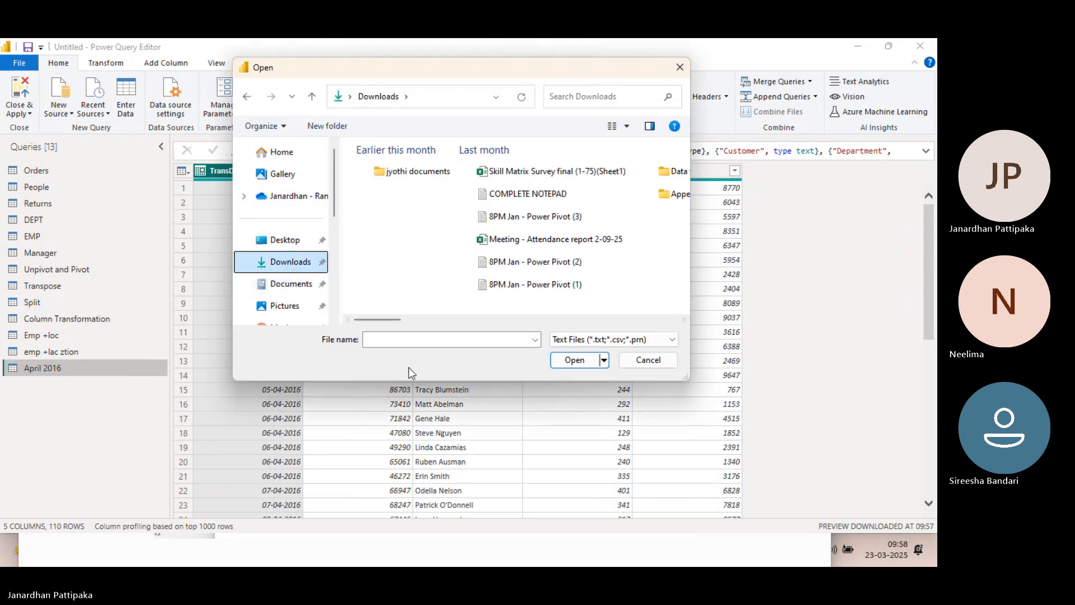
left_click(415, 338)
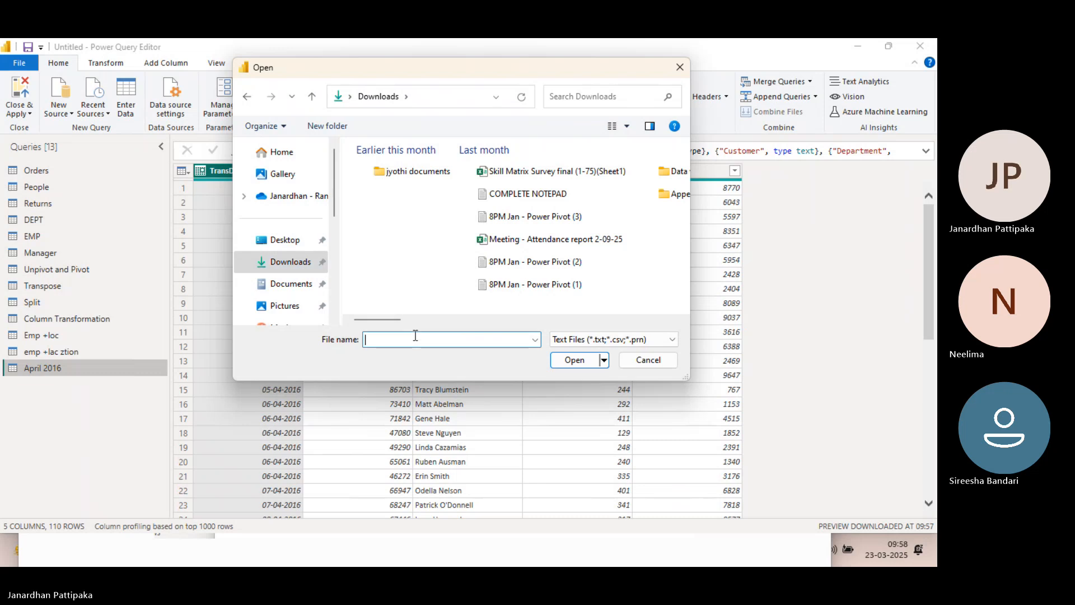
type("may")
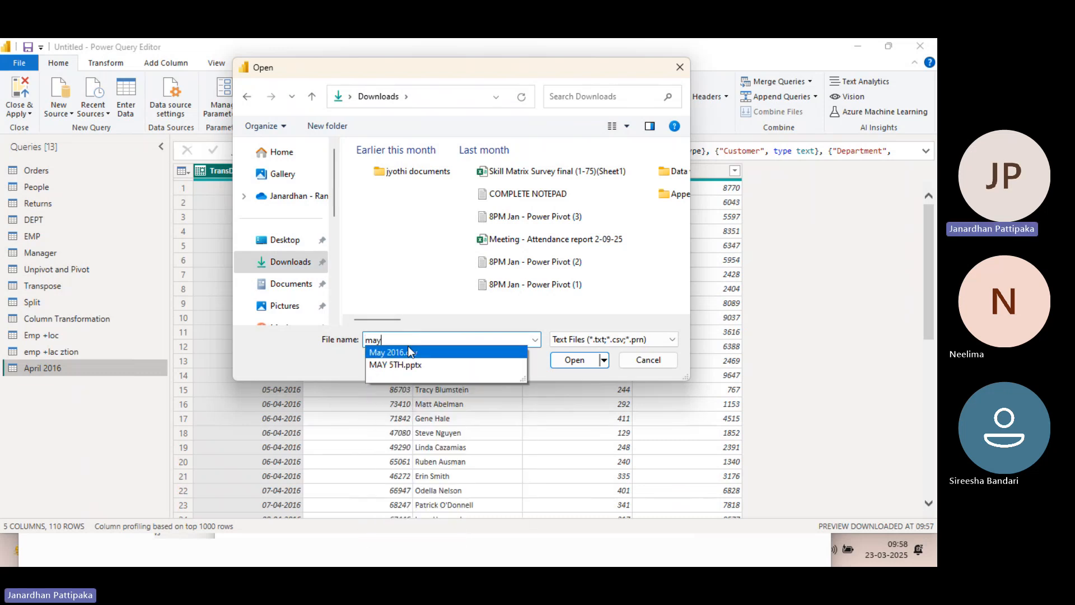
left_click(407, 351)
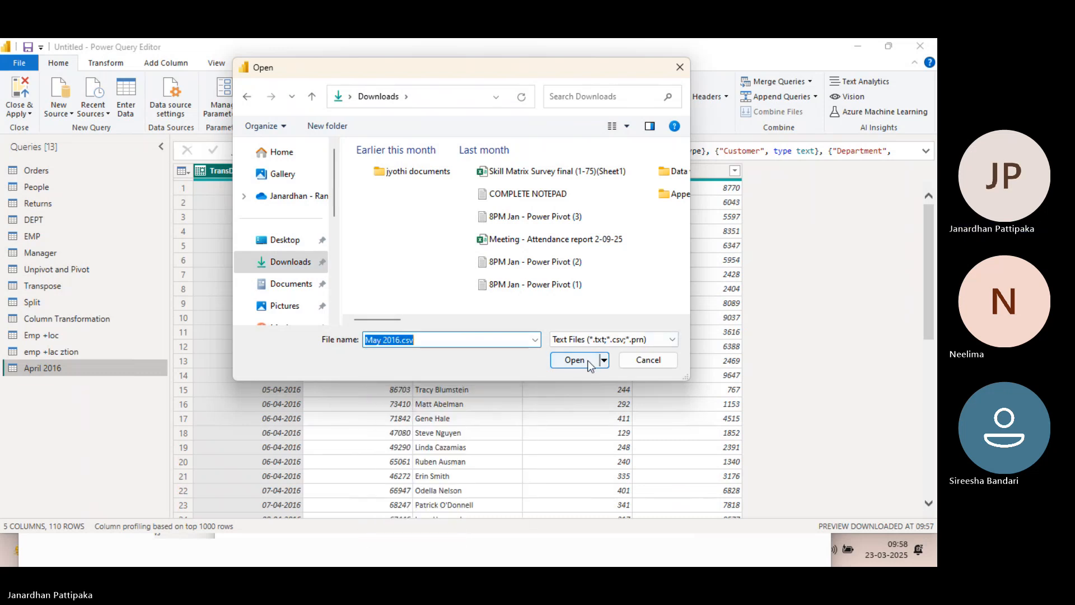
left_click(578, 360)
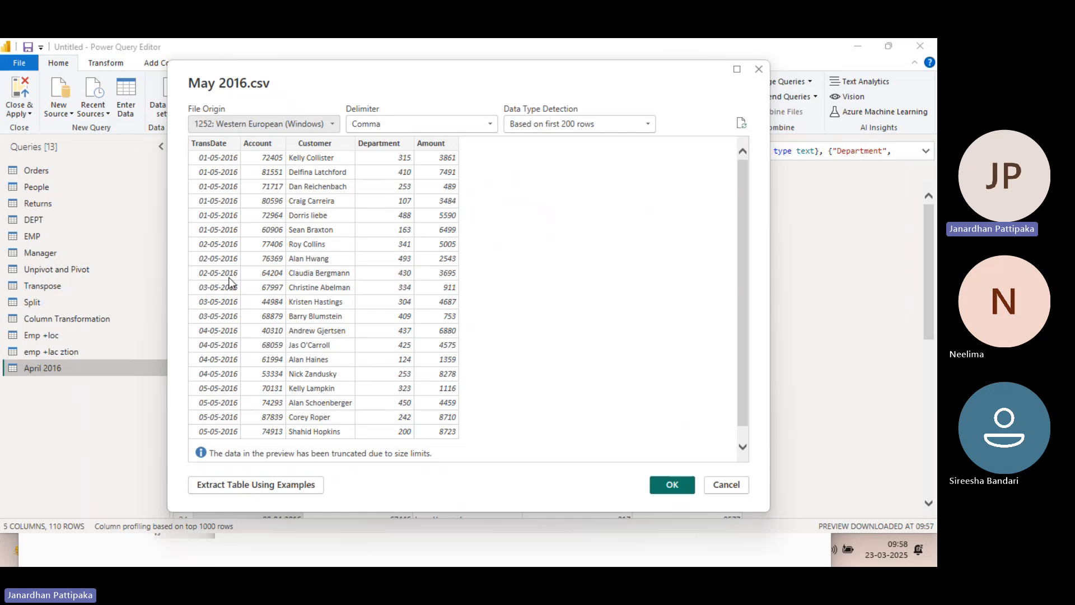
left_click(672, 484)
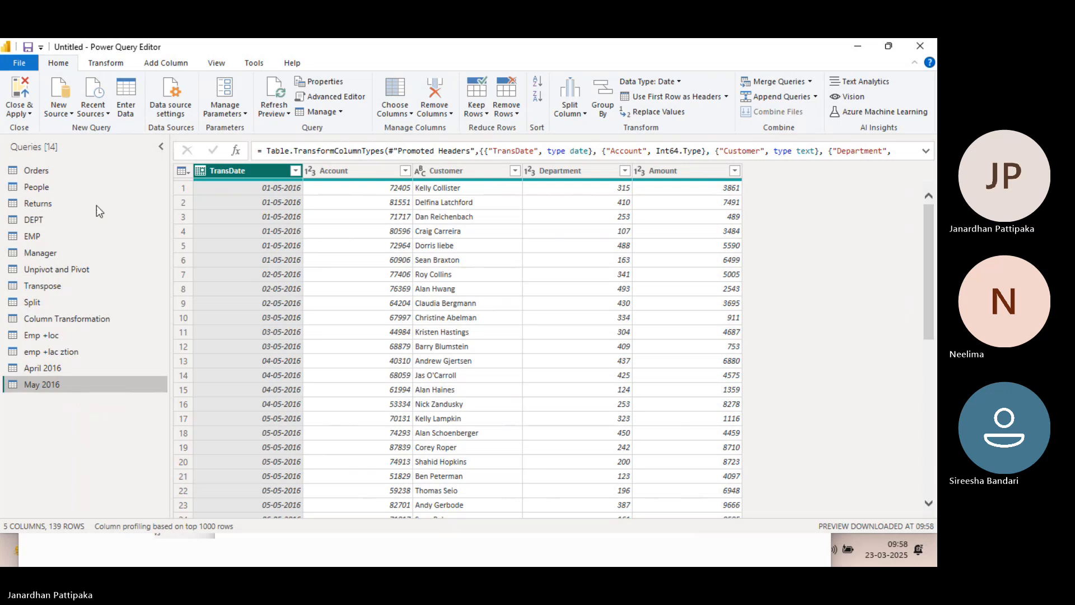
Import June 2016.csv from the Downloads folder as a new text/CSV query
left_click(70, 114)
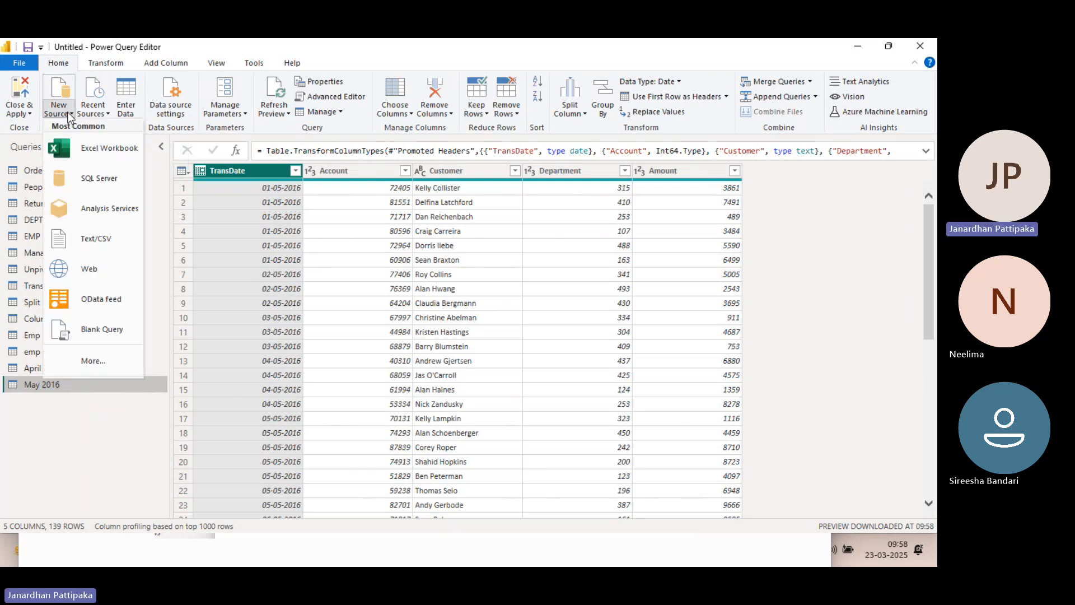
left_click(96, 241)
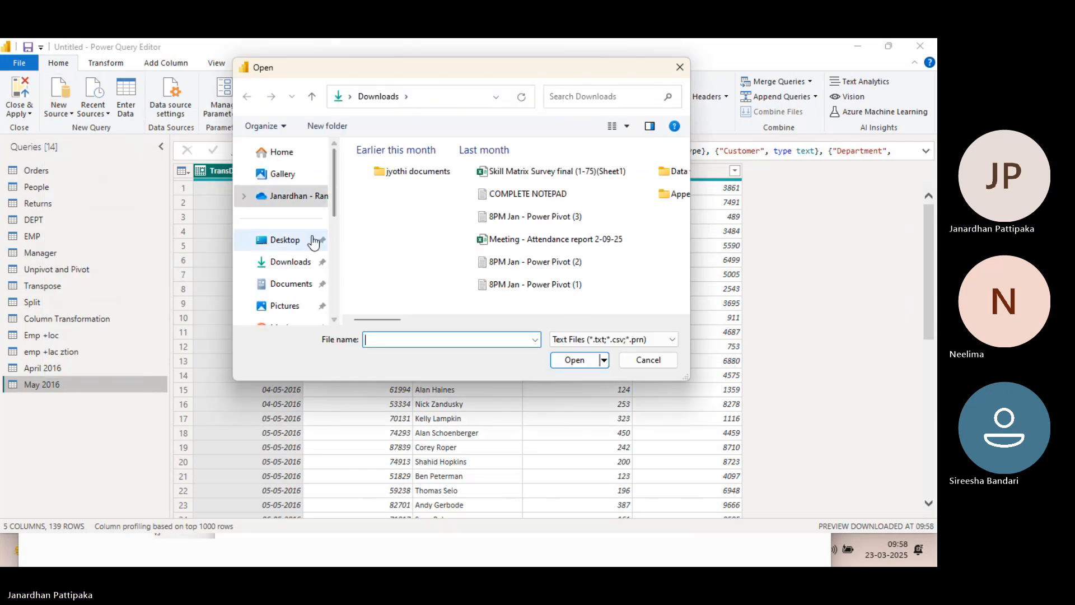
left_click(282, 262)
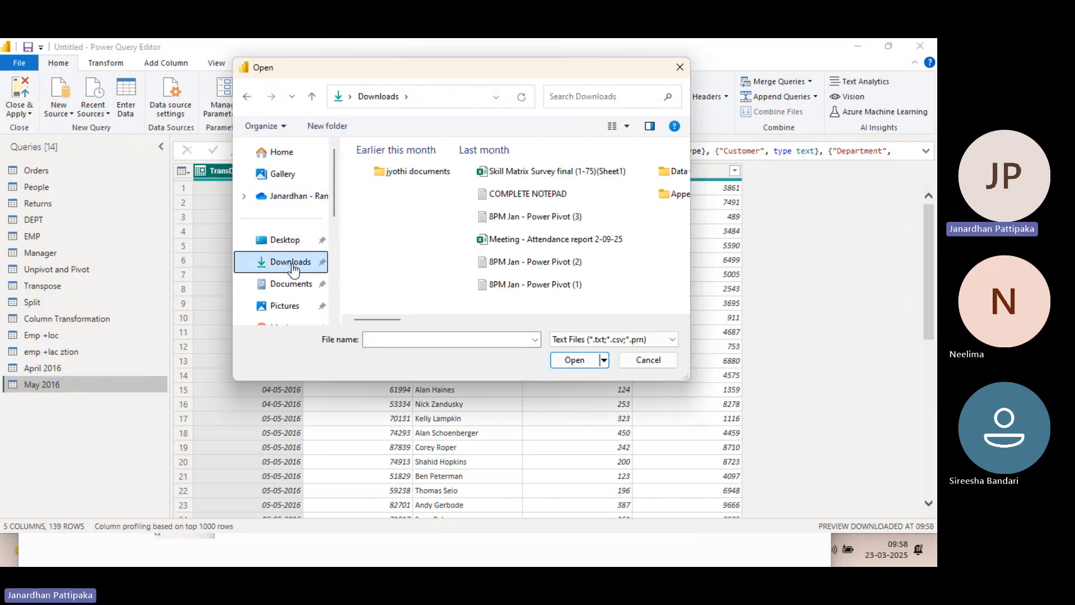
left_click(394, 340)
type("jube")
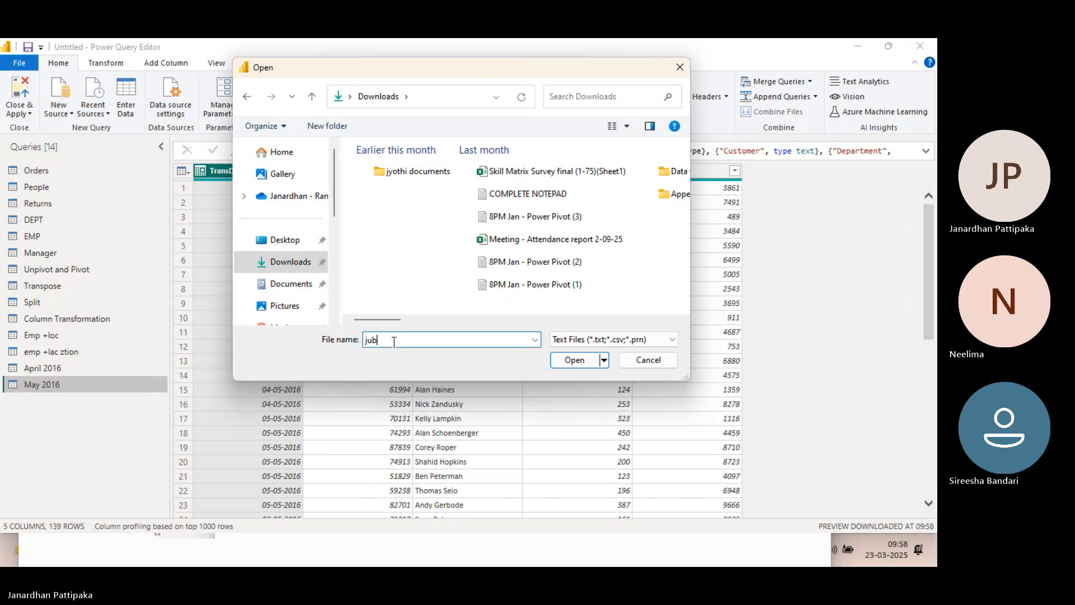
key("BackSpace")
key("BackSpace")
key("BackSpace")
key("BackSpace")
type("june")
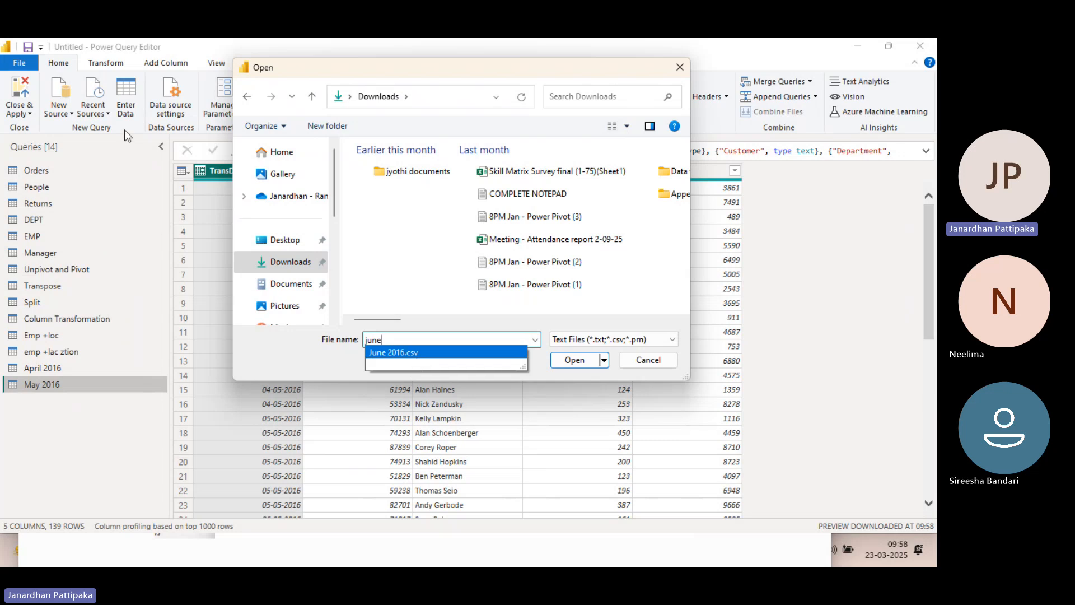
left_click(396, 353)
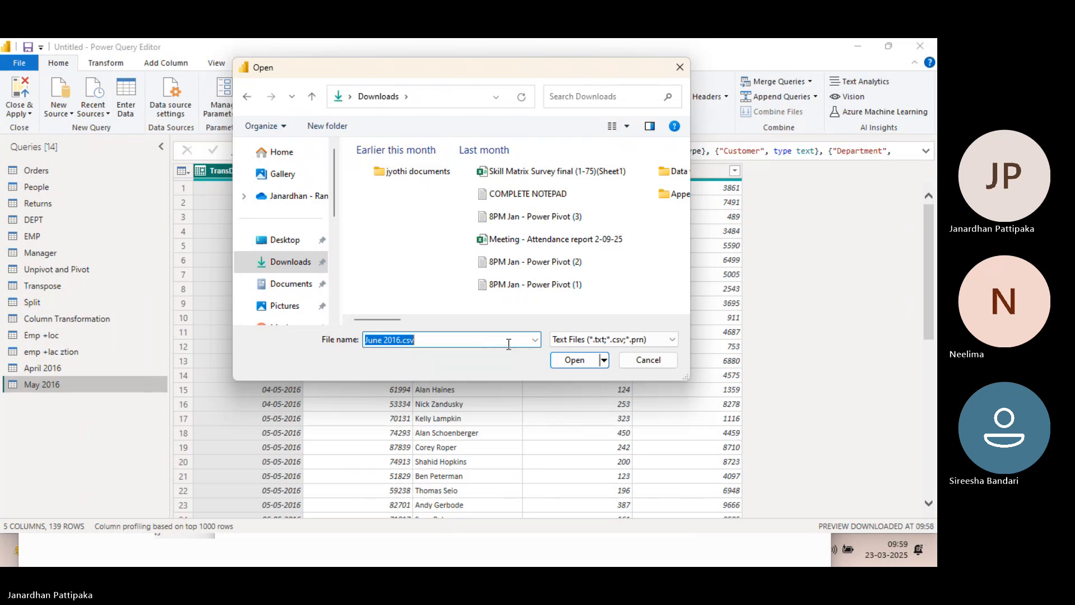
left_click(580, 364)
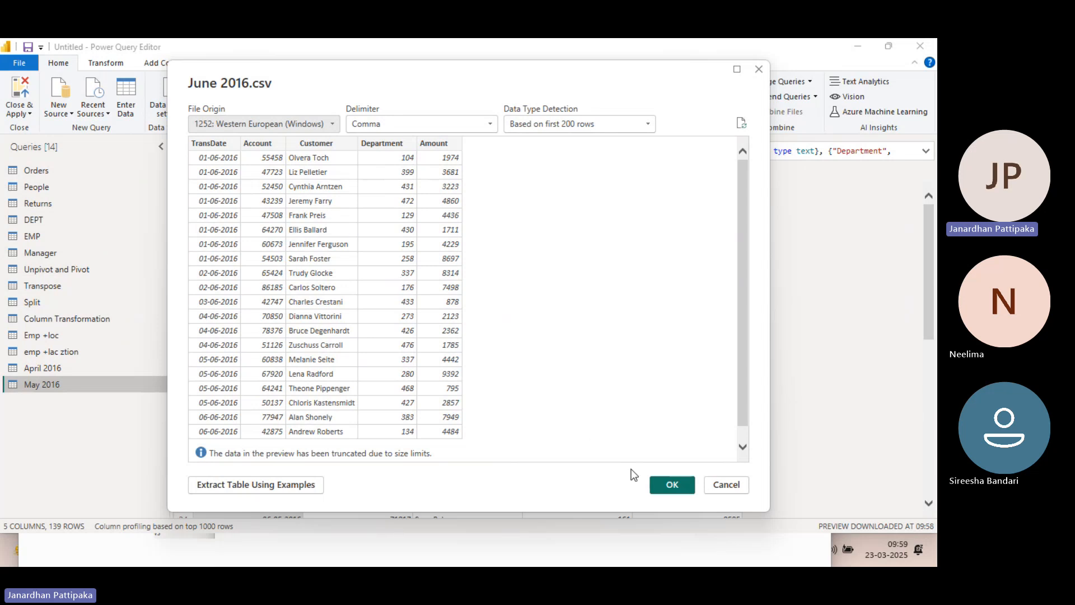
left_click(670, 484)
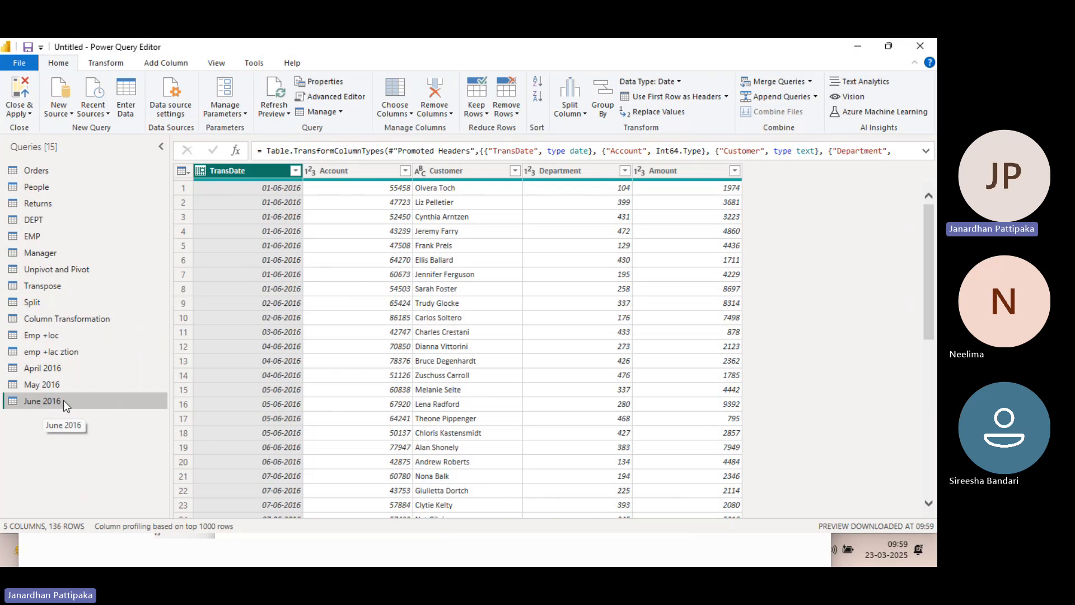
left_click(70, 114)
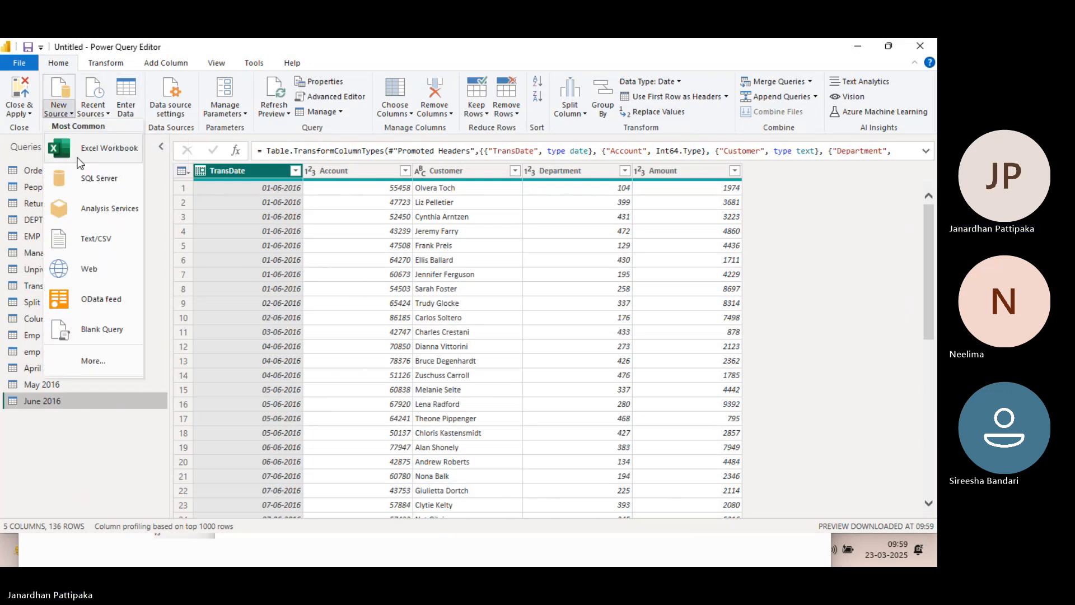
left_click(90, 150)
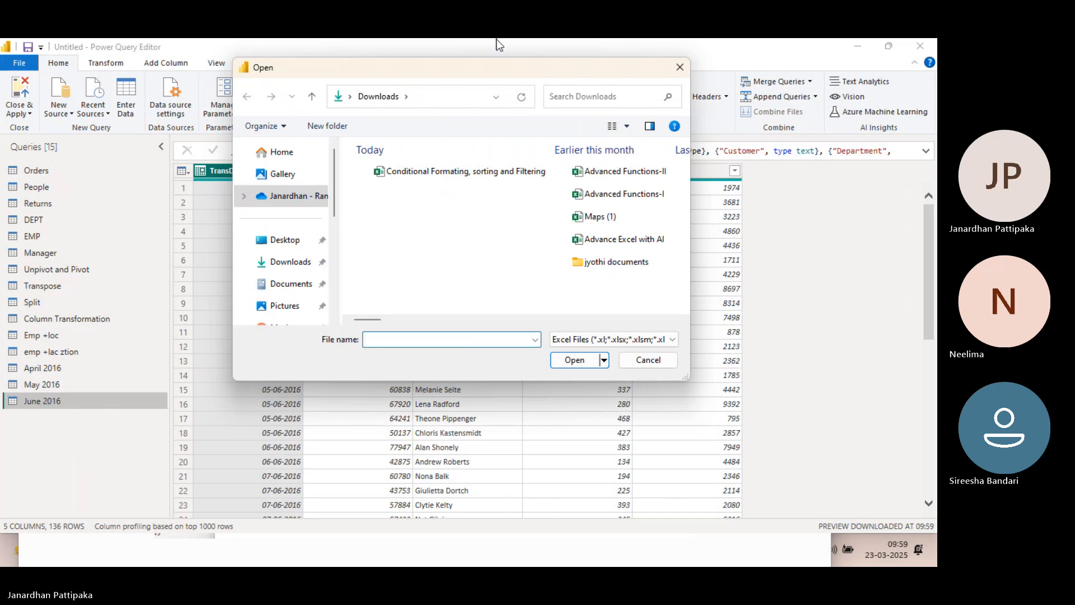
left_click(679, 67)
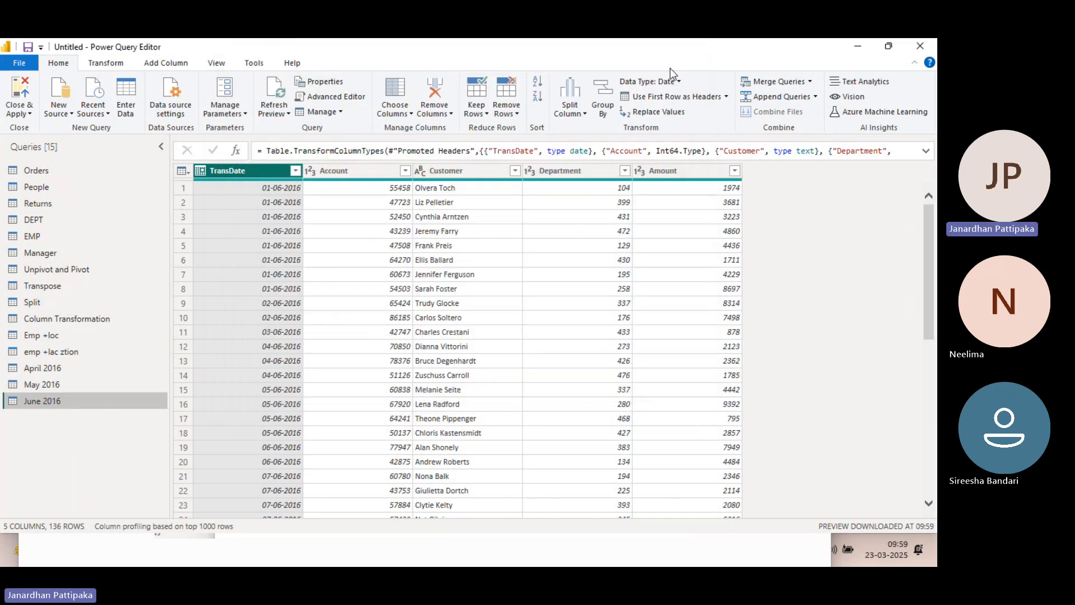
Import July 2016.csv from the Downloads folder as a new text/CSV query
left_click(72, 115)
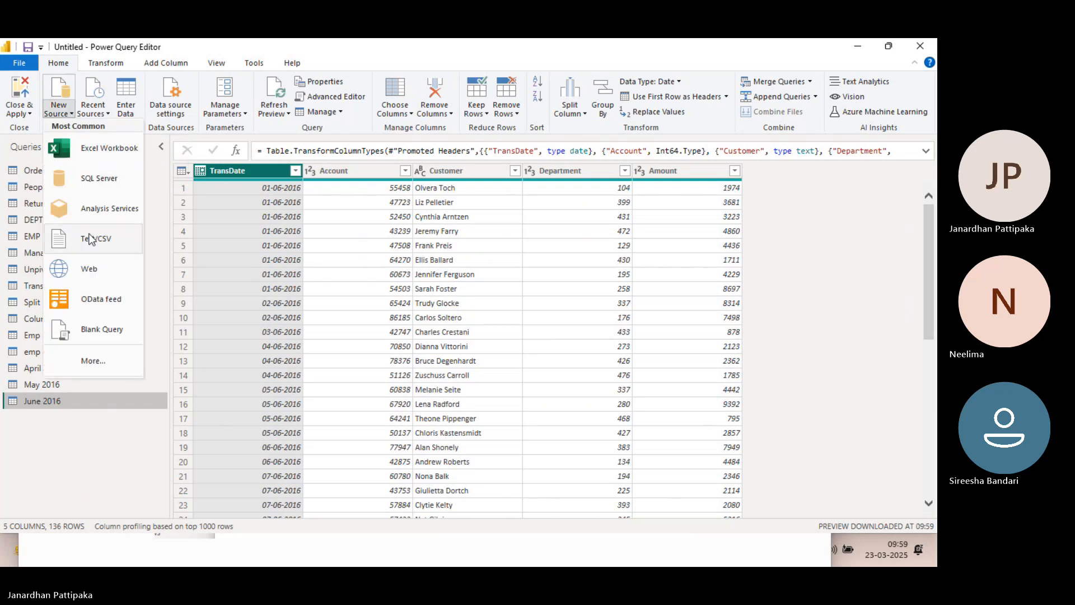
left_click(89, 239)
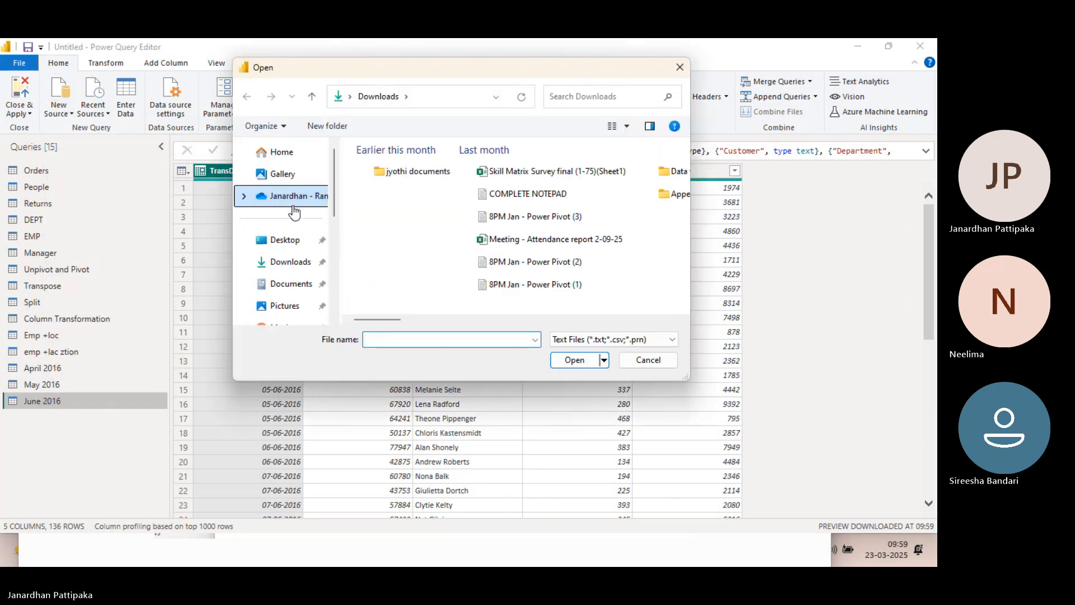
left_click(287, 270)
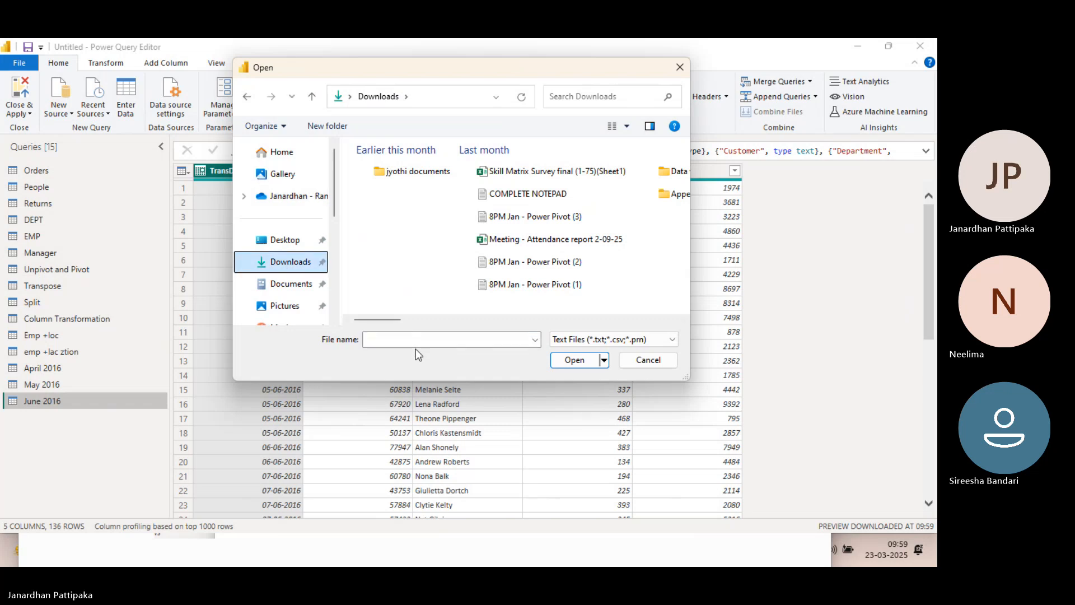
left_click(411, 338)
type("juk")
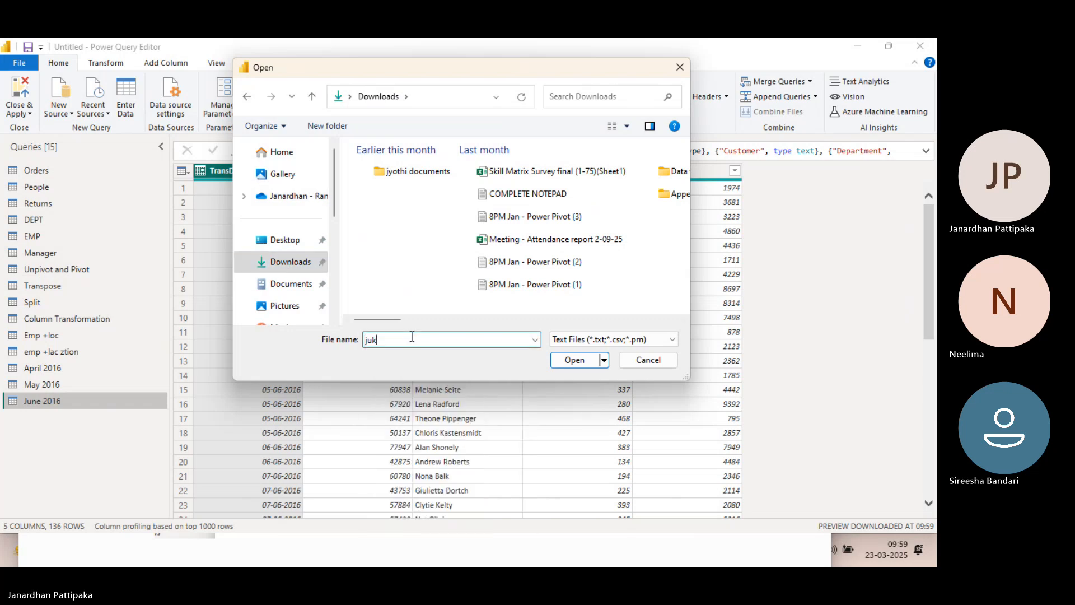
type("y")
key("BackSpace")
key("BackSpace")
type("ly")
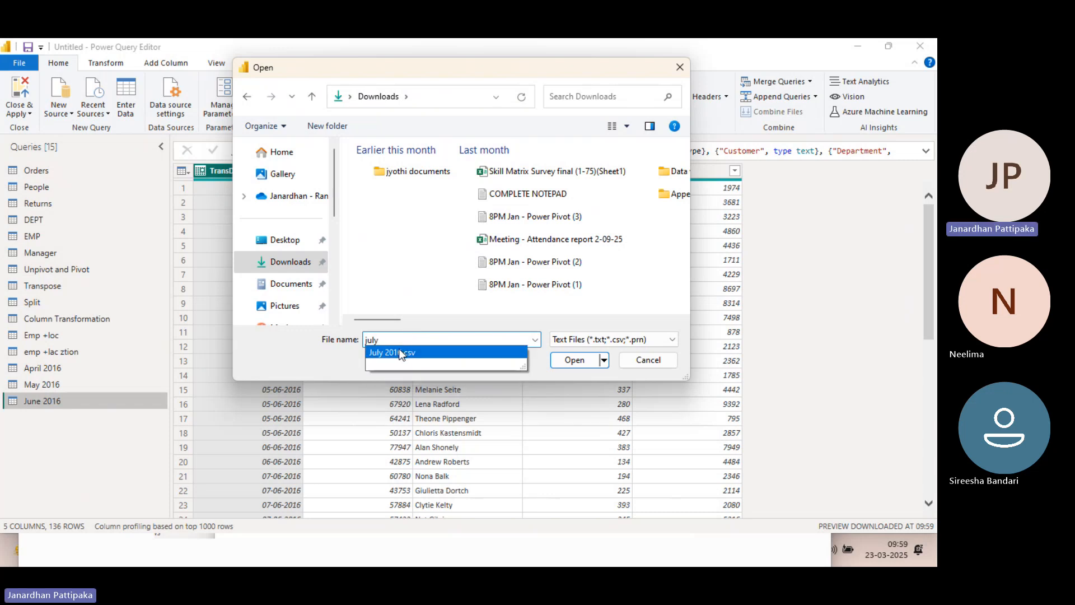
left_click(399, 352)
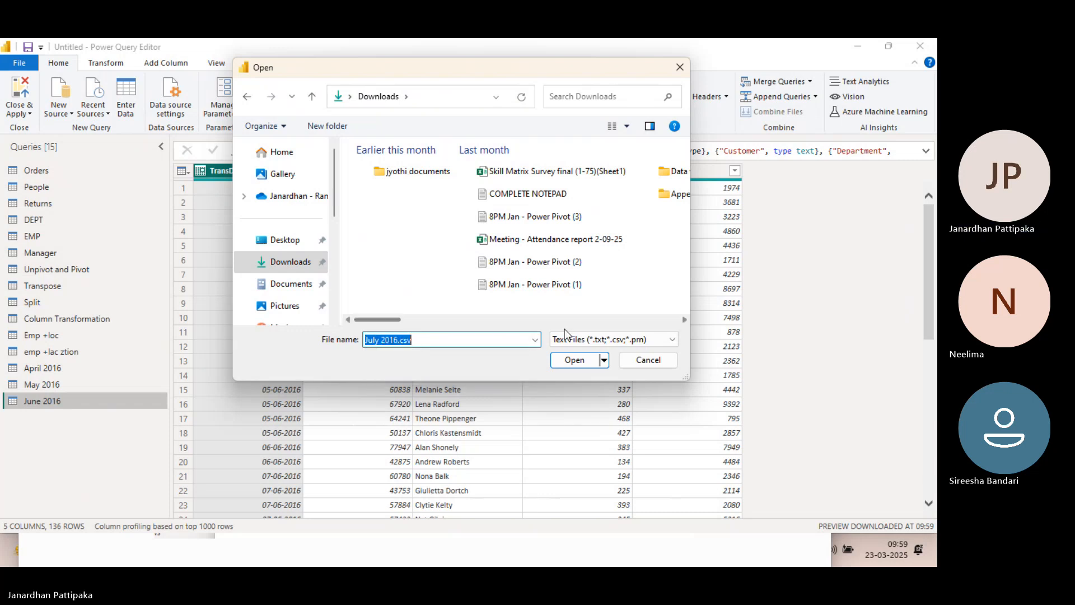
left_click(571, 361)
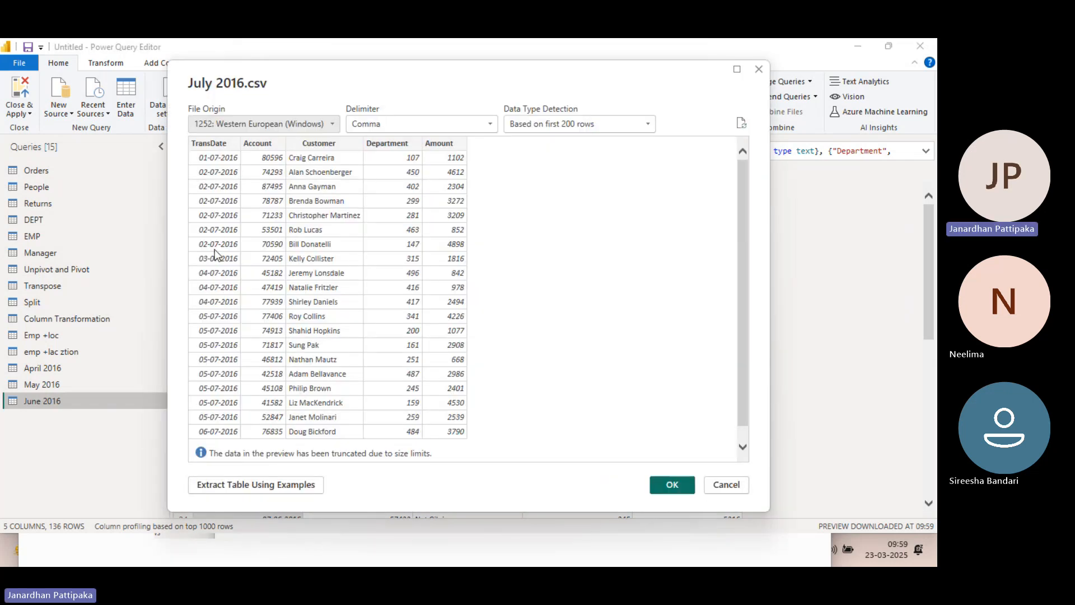
left_click(666, 487)
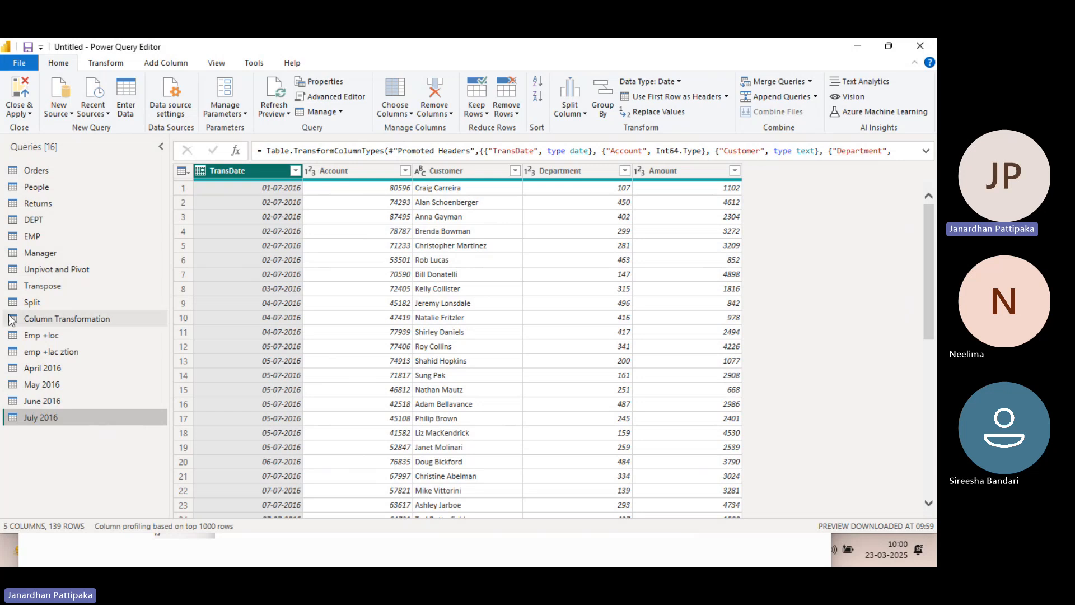
Review the April 2016 query's transactions through to its last row
left_click(41, 369)
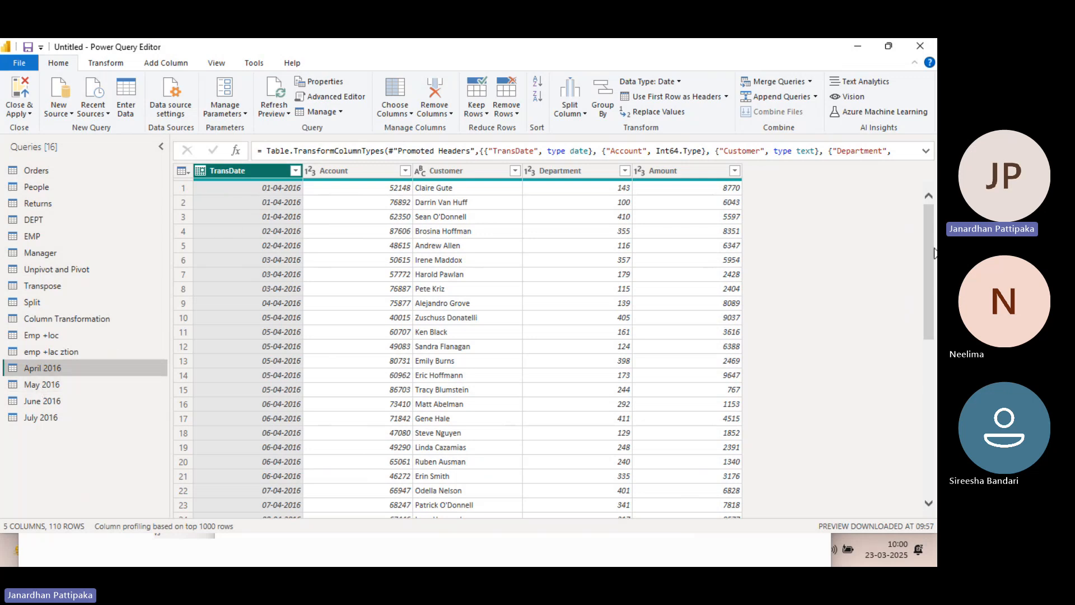
left_click_drag(929, 249, 924, 470)
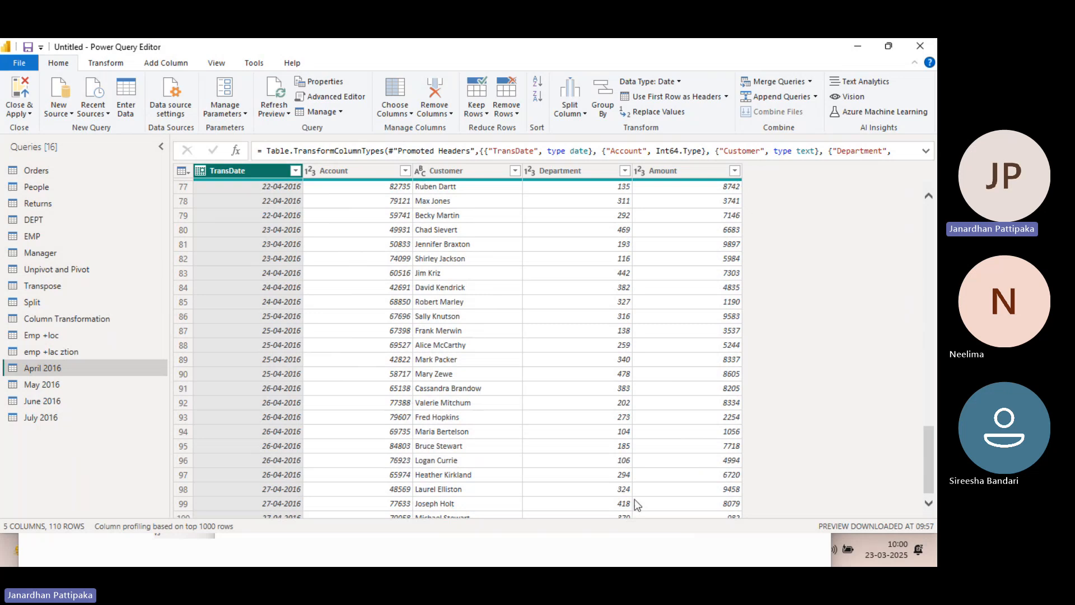
scroll(851, 315, "down", 2)
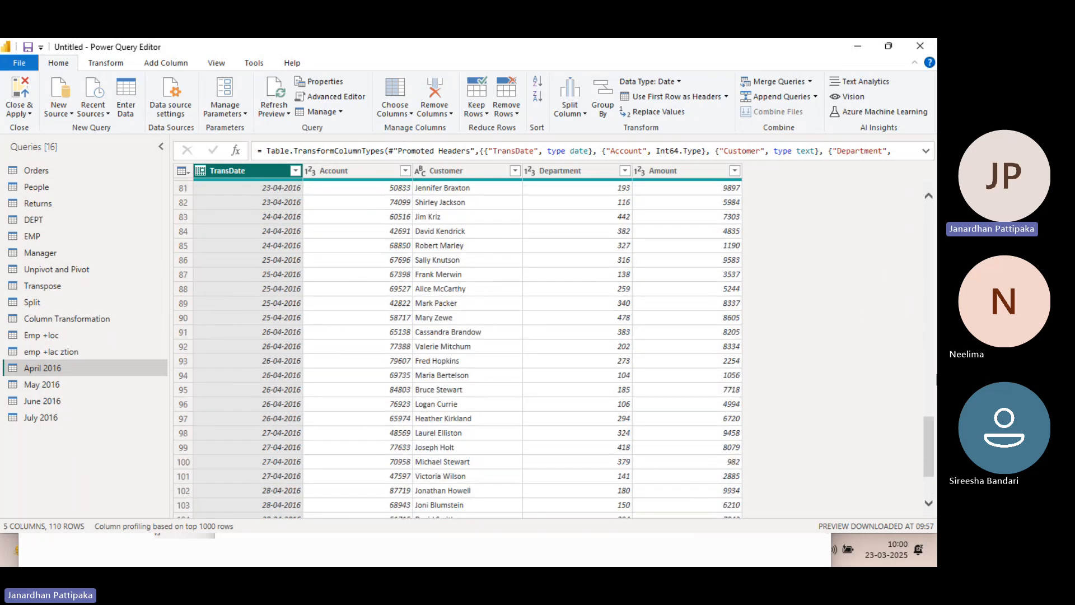
left_click_drag(929, 443, 929, 511)
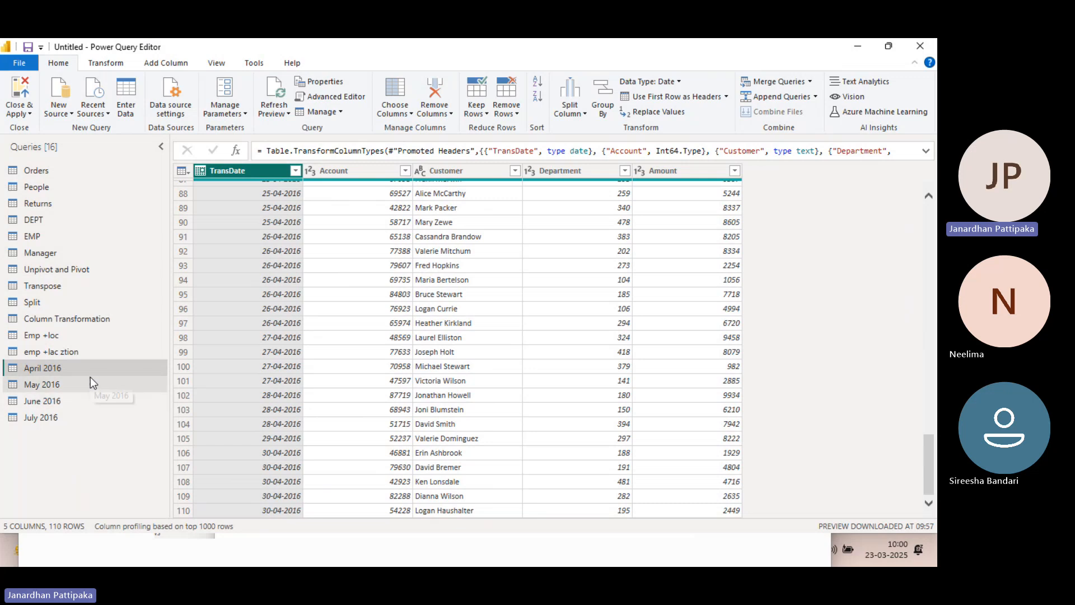
left_click(813, 98)
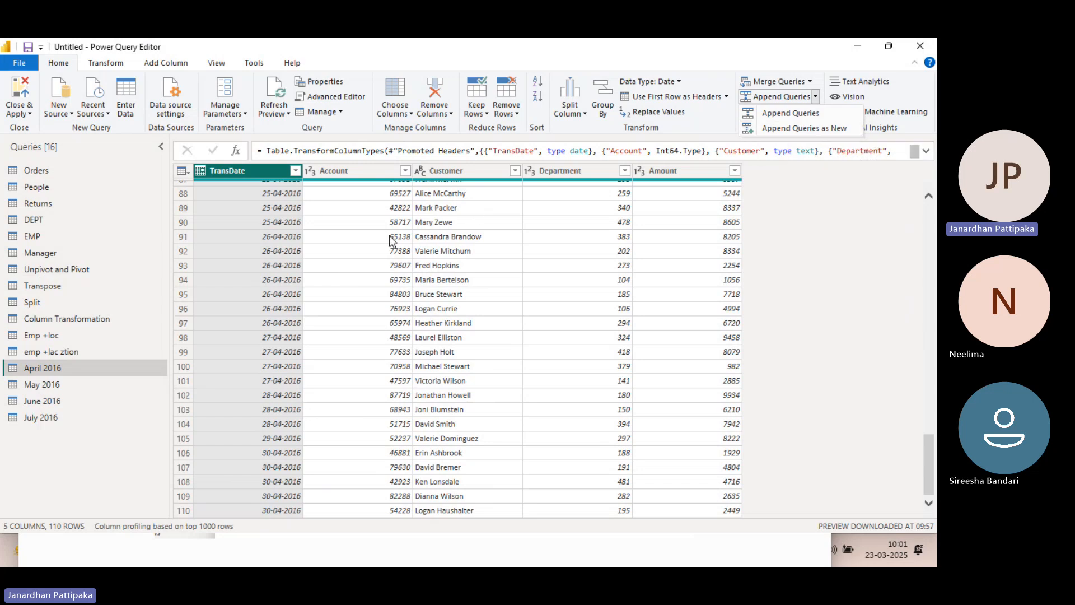
left_click(785, 129)
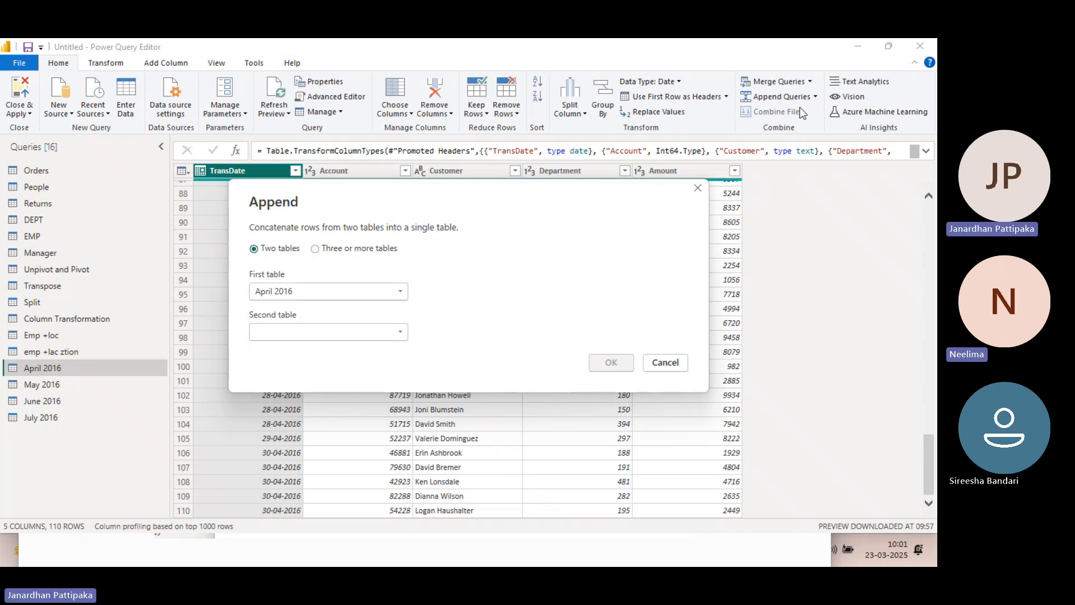
left_click(697, 188)
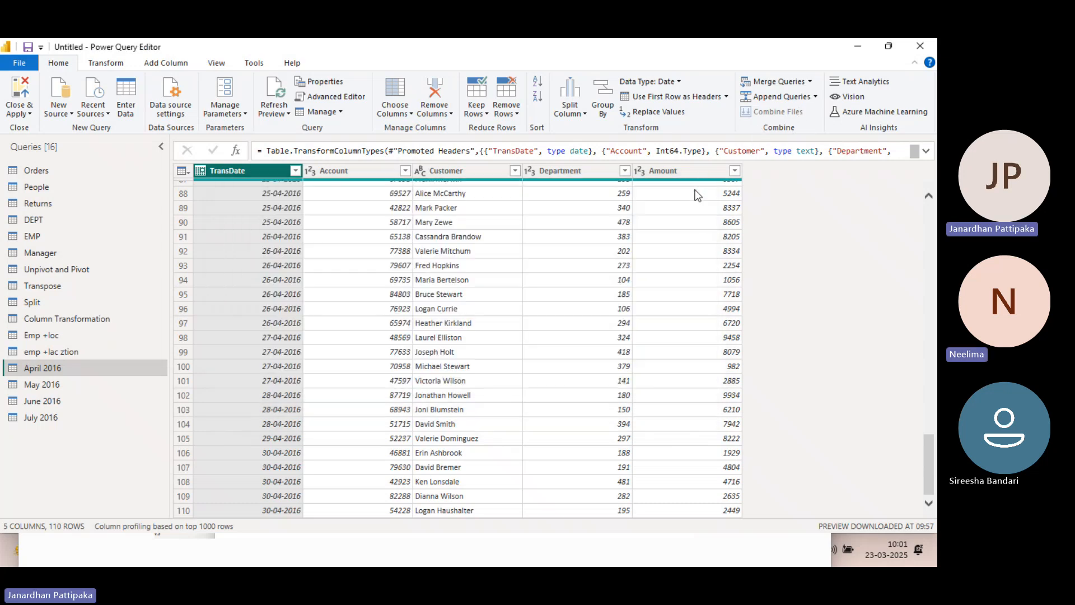
Append the May 2016 table to April 2016 as a new query, using the two-table option
left_click(815, 96)
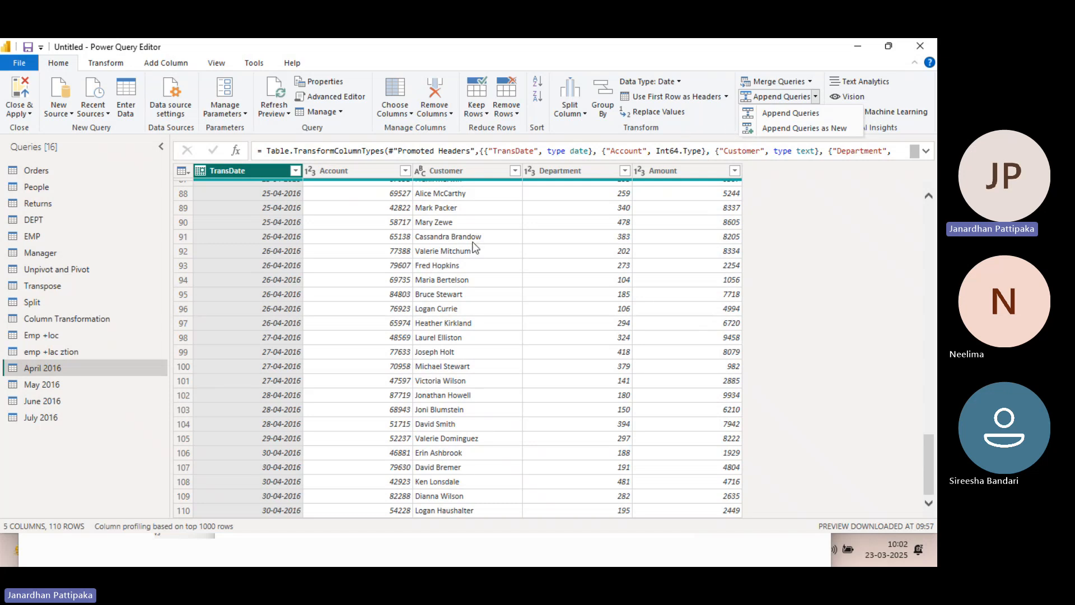
left_click(777, 130)
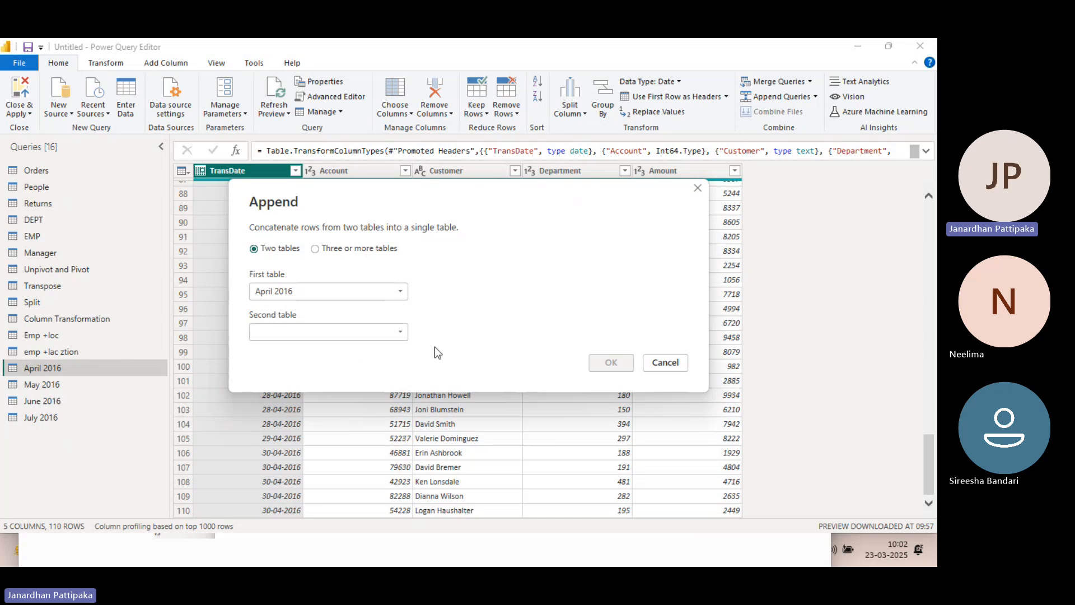
left_click(399, 332)
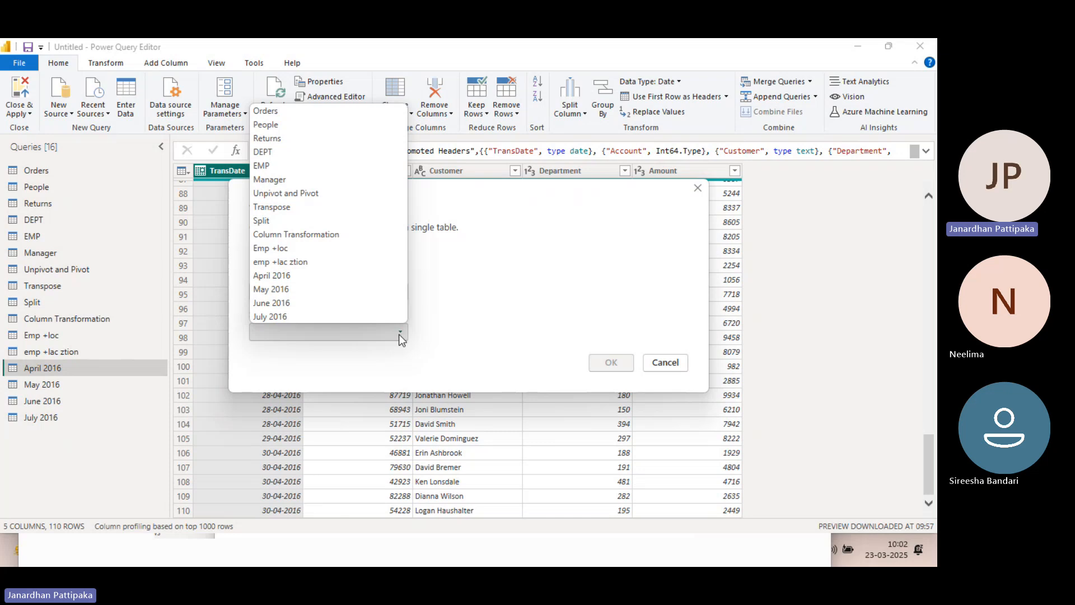
left_click(277, 290)
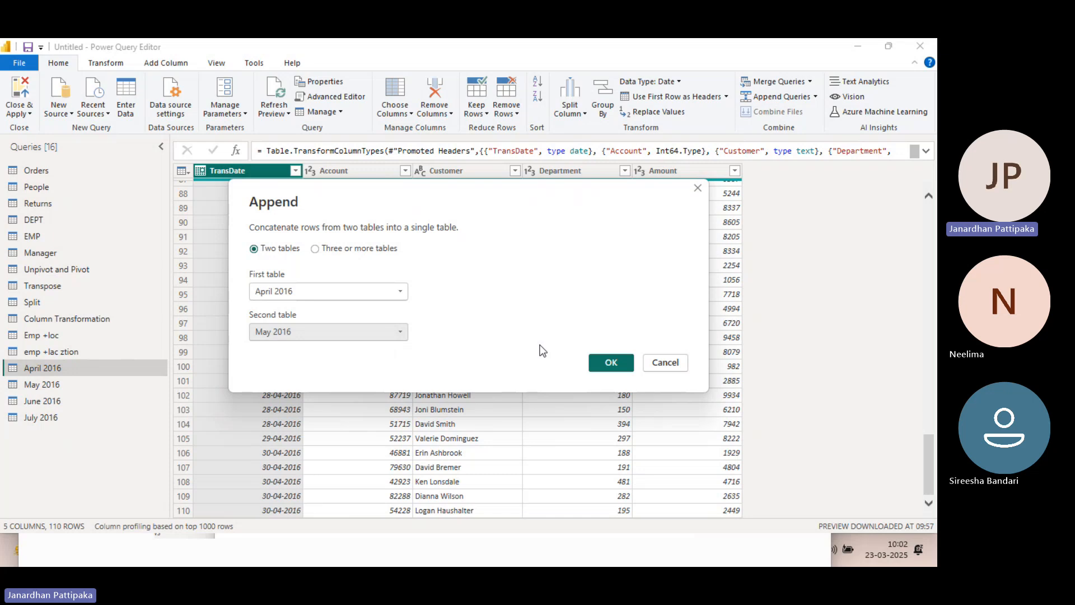
left_click(609, 363)
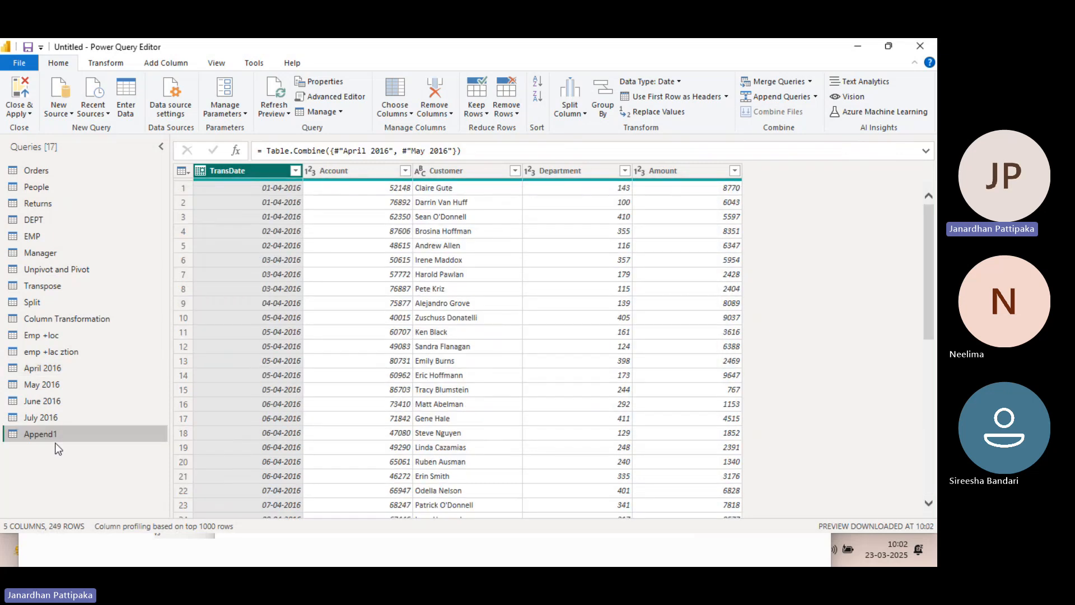
Rename the new appended query as April+may
double_click(49, 435)
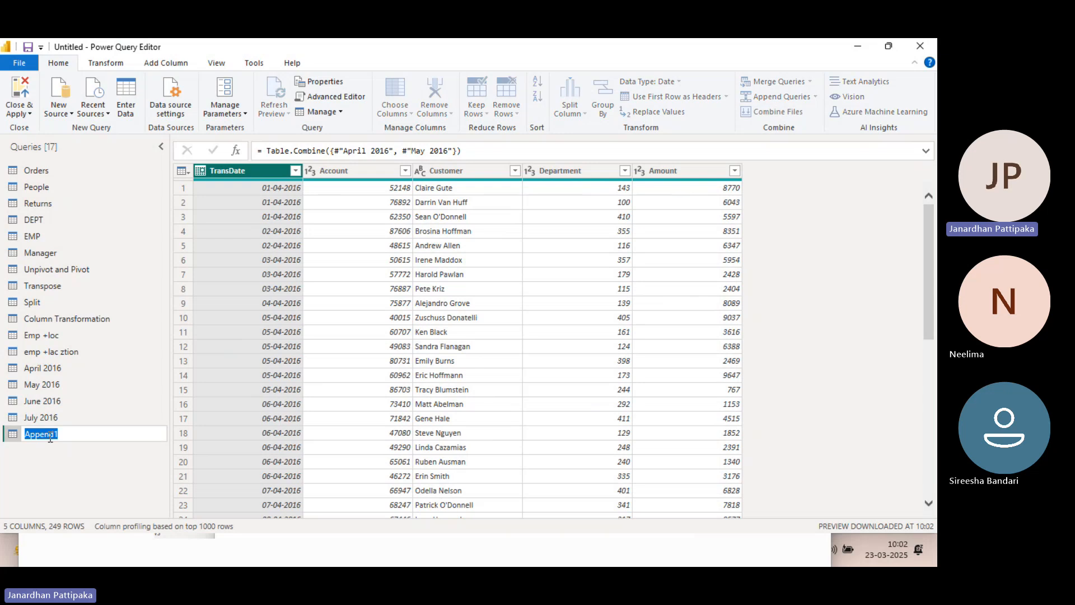
type("April")
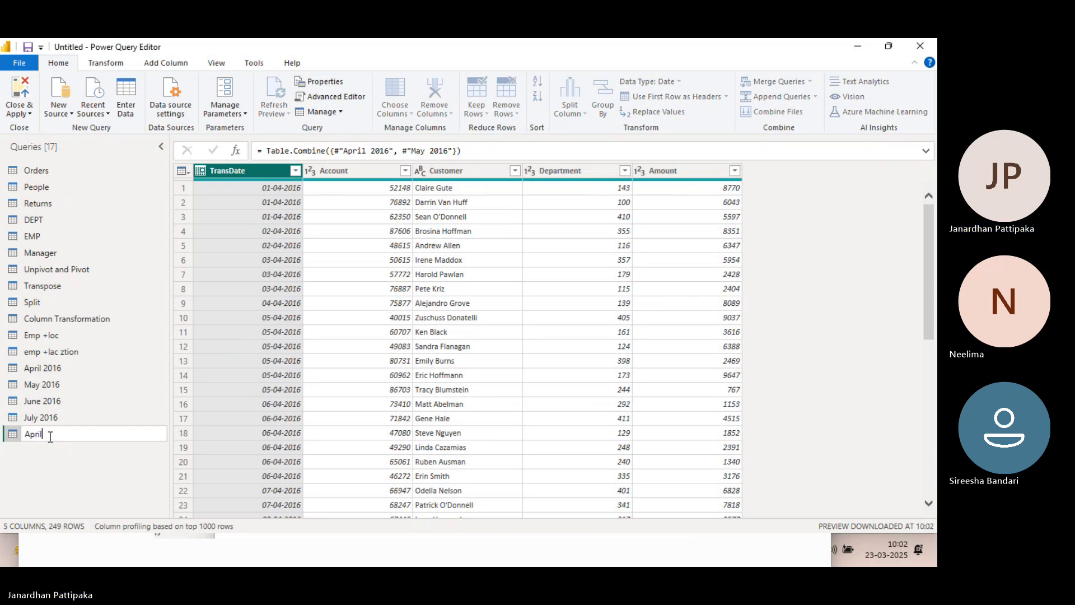
type("+may")
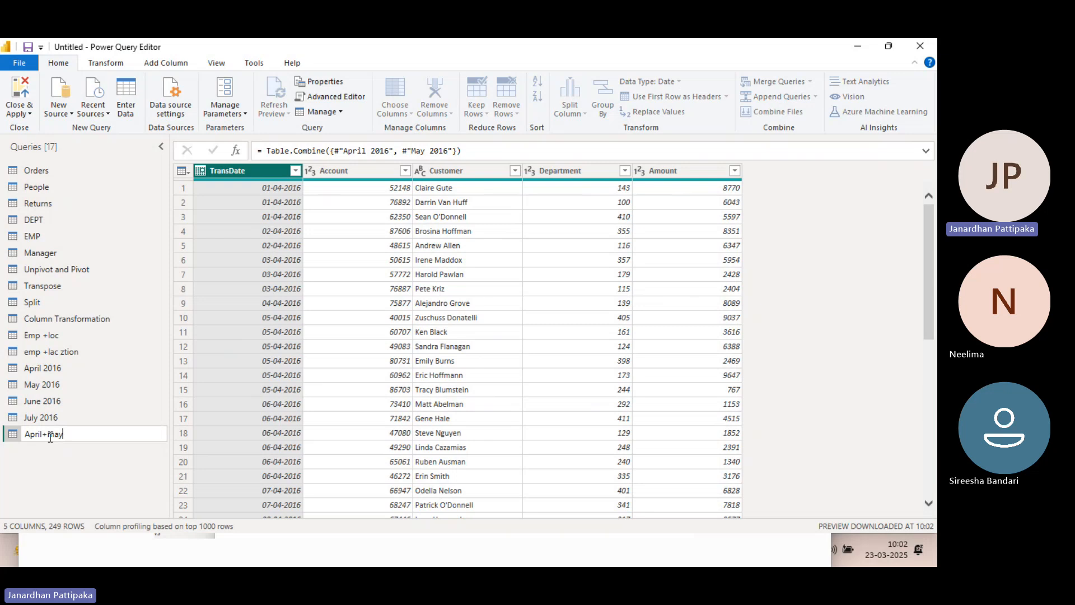
key("Return")
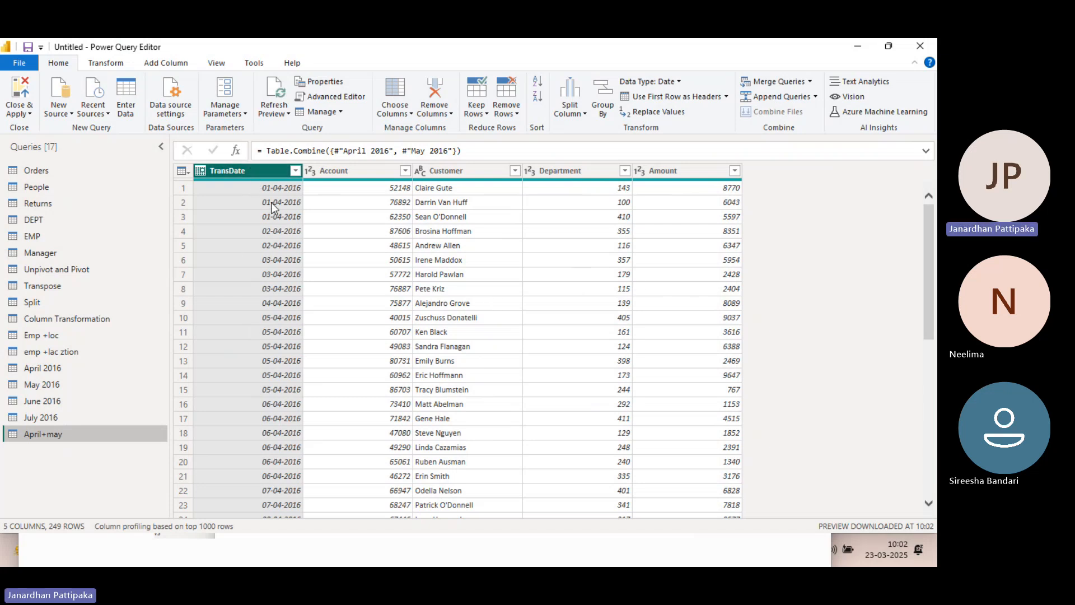
Compare the row counts of the April 2016 and May 2016 queries with that of April+may
left_click(46, 368)
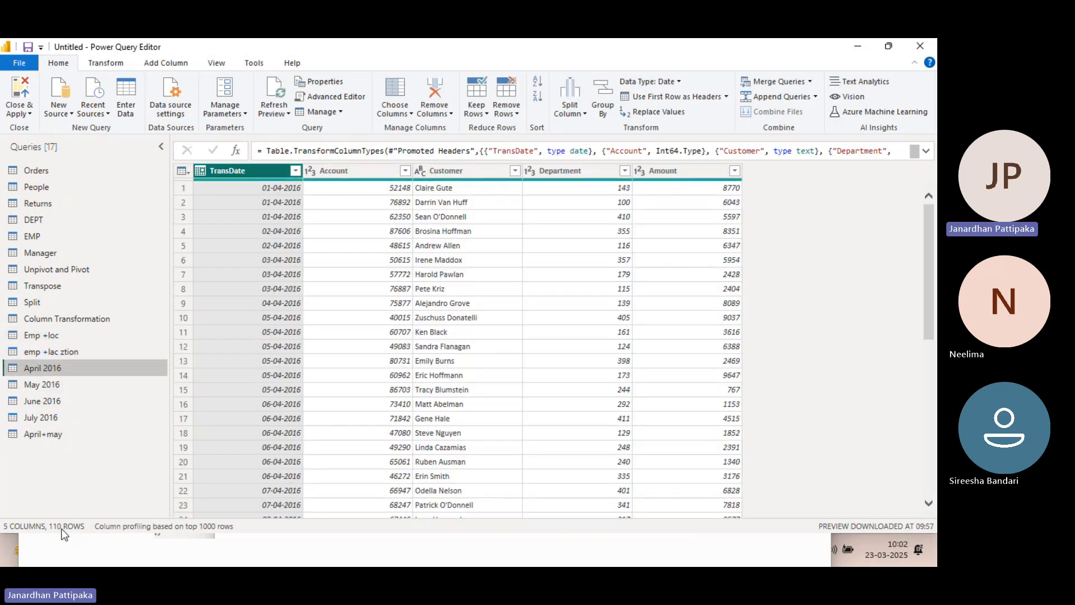
left_click(48, 385)
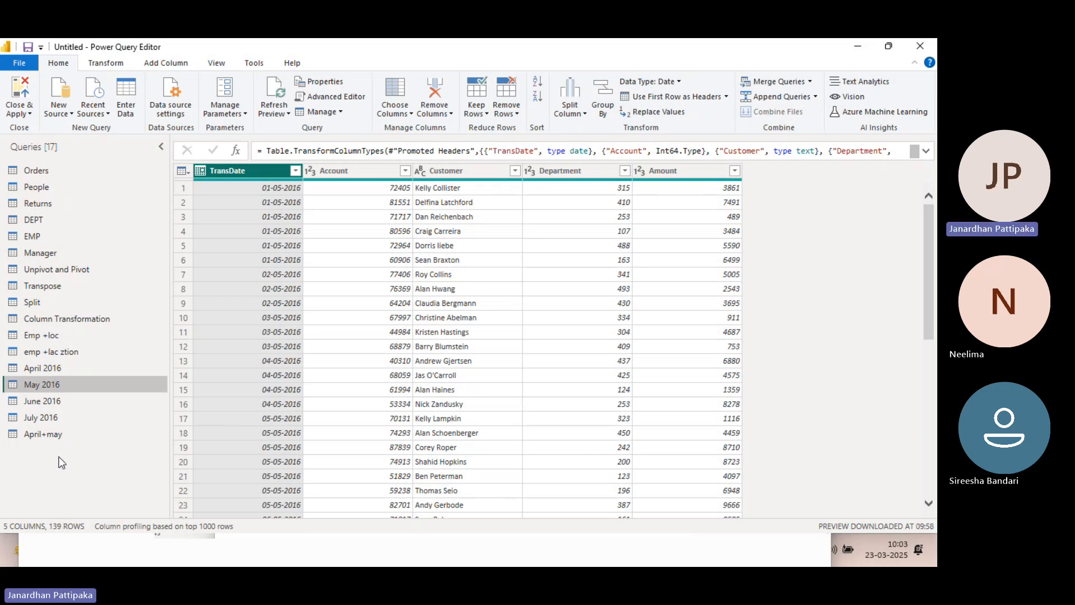
left_click(52, 437)
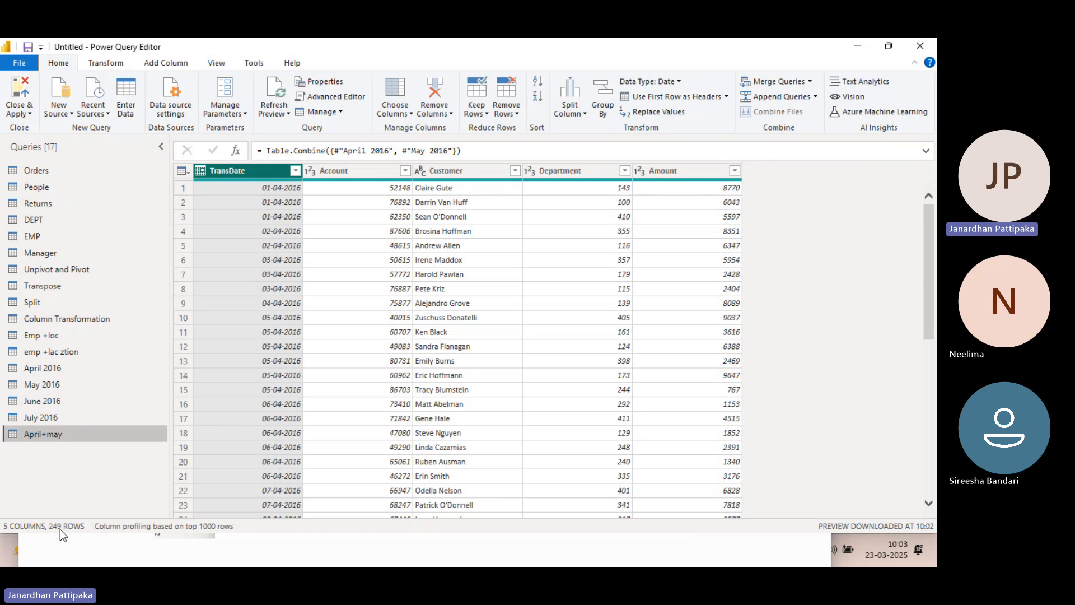
left_click(51, 368)
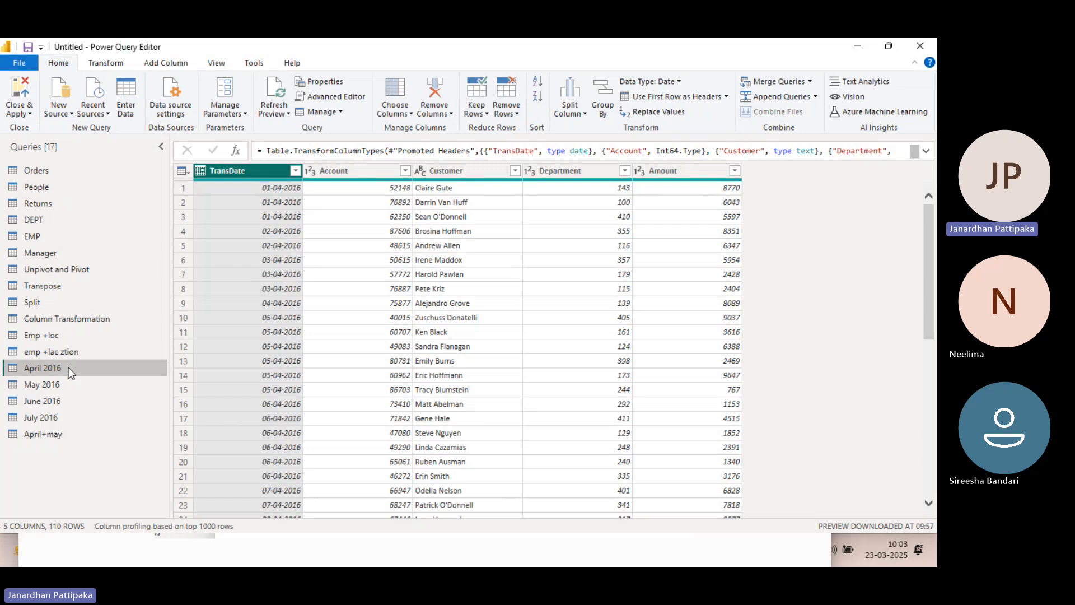
left_click(52, 384)
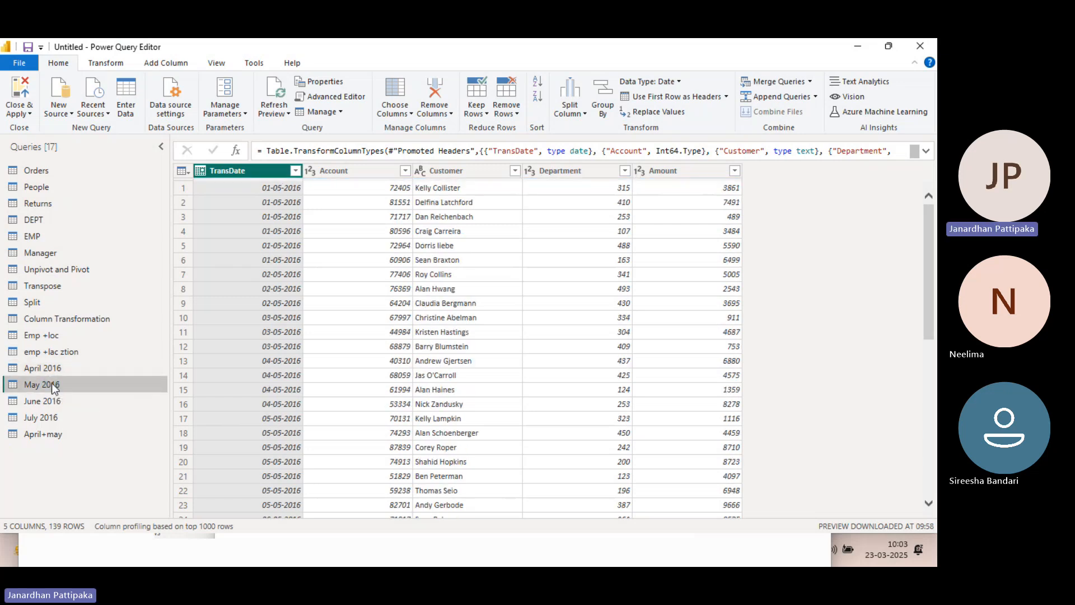
Examine the TransDate values down the April+may query, including where the April rows end and the May rows begin
left_click(54, 435)
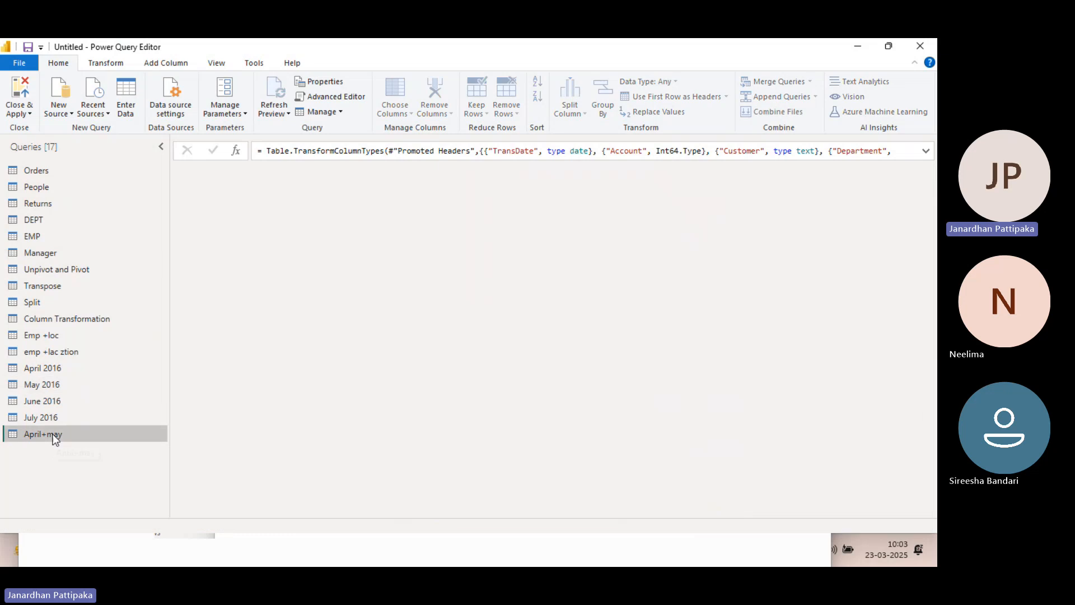
scroll(267, 256, "down", 7)
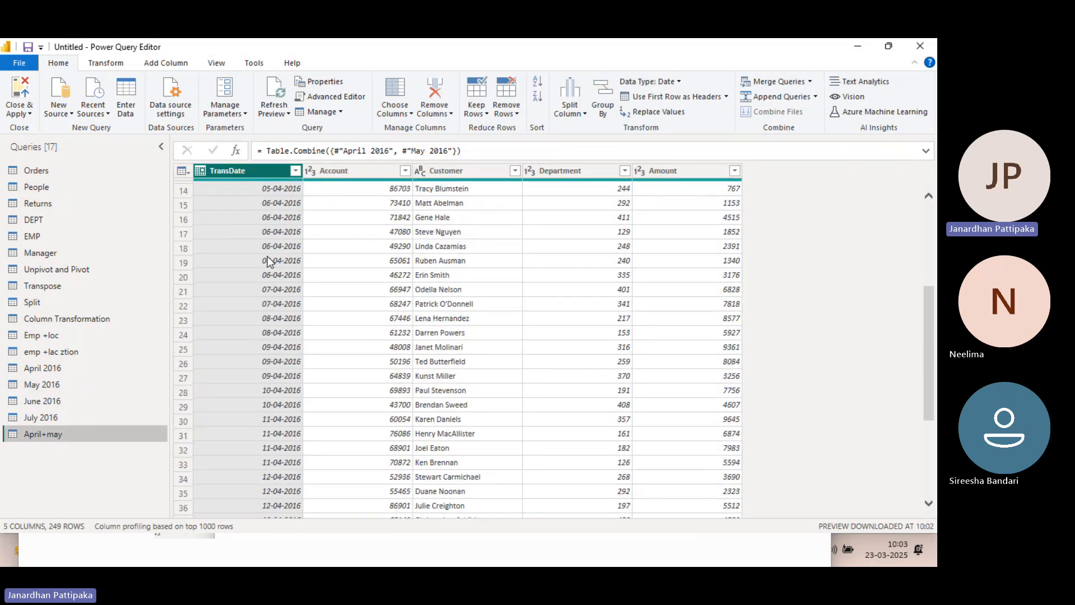
scroll(274, 92, "down", 3)
scroll(273, 89, "down", 2)
scroll(254, 243, "up", 7)
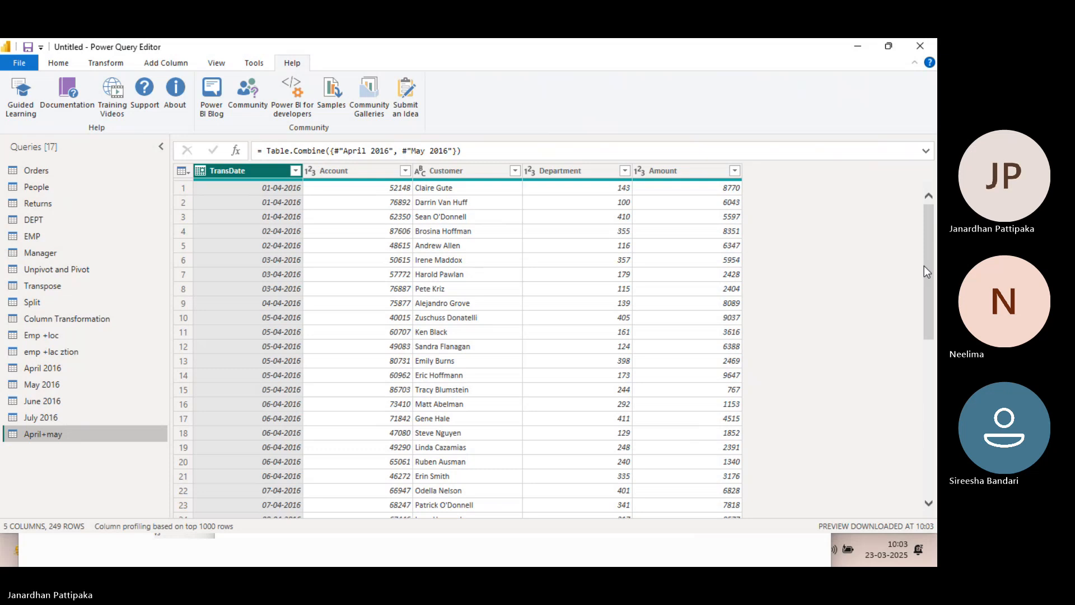
left_click_drag(929, 267, 936, 473)
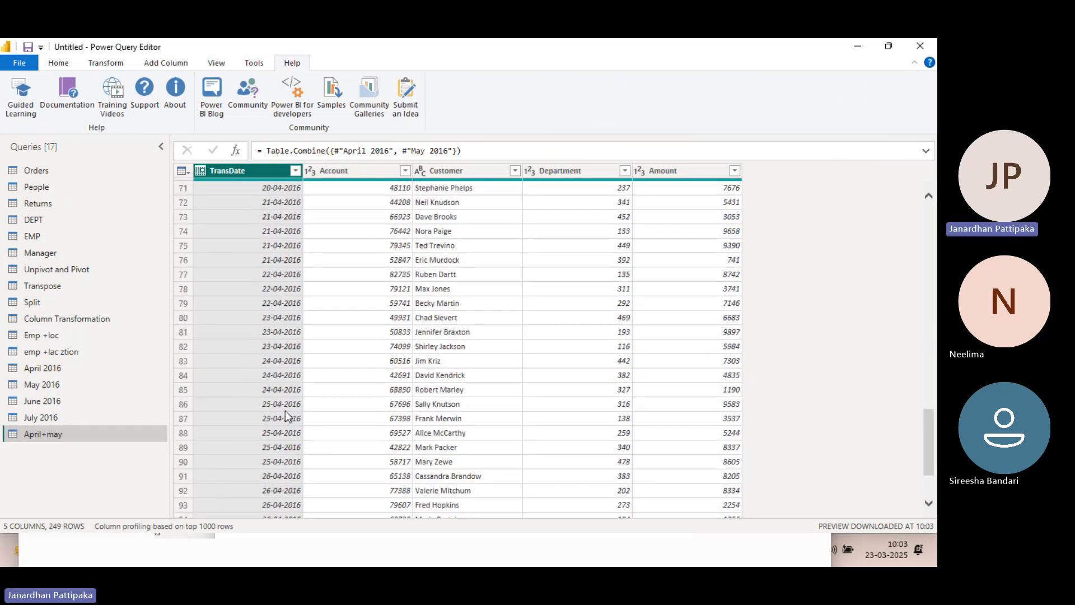
scroll(285, 410, "down", 20)
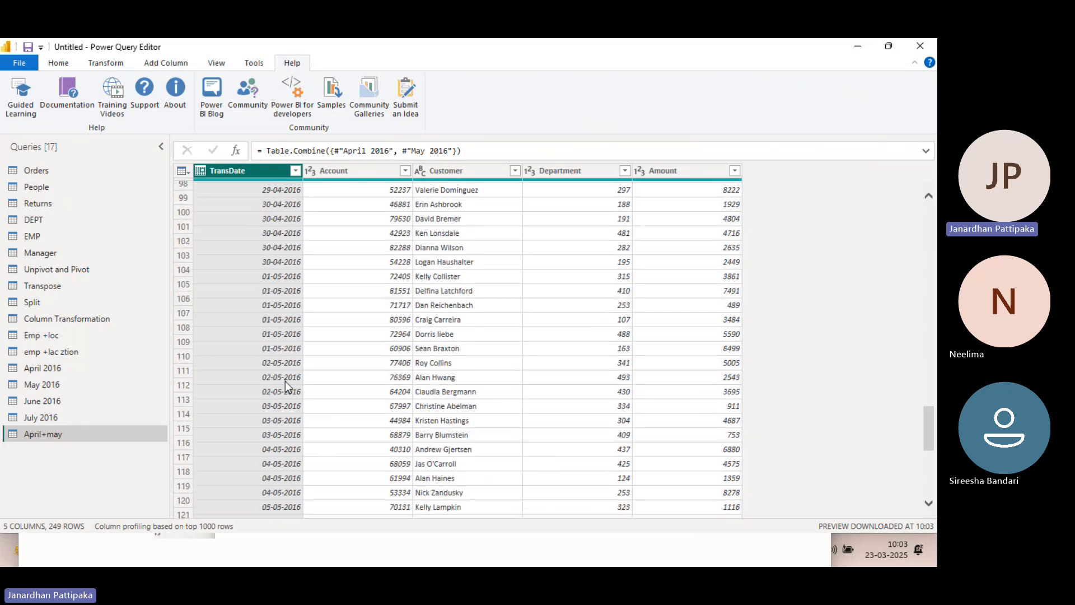
scroll(277, 361, "down", 3)
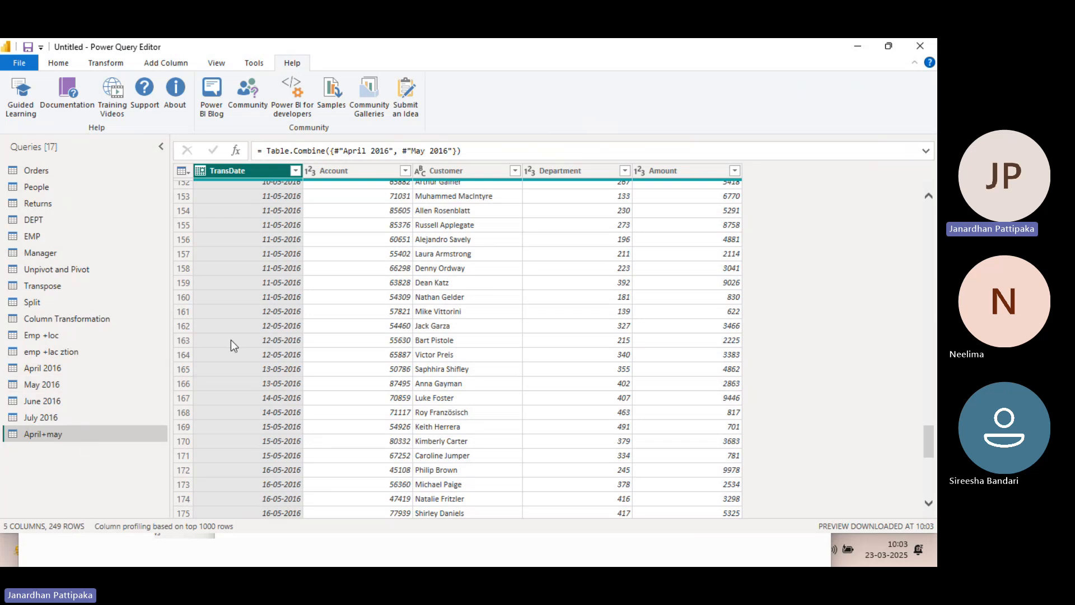
Compare the columns and rows of the April 2016 and May 2016 queries with June 2016 and the combined April+may query
left_click(41, 403)
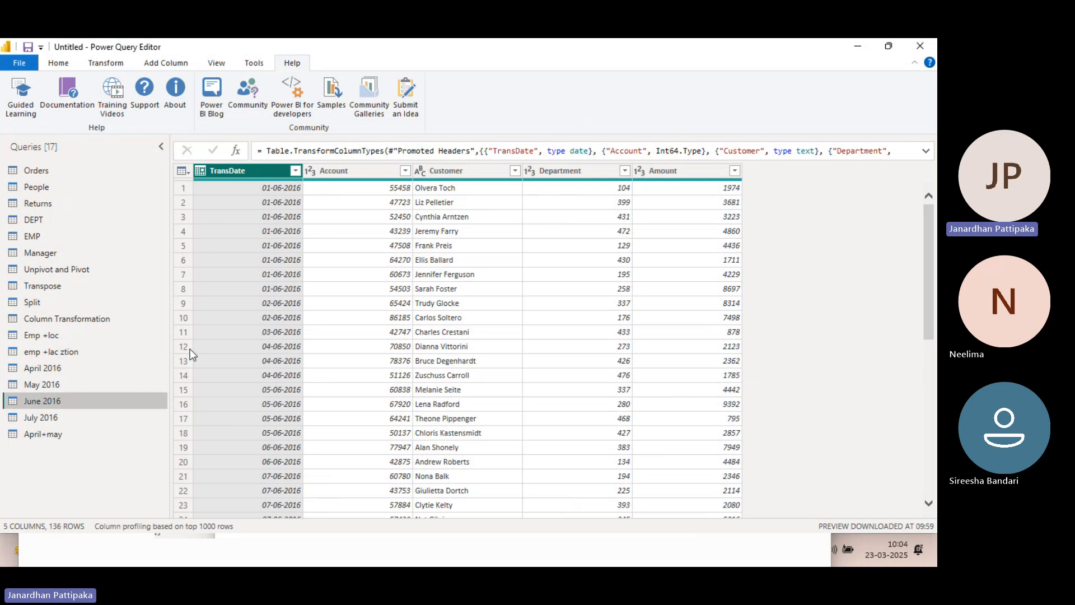
left_click(51, 369)
left_click(48, 385)
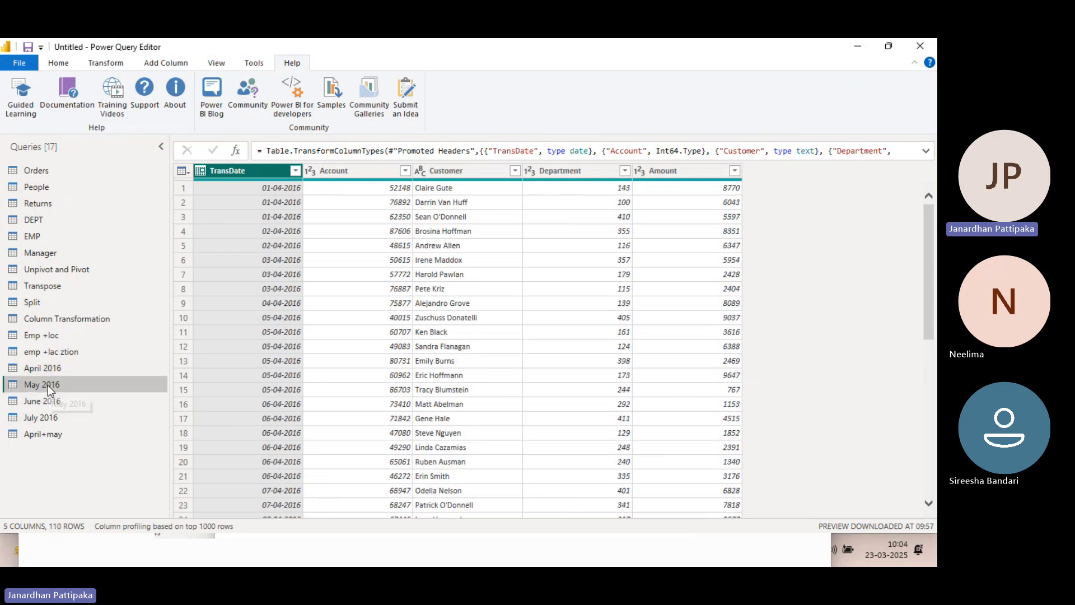
left_click(45, 432)
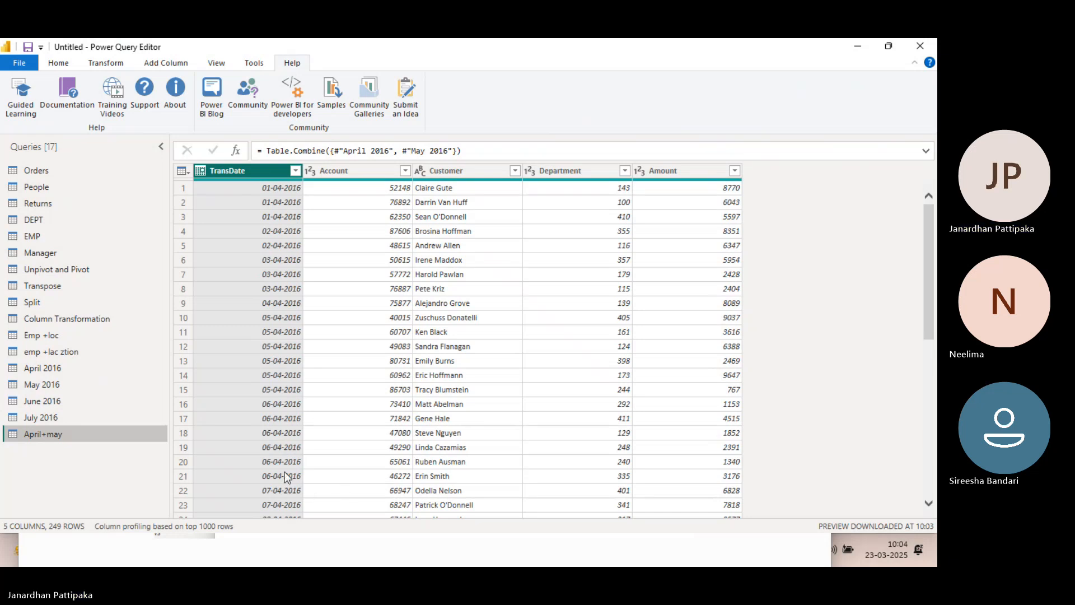
left_click(66, 371)
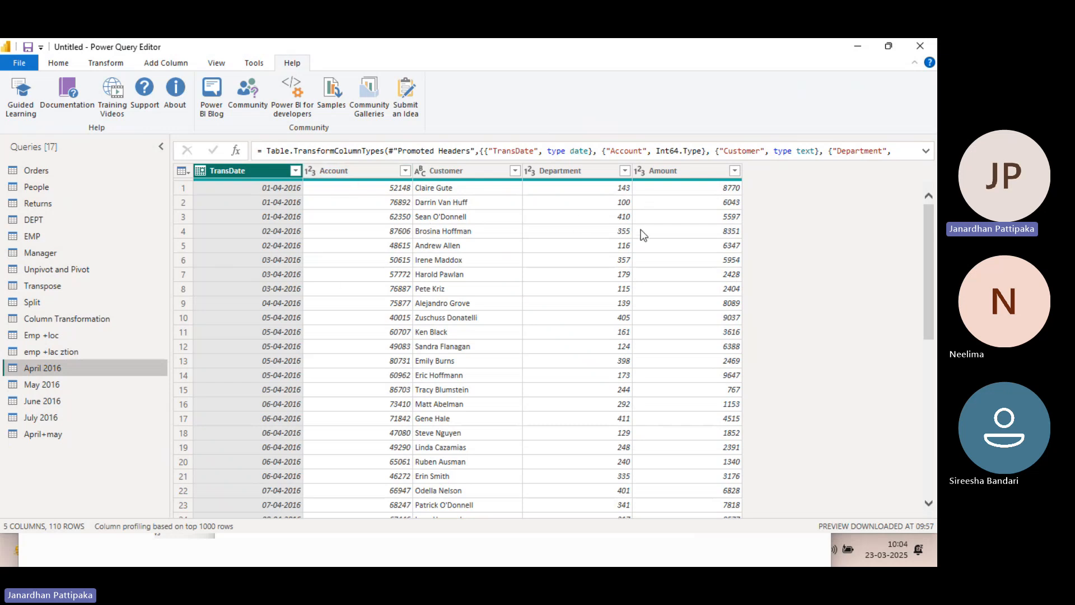
left_click(48, 386)
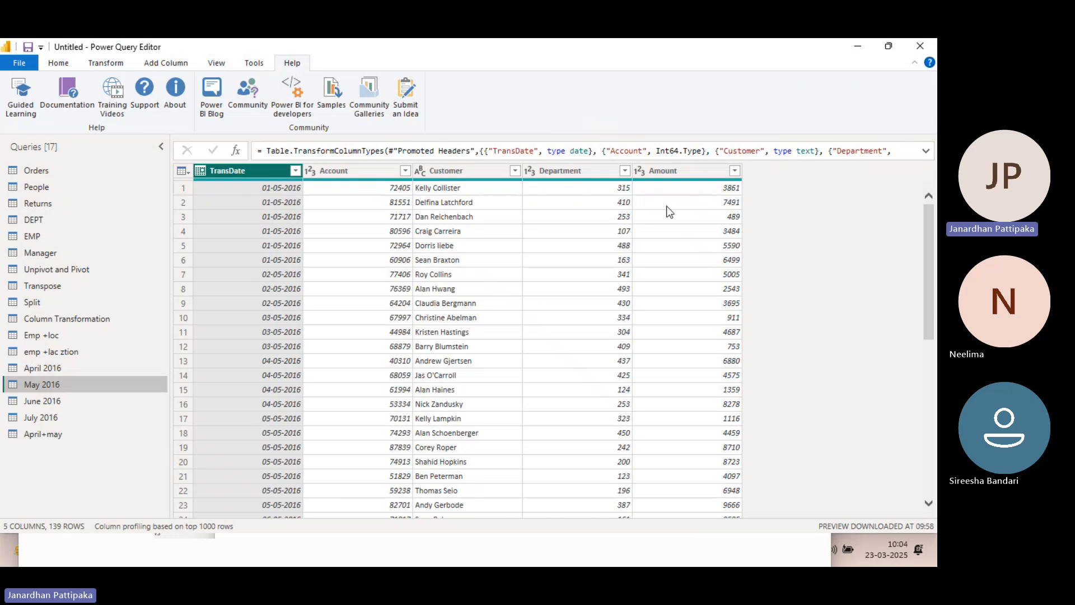
left_click(77, 373)
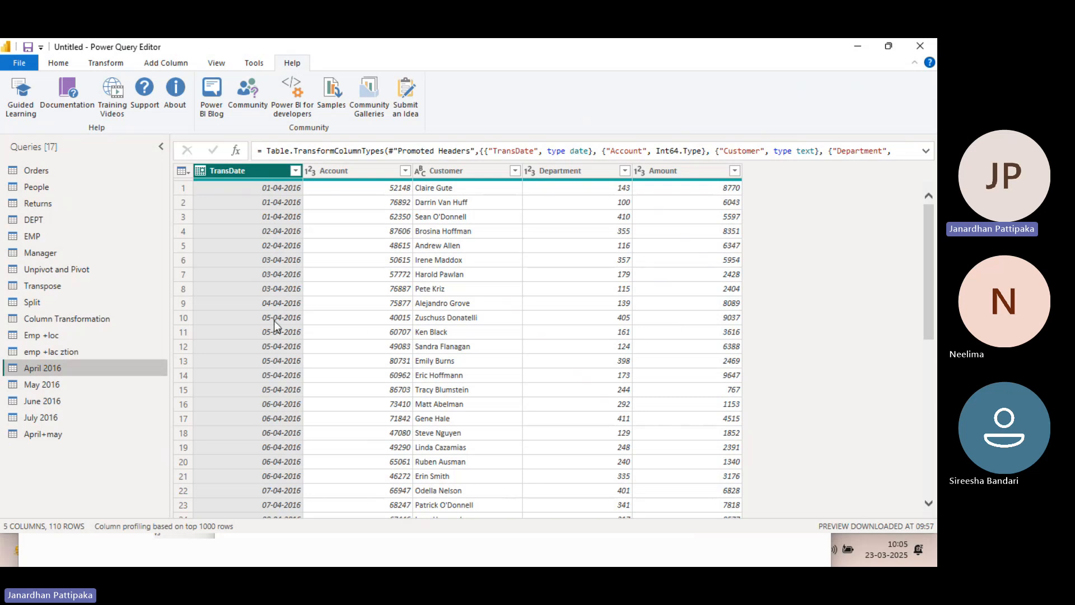
left_click(33, 388)
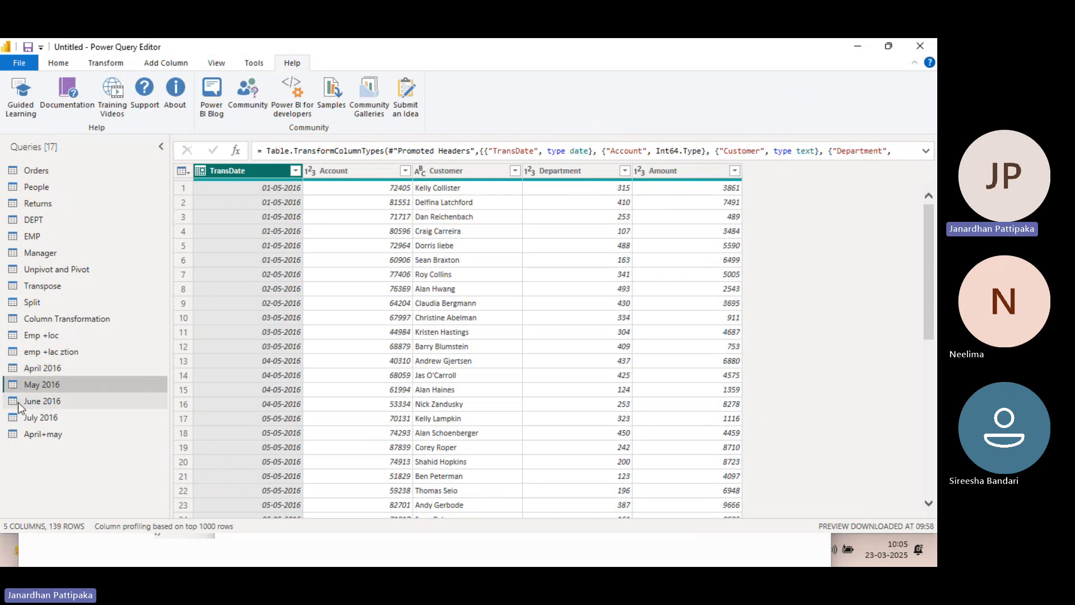
left_click(47, 367)
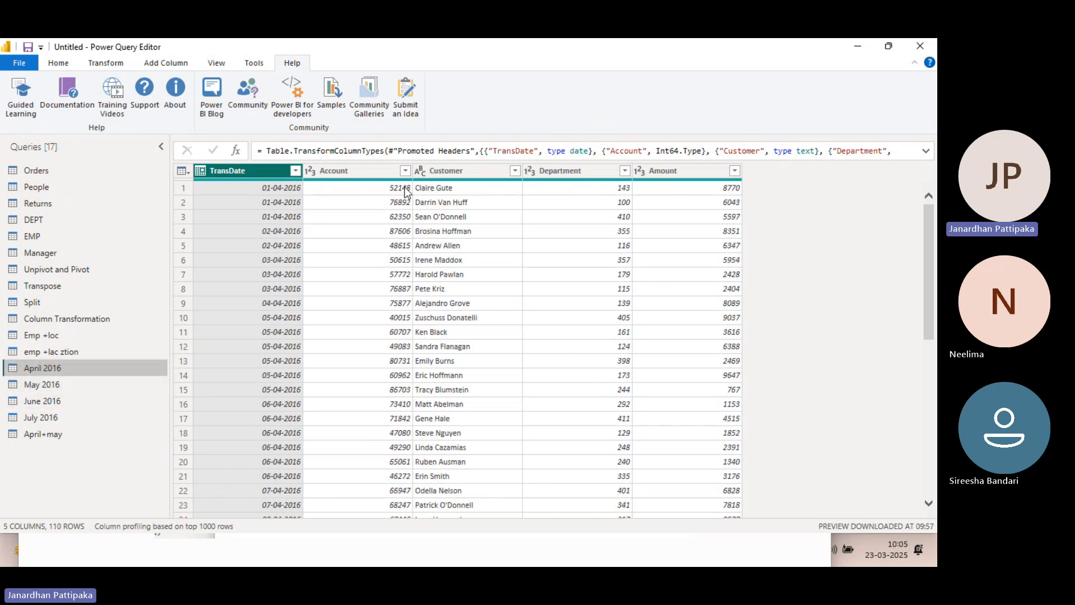
left_click(48, 384)
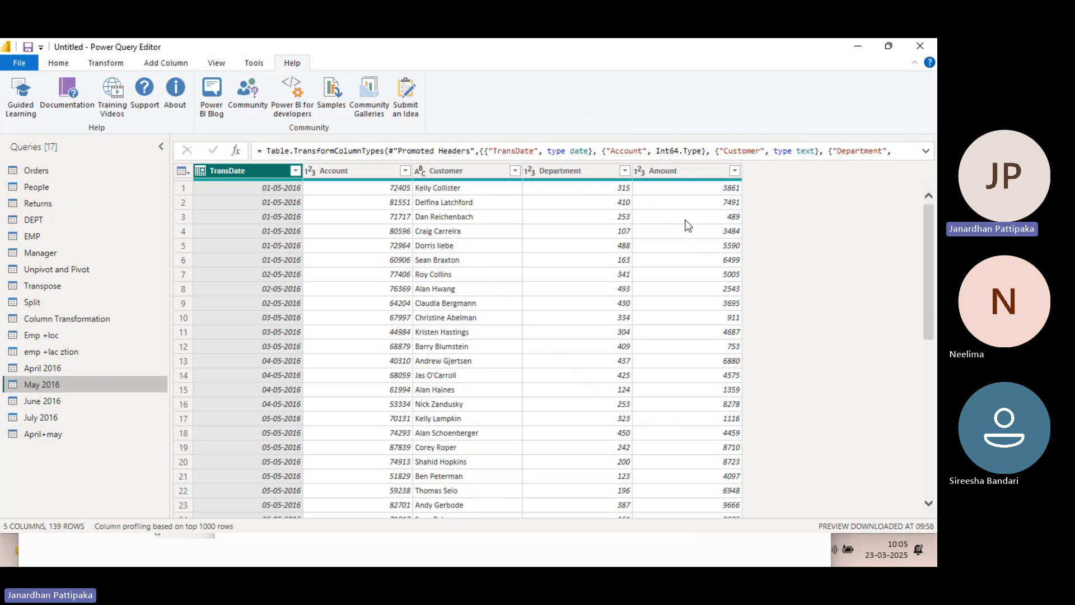
Check the data types of the TransDate, Account and Customer columns in the April 2016 and May 2016 queries
left_click(56, 367)
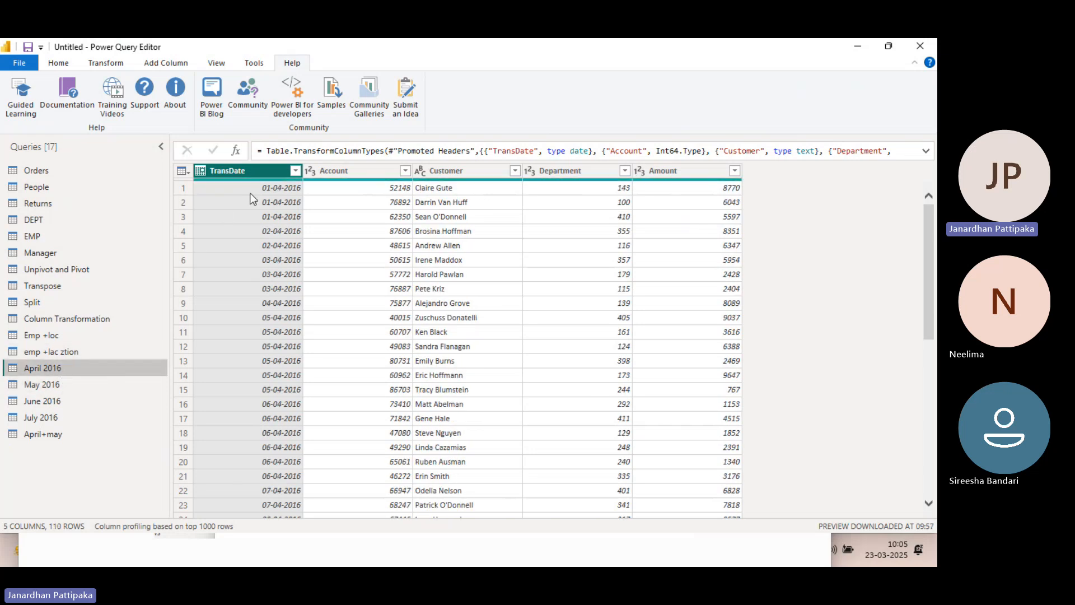
left_click(59, 64)
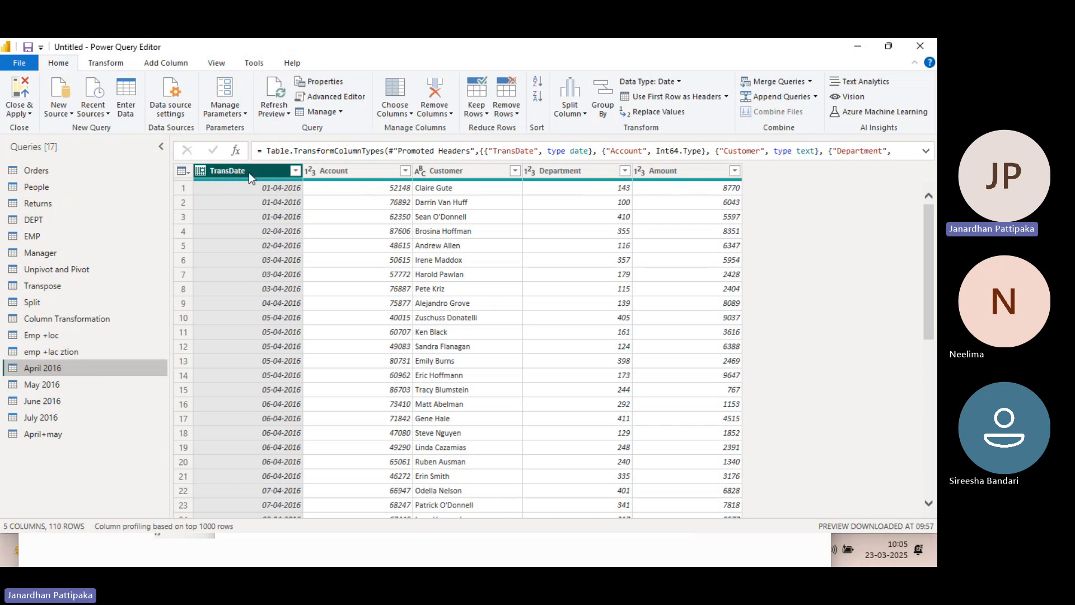
left_click(111, 62)
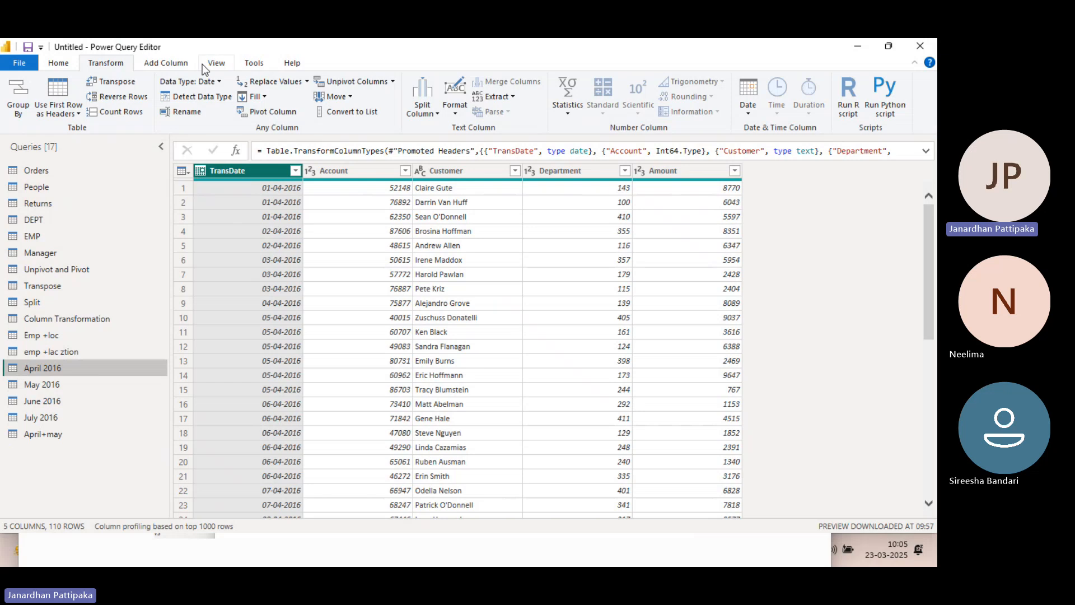
left_click(348, 173)
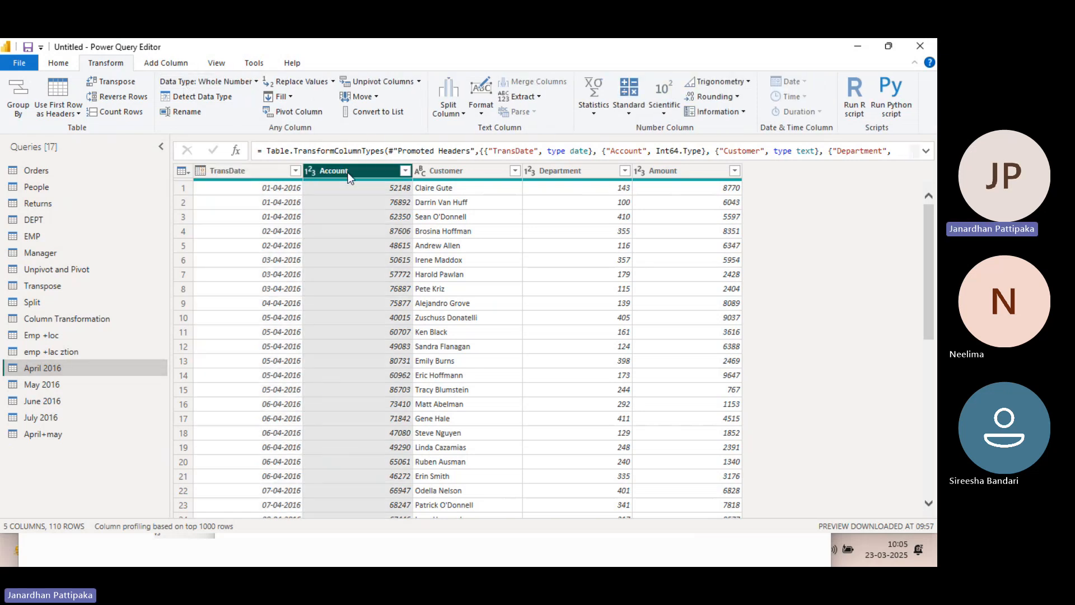
left_click(468, 170)
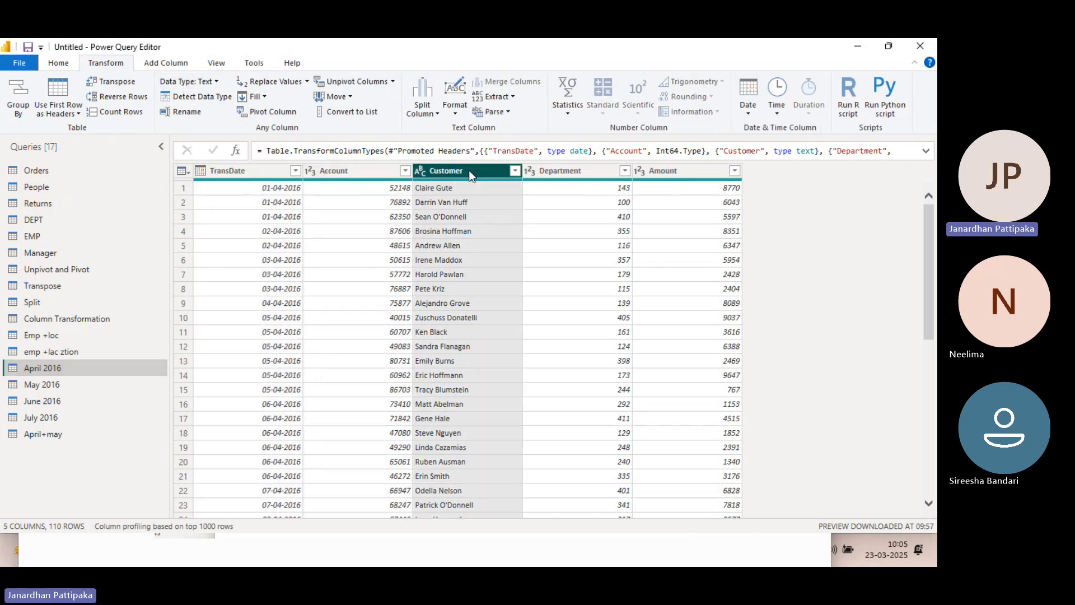
left_click(58, 382)
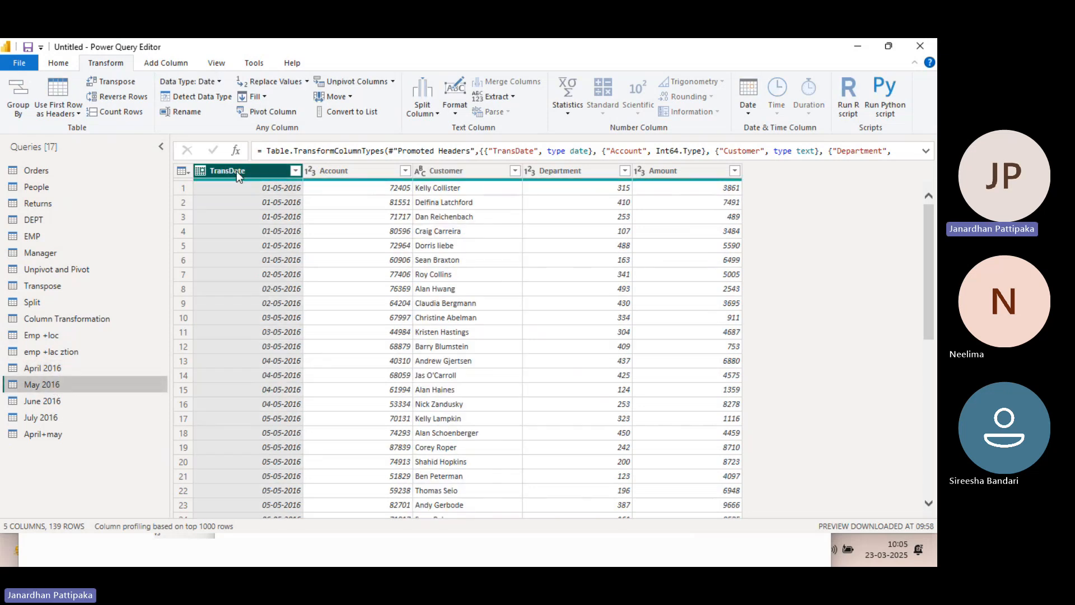
left_click(347, 169)
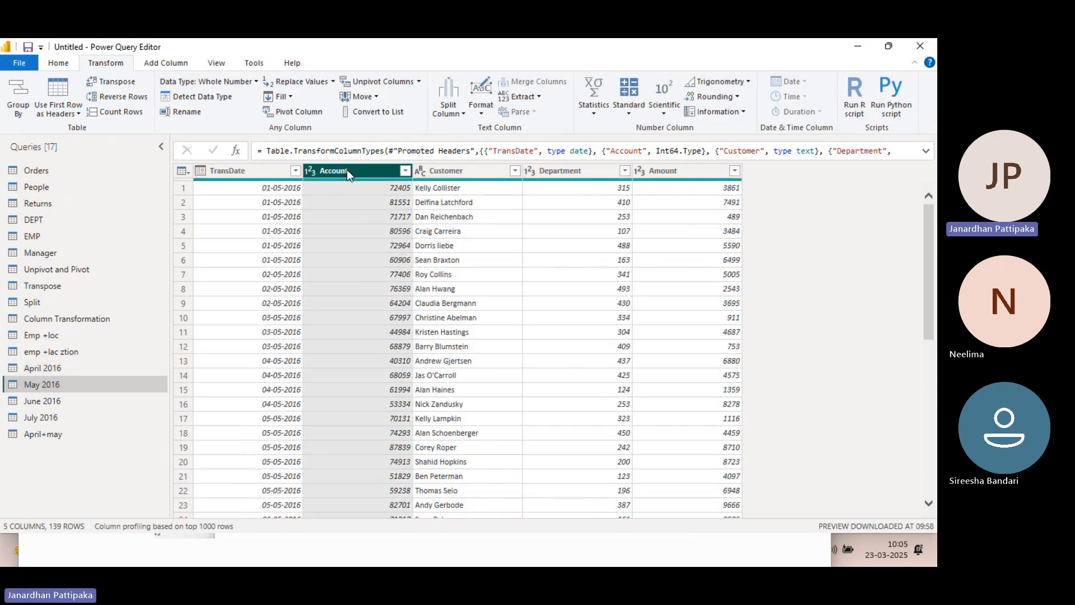
left_click(440, 171)
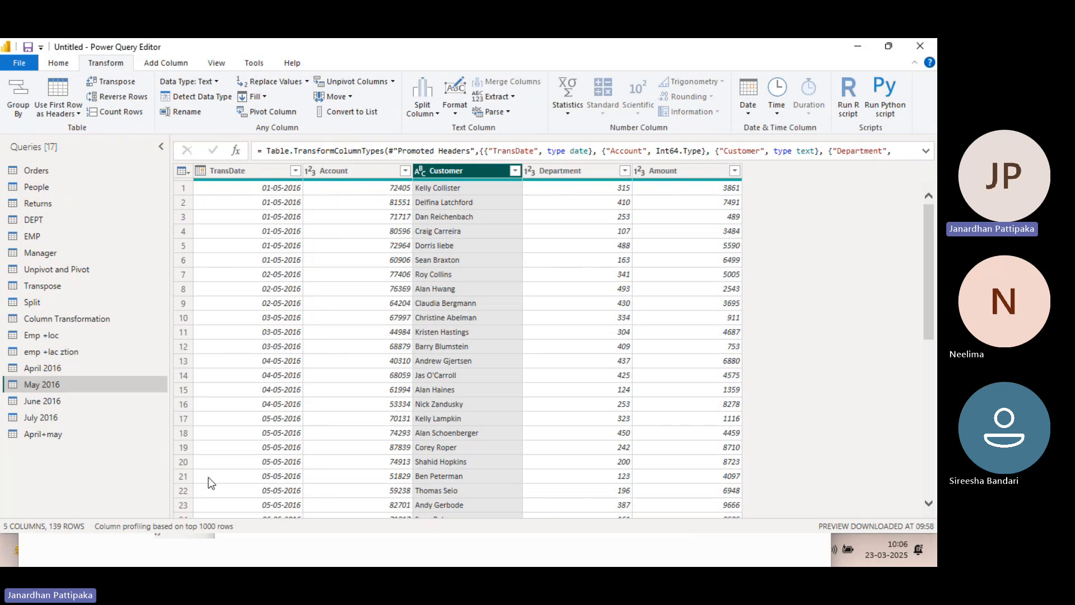
Review the combined rows of the April+may query from the first April entry down to the last May entry
left_click(86, 439)
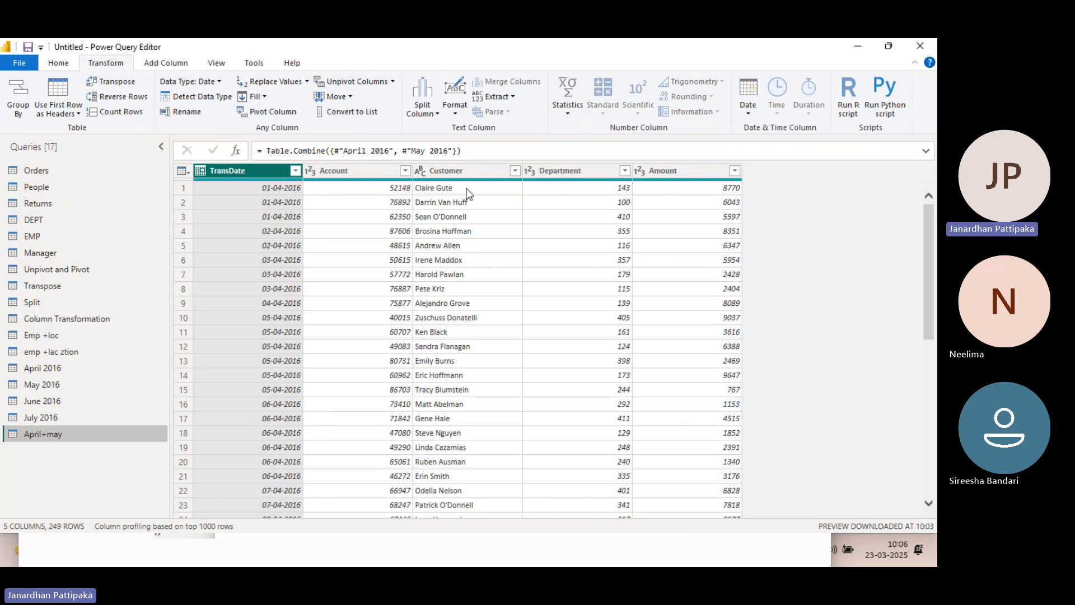
scroll(370, 290, "down", 4)
scroll(370, 290, "down", 20)
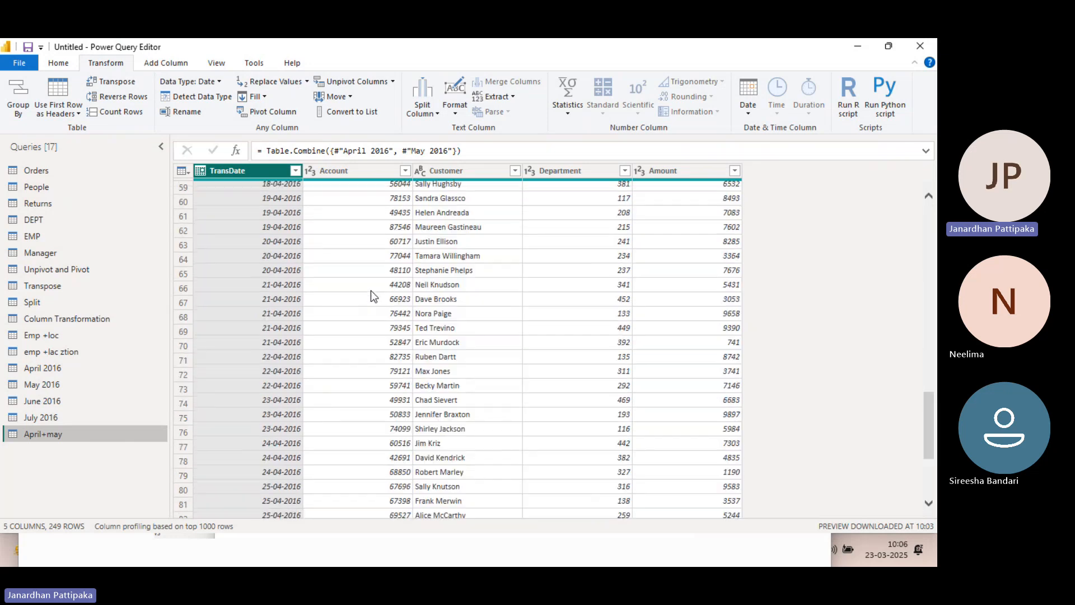
scroll(435, 278, "down", 20)
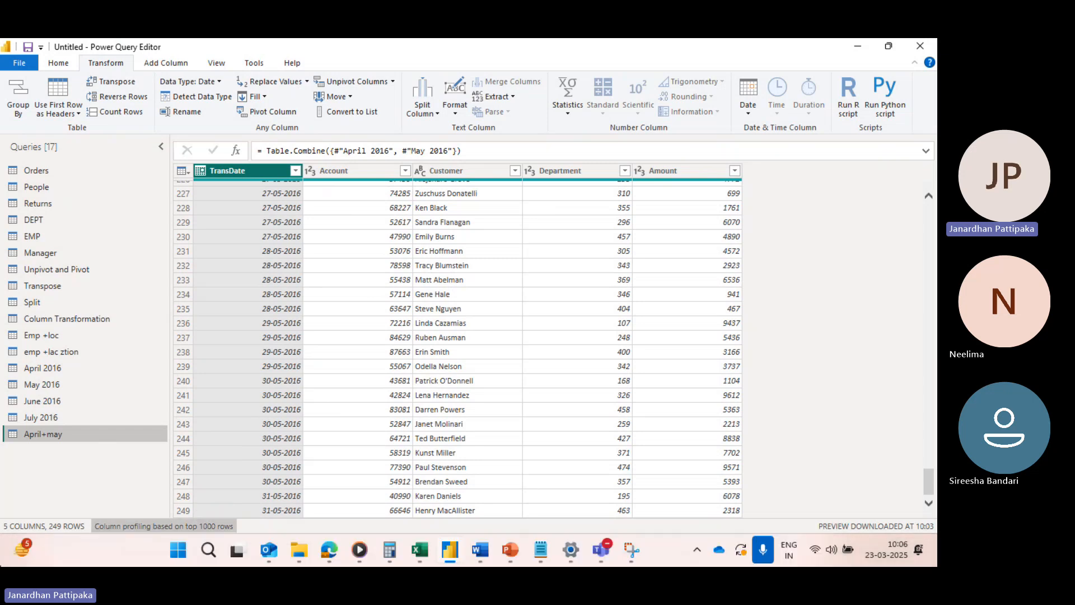
Start an Append Queries as New from April 2016, using the option for three or more tables
left_click(39, 368)
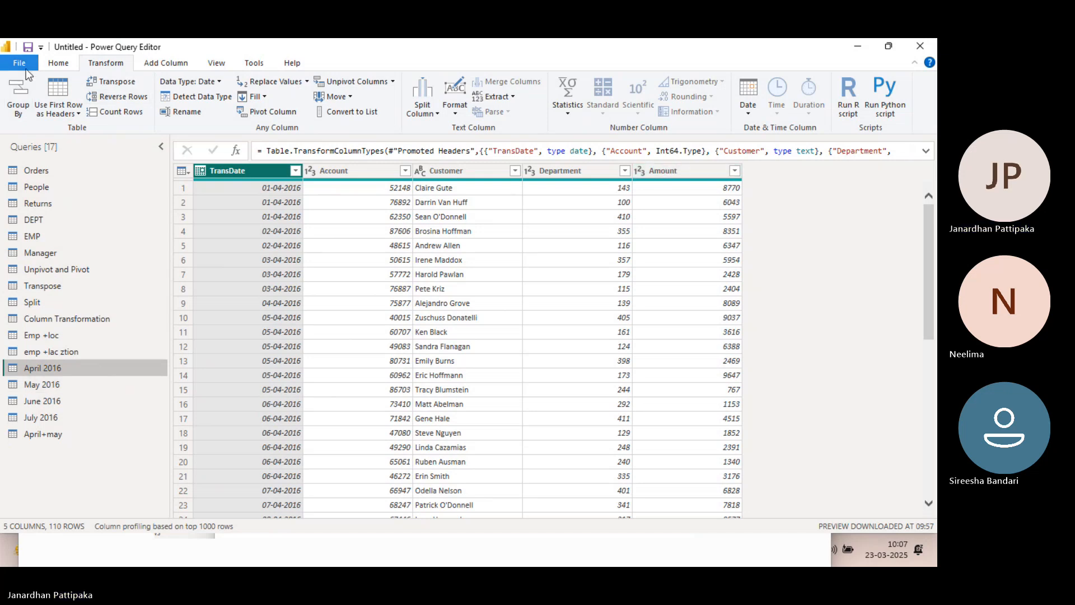
left_click(55, 68)
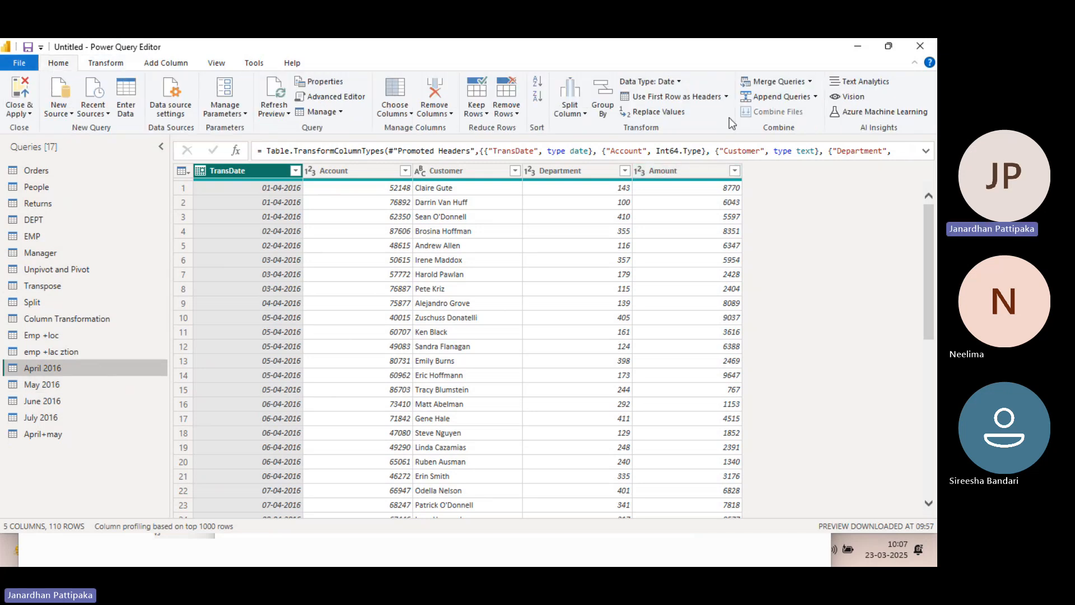
left_click(817, 97)
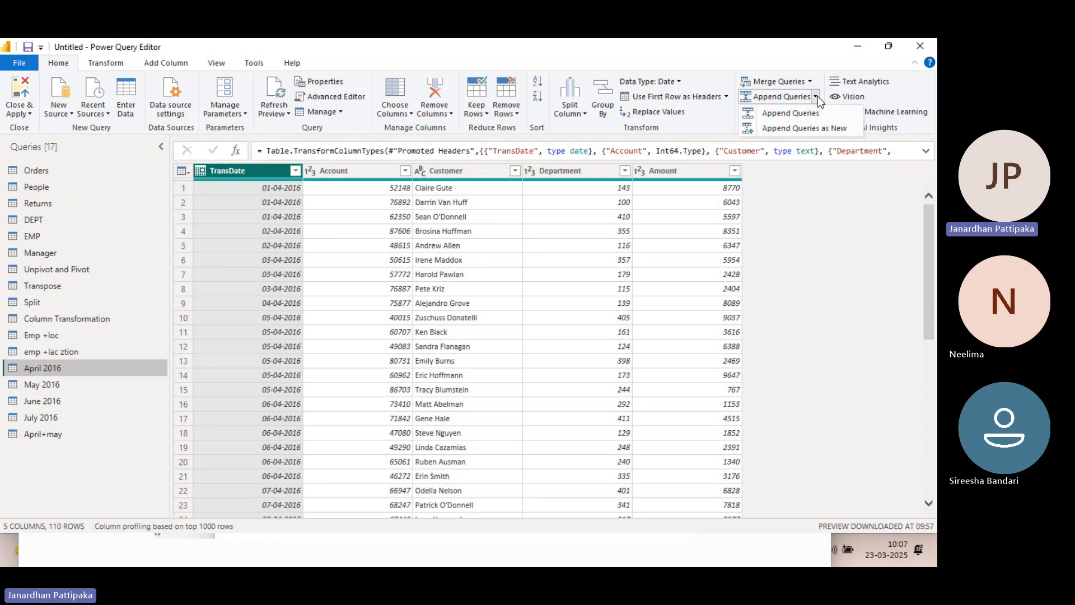
left_click(798, 134)
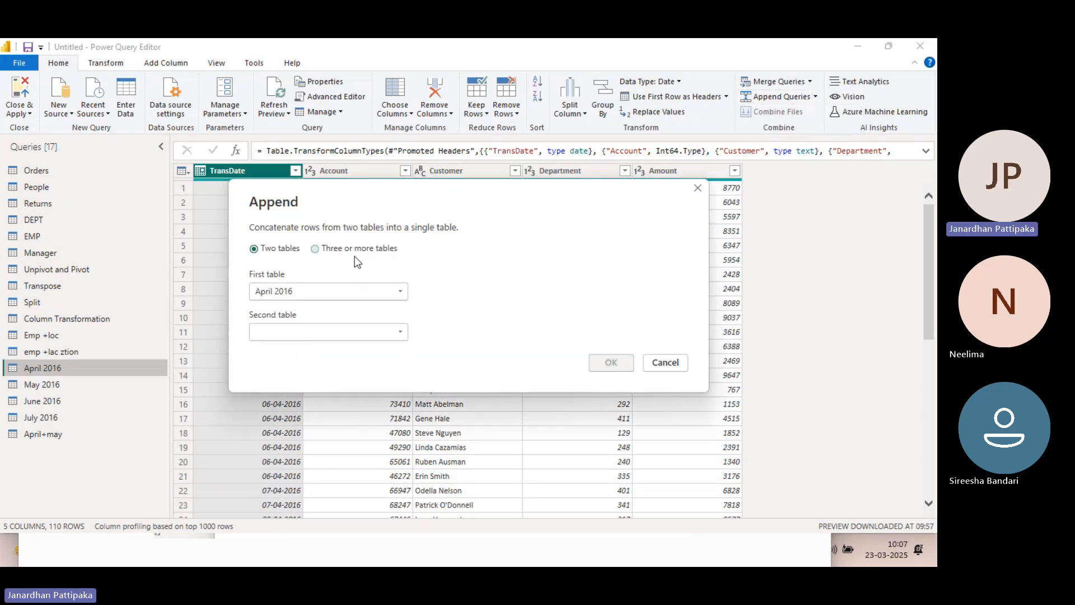
left_click(315, 248)
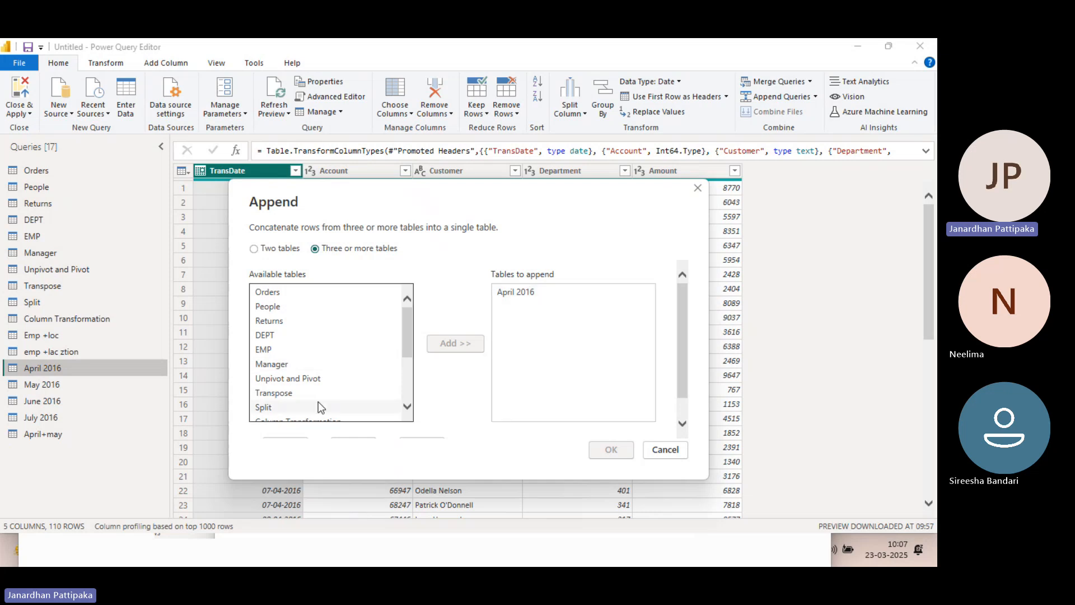
Add May 2016, June 2016 and July 2016 to the tables to append and create the combined query
scroll(318, 401, "down", 5)
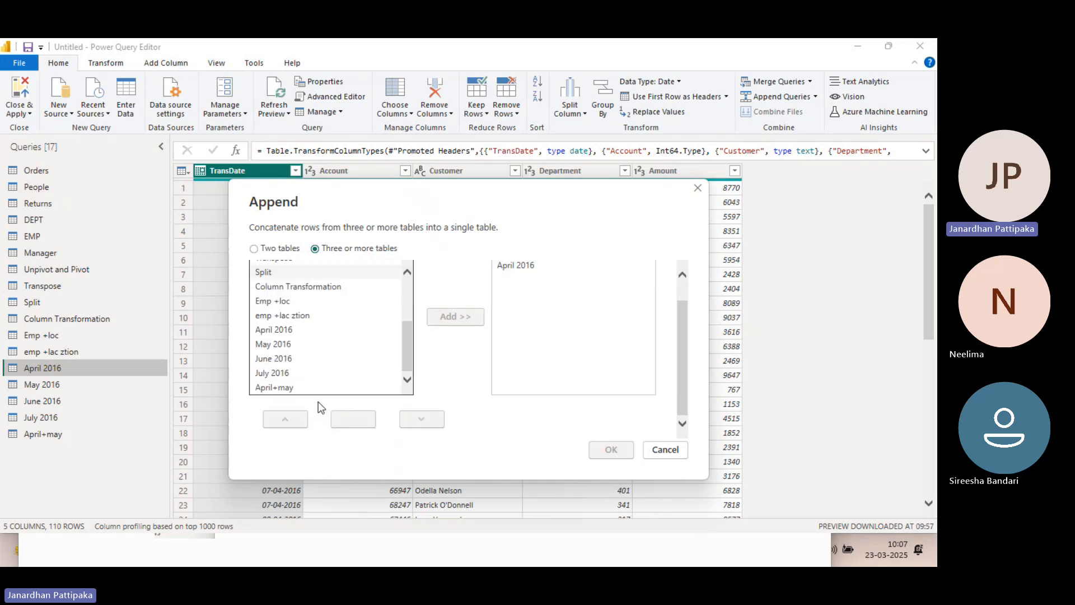
left_click(282, 345)
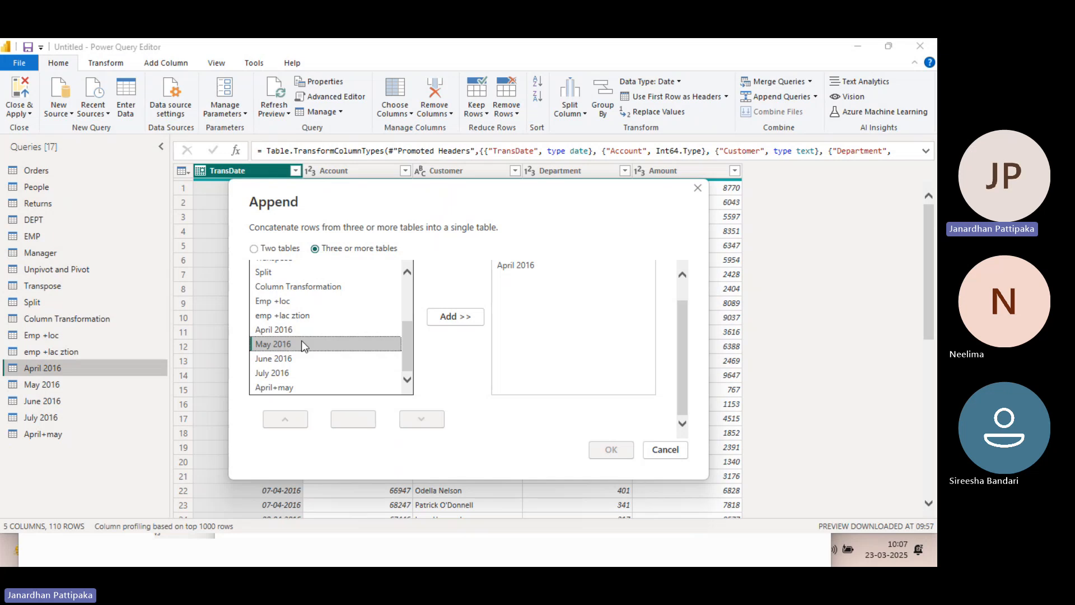
left_click(469, 318)
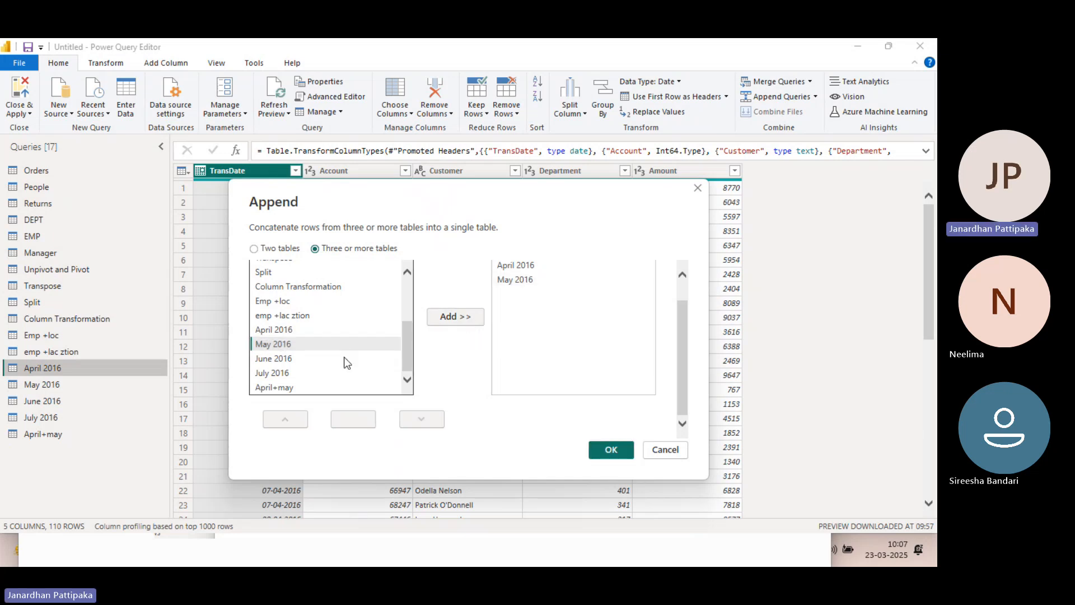
left_click(274, 360)
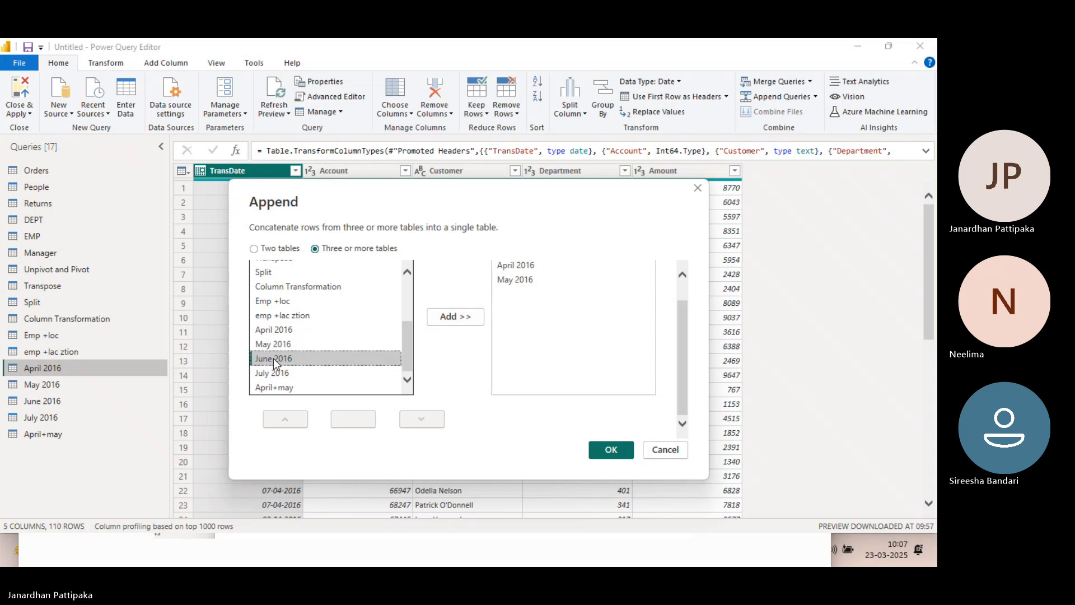
left_click(447, 317)
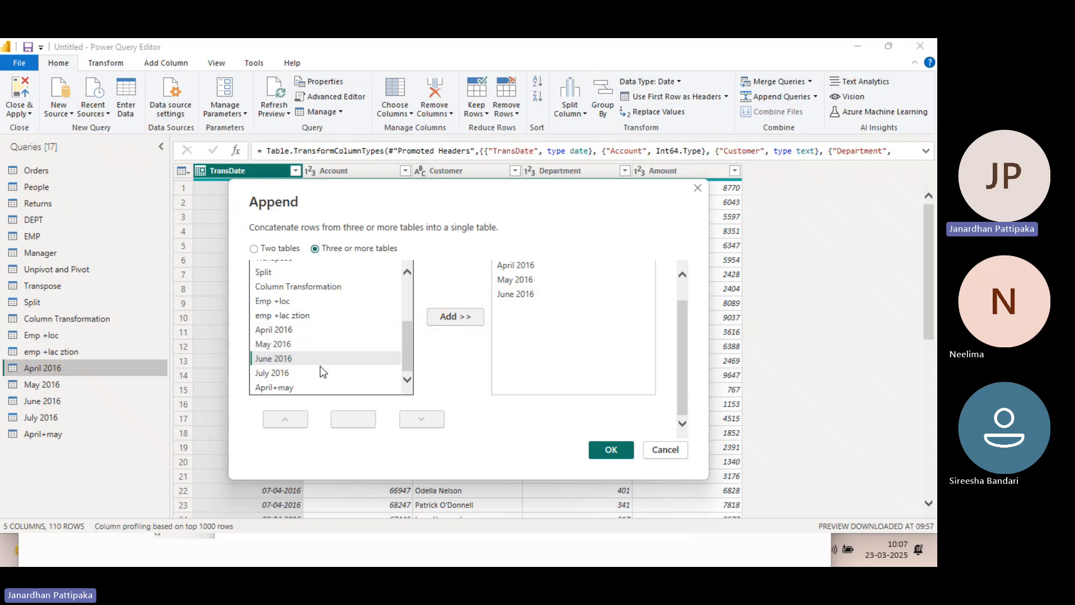
left_click(273, 374)
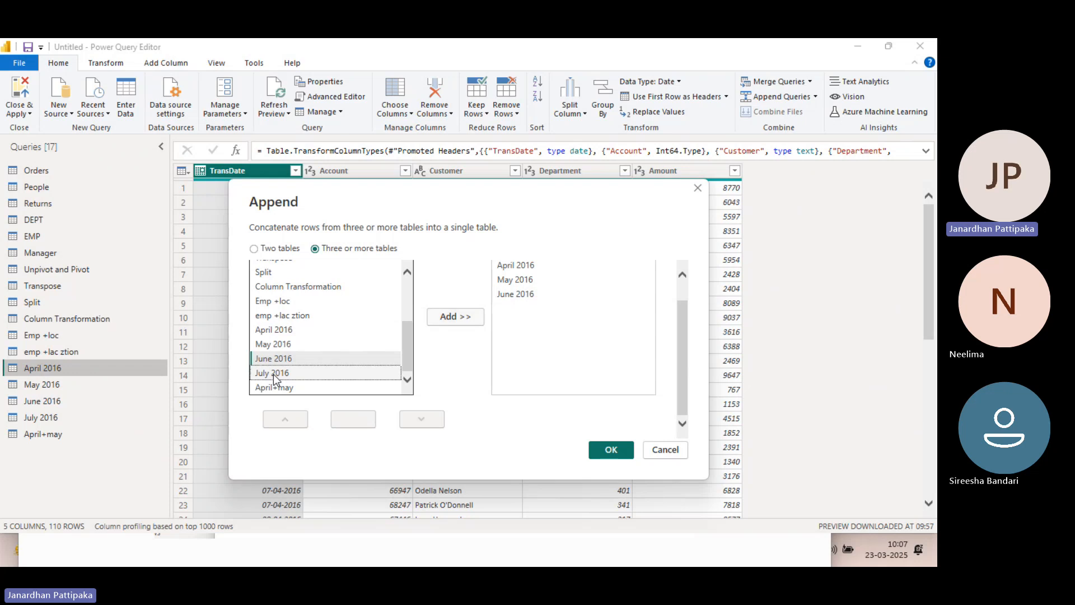
left_click(445, 318)
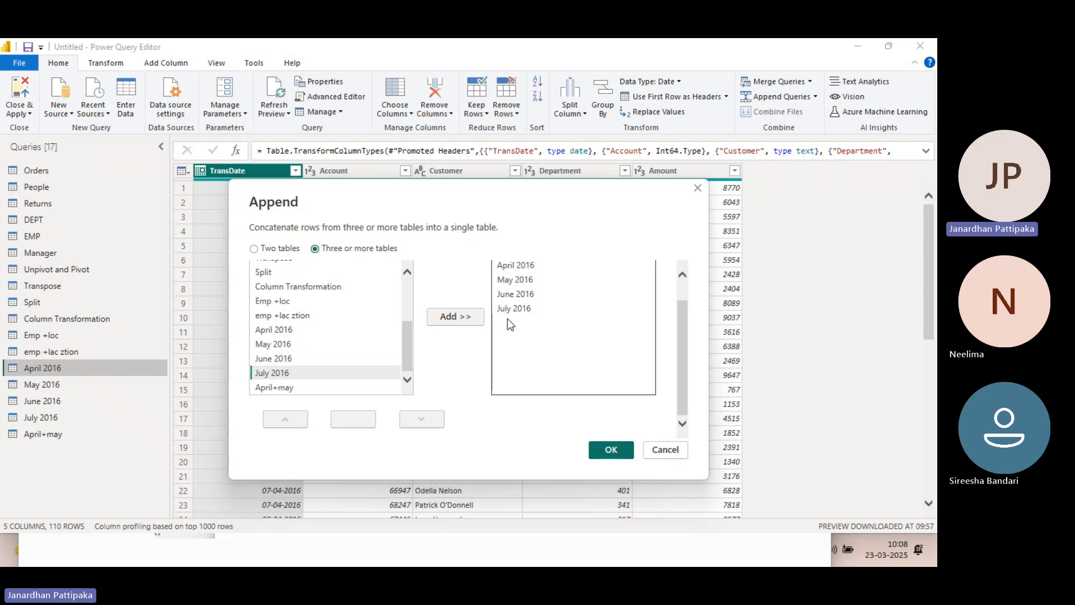
left_click(610, 449)
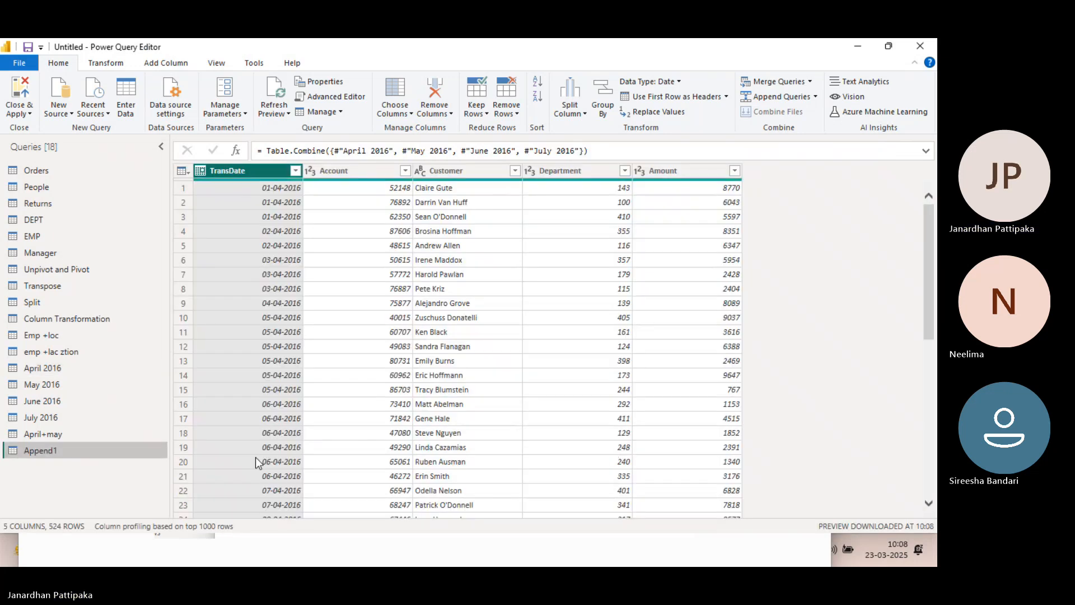
Rename the newly appended four-month query to April+My+June+July
double_click(55, 451)
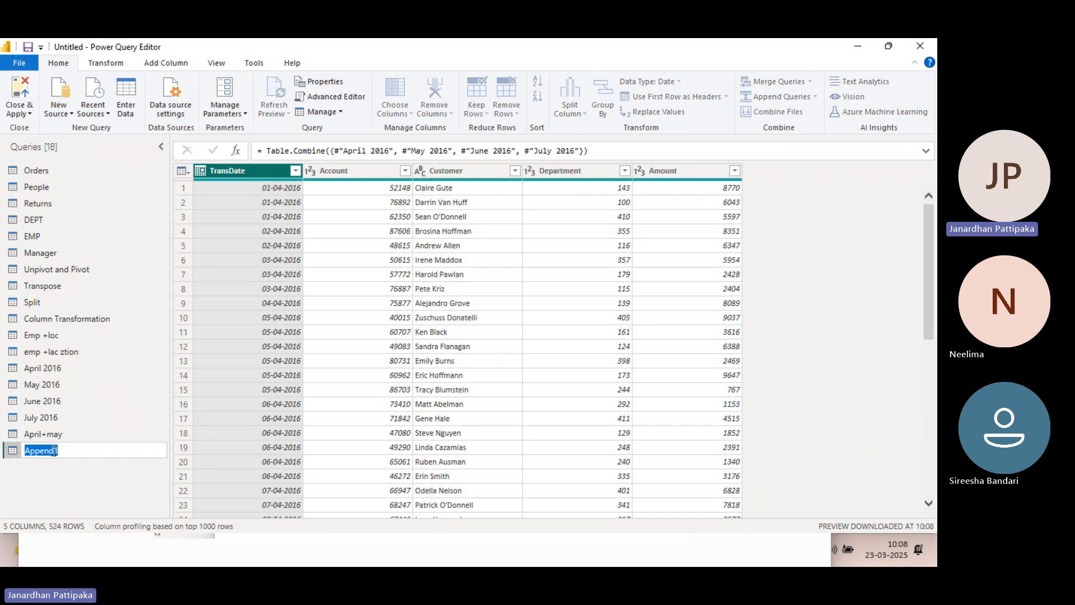
type("April+My+June+JUly")
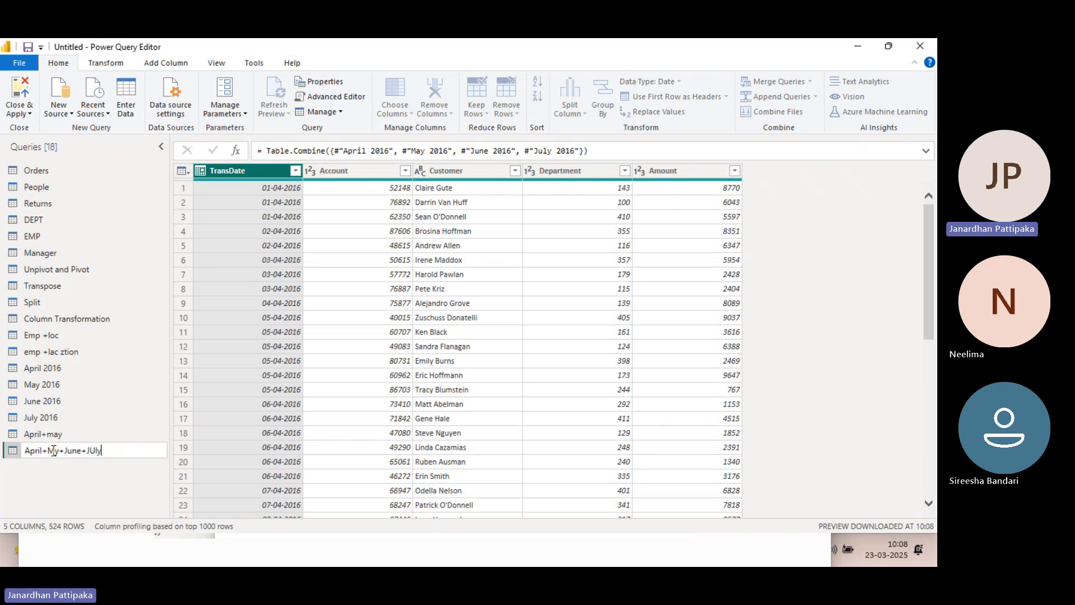
key("BackSpace")
key("BackSpace")
key("BackSpace")
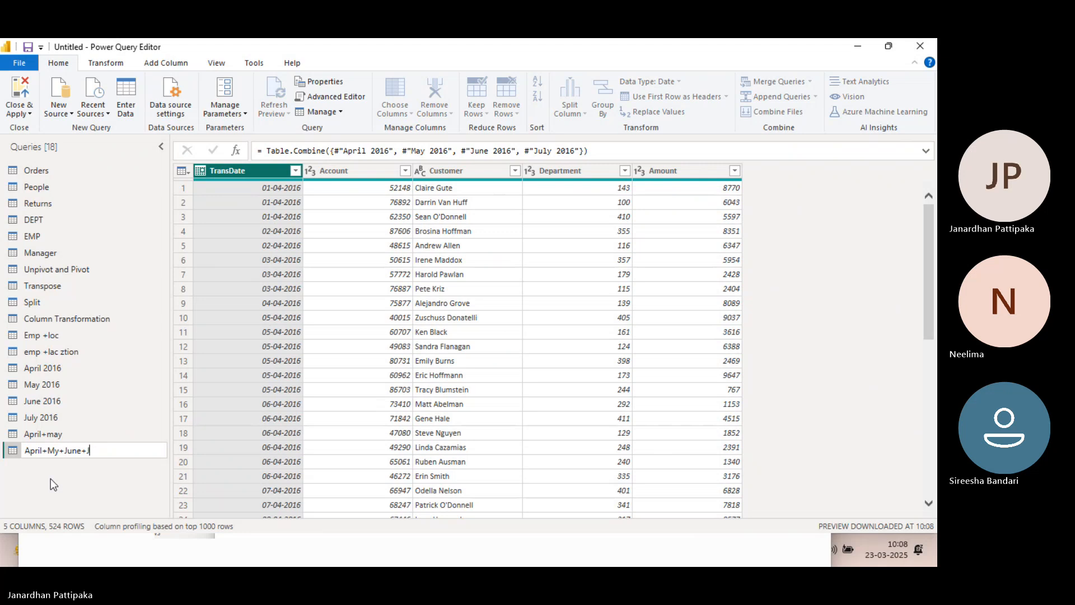
type("uly")
key("Return")
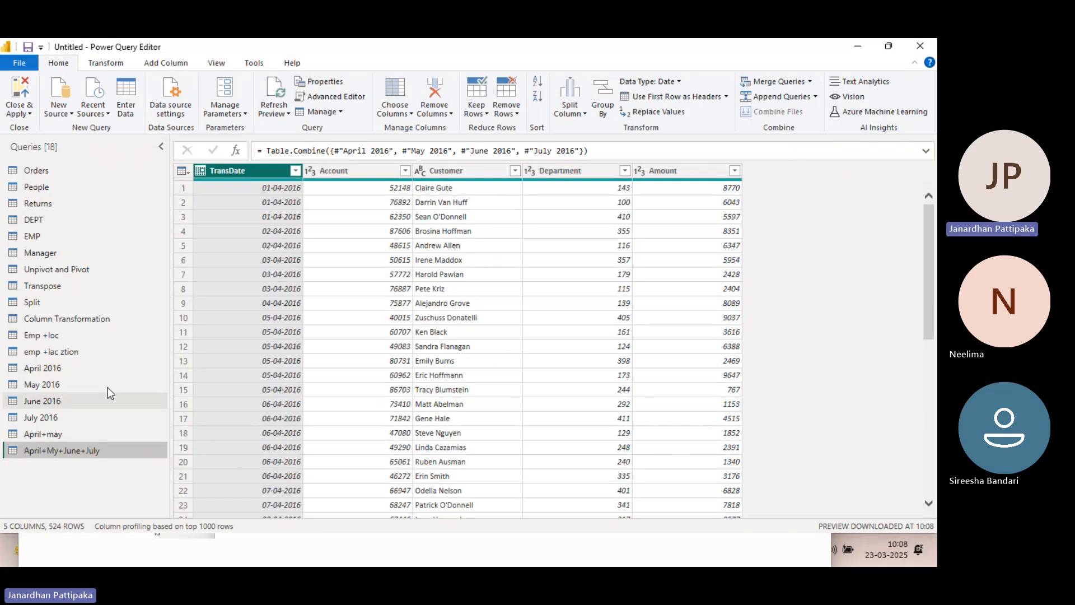
Check the row counts of the April 2016, May 2016, June 2016 and July 2016 queries one after another
left_click(35, 368)
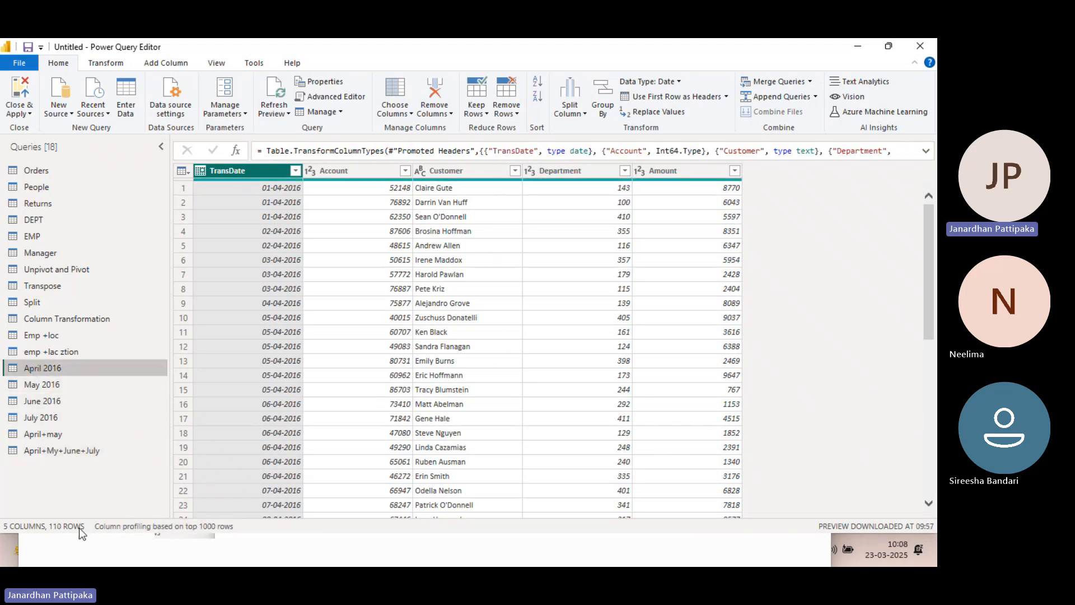
left_click(57, 386)
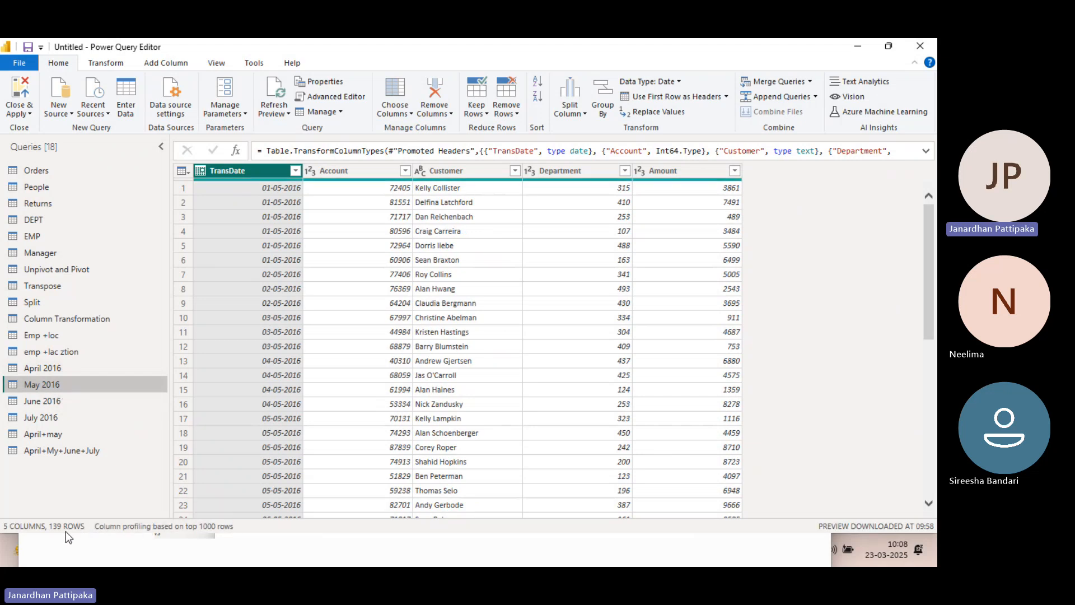
left_click(47, 402)
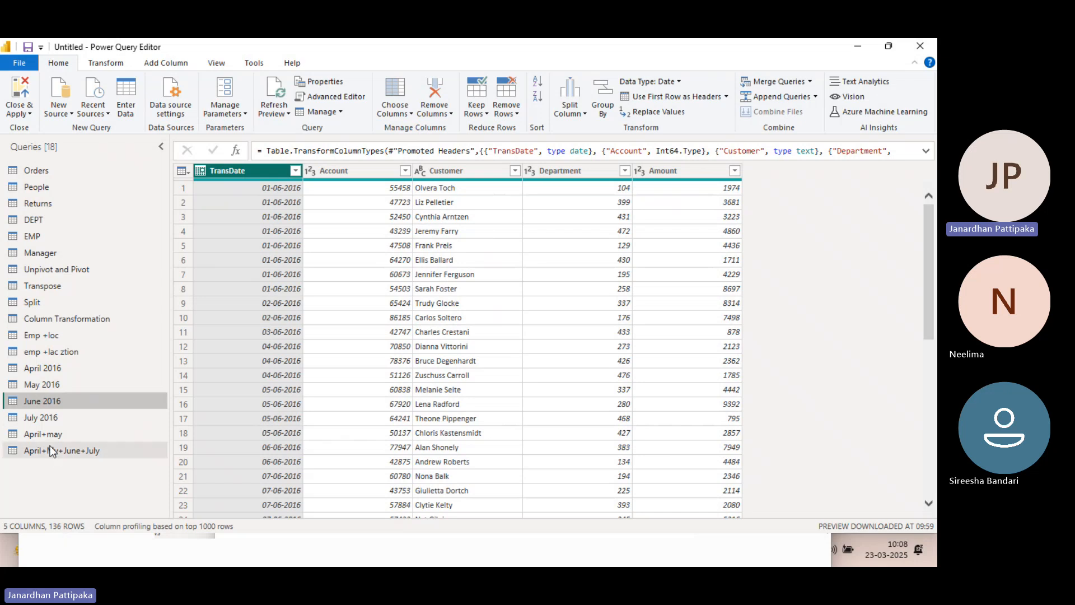
left_click(46, 420)
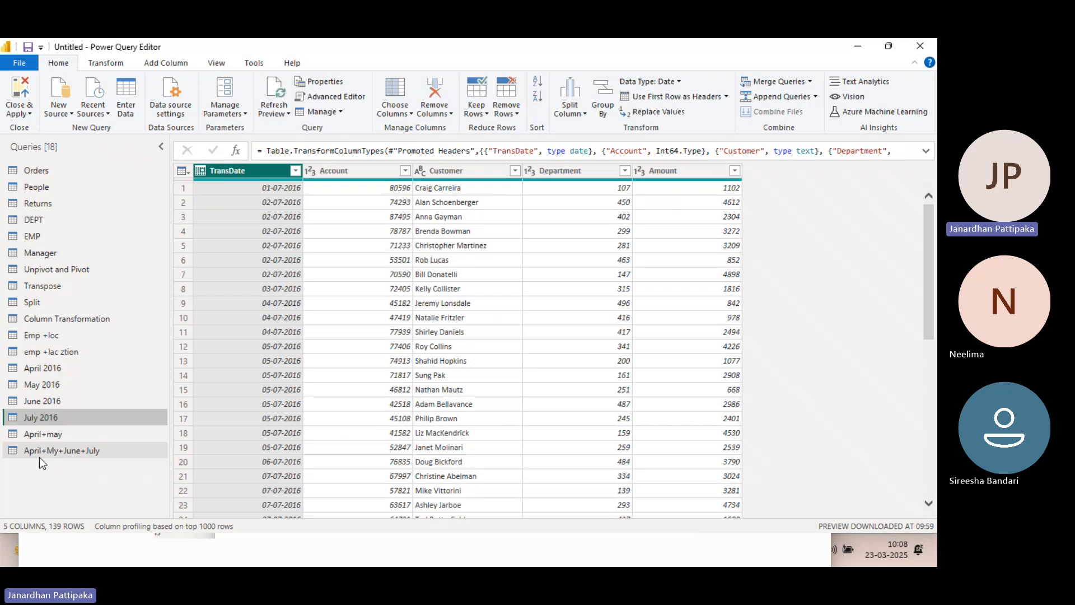
Review the combined rows of the April+My+June+July query from the first April entry down to the last July entry
left_click(112, 451)
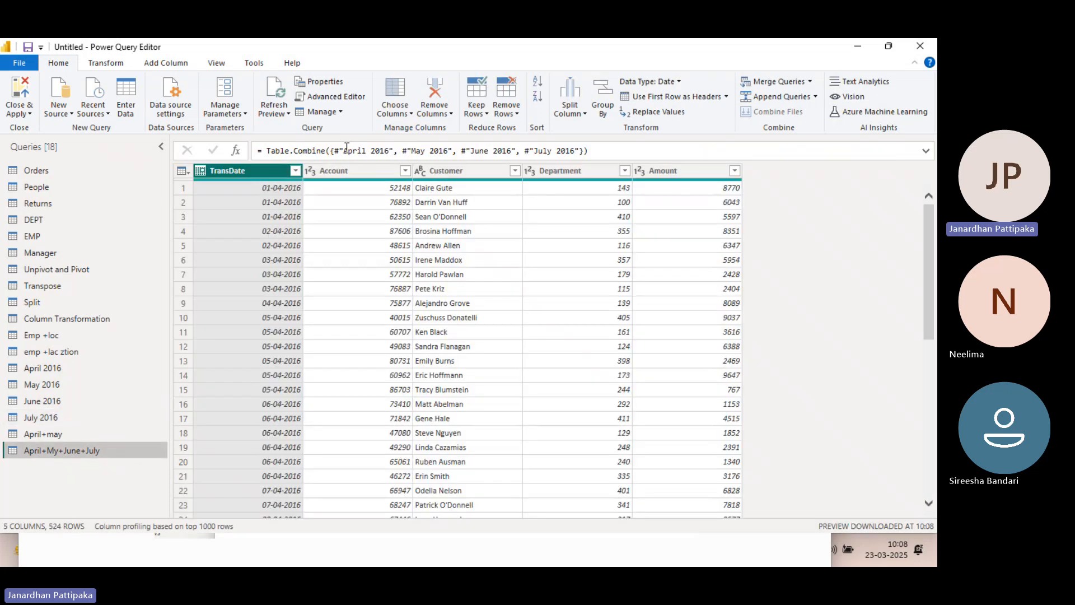
scroll(274, 202, "down", 20)
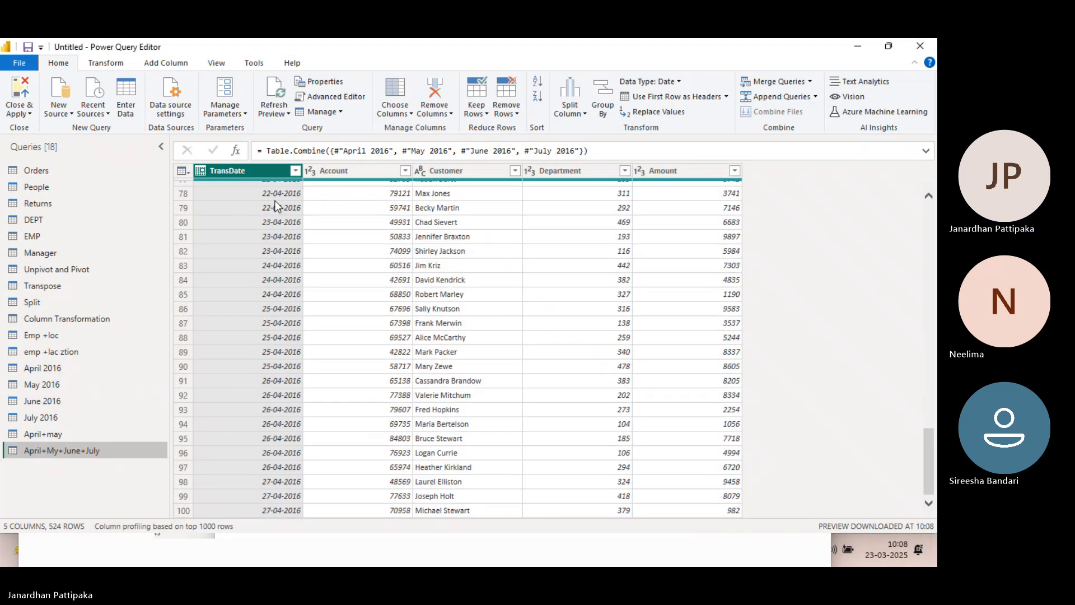
scroll(274, 200, "down", 18)
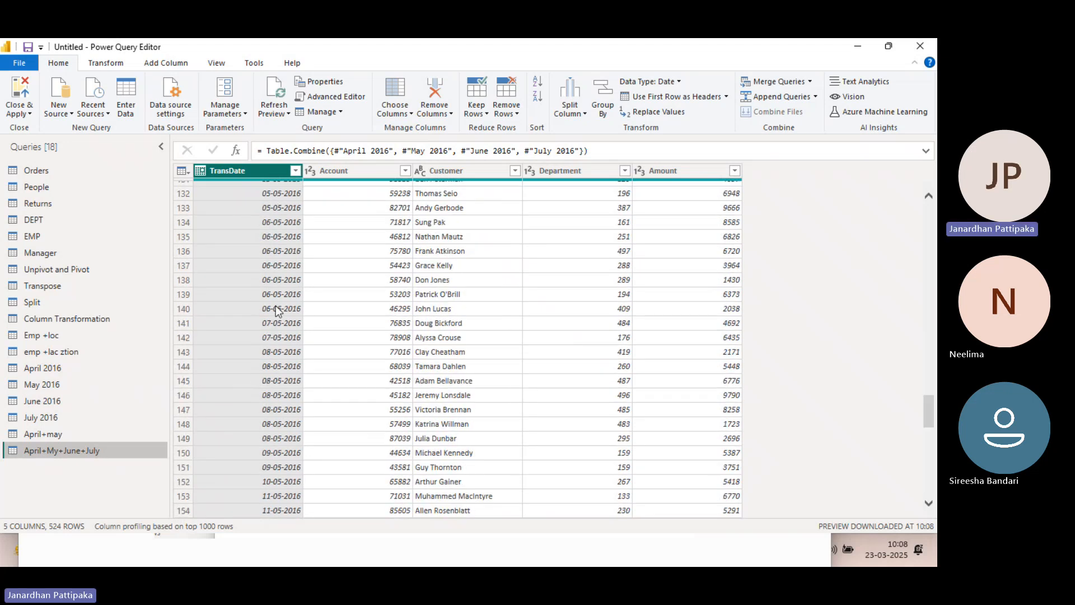
scroll(277, 310, "down", 20)
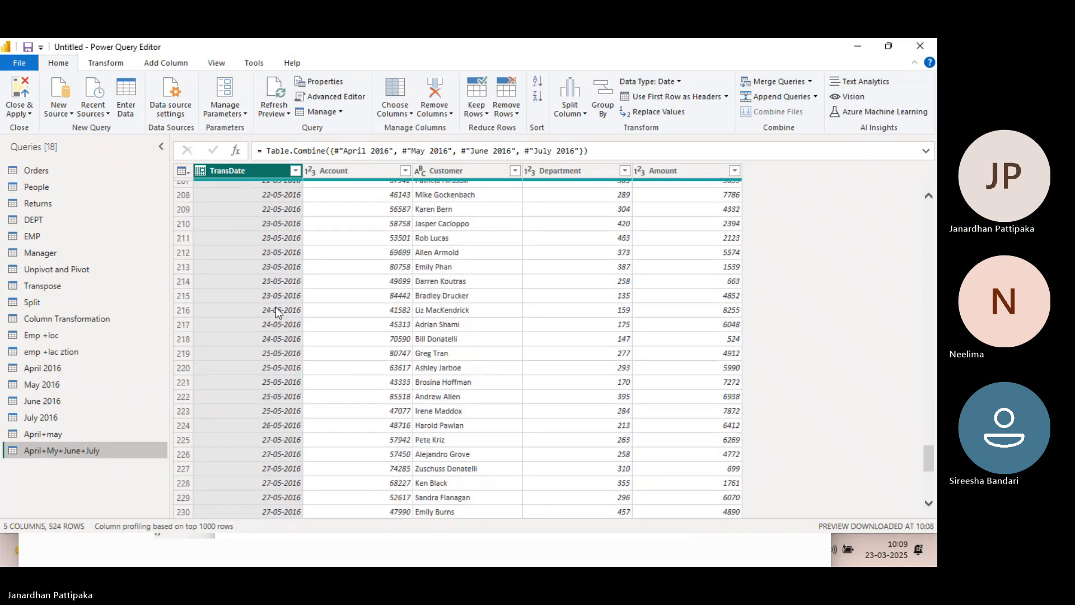
scroll(275, 308, "down", 20)
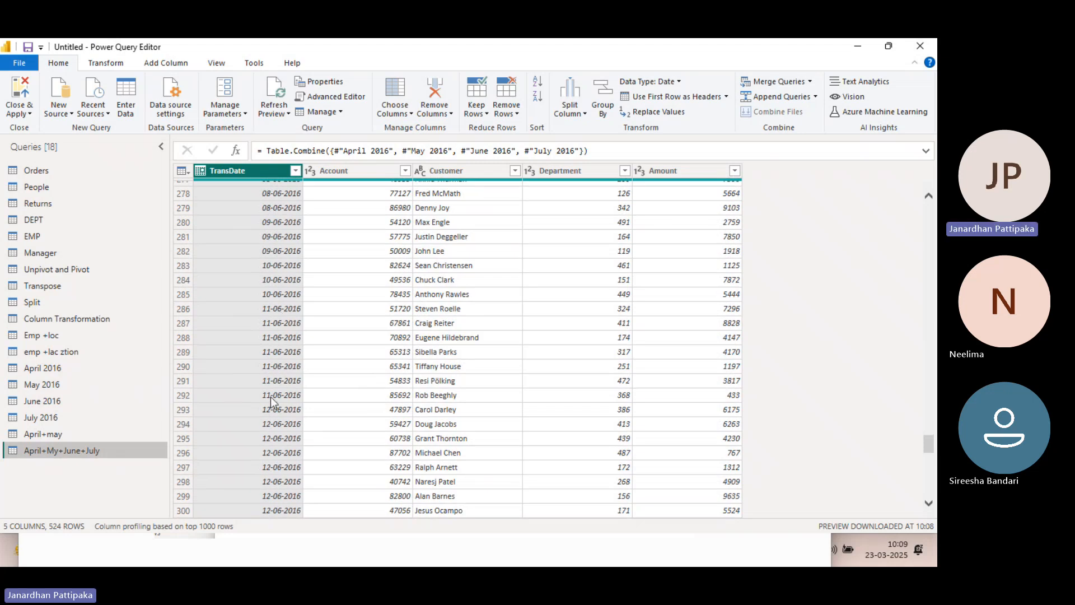
scroll(270, 397, "down", 20)
scroll(270, 396, "down", 14)
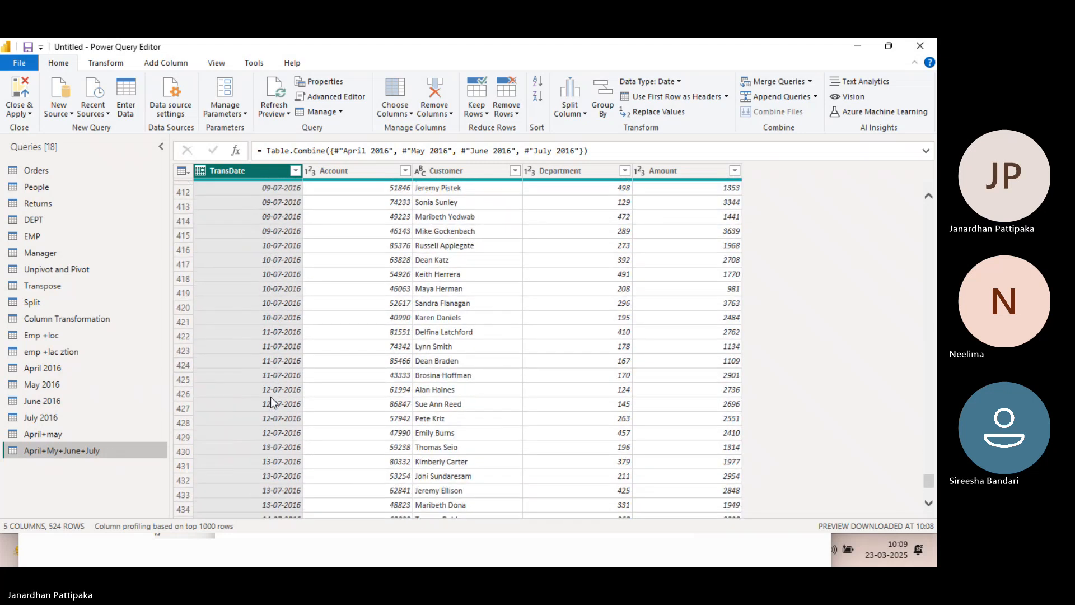
scroll(252, 461, "down", 20)
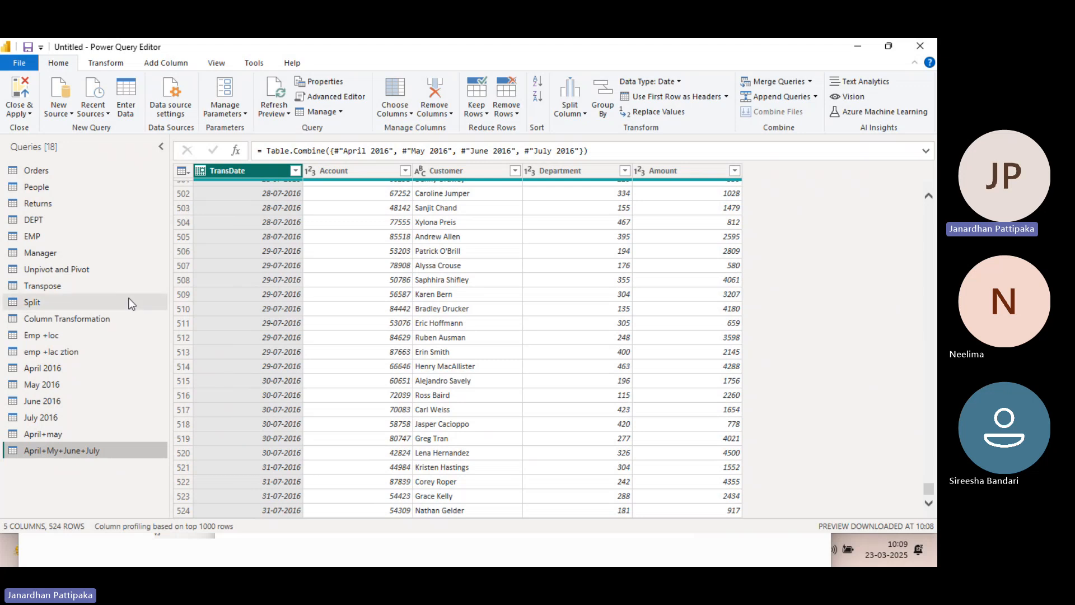
mouse_move(346, 180)
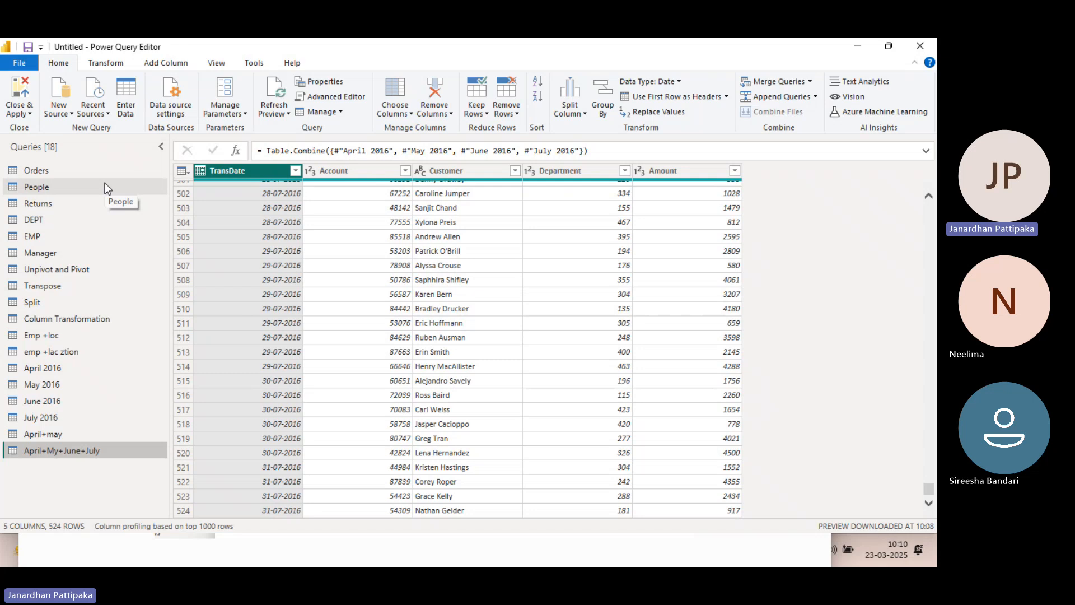
left_click(109, 64)
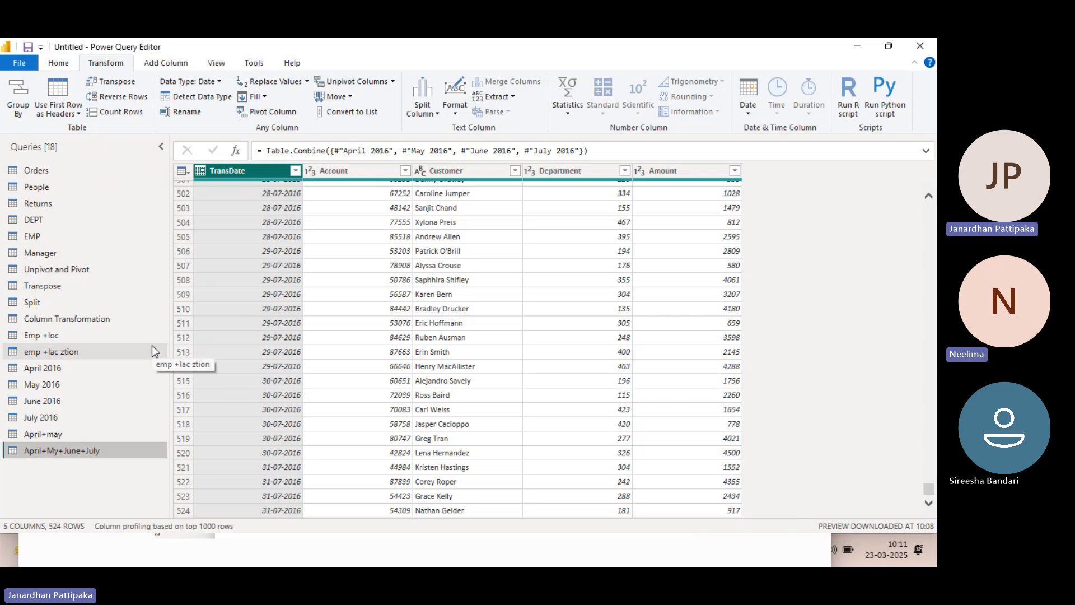
Switch to the Microsoft Teams meeting window and stop the meeting recording
key("alt+Tab")
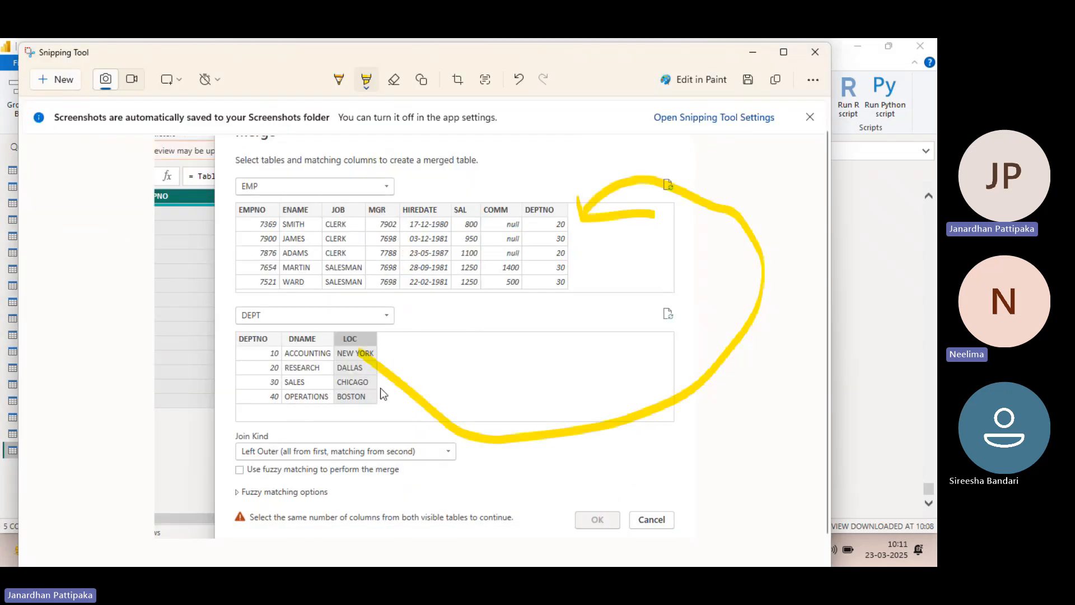
key("alt+Tab")
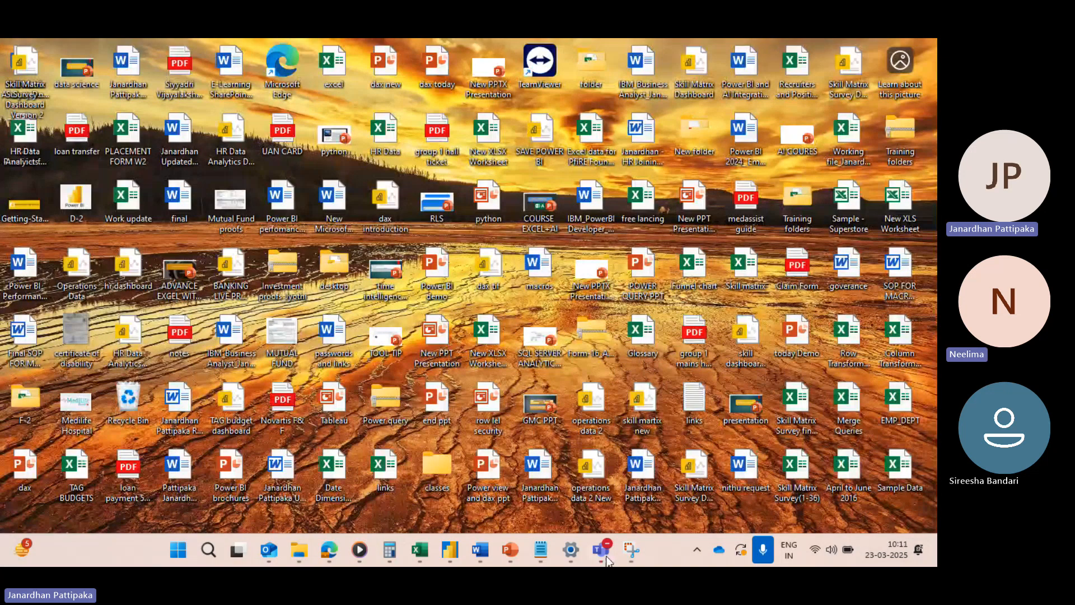
mouse_move(601, 549)
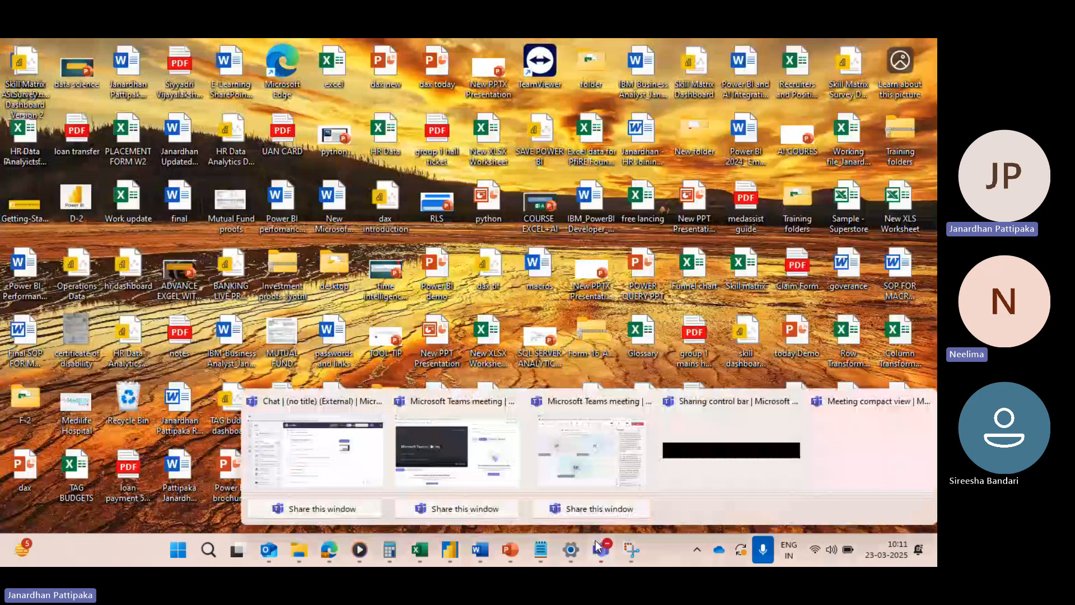
left_click(579, 479)
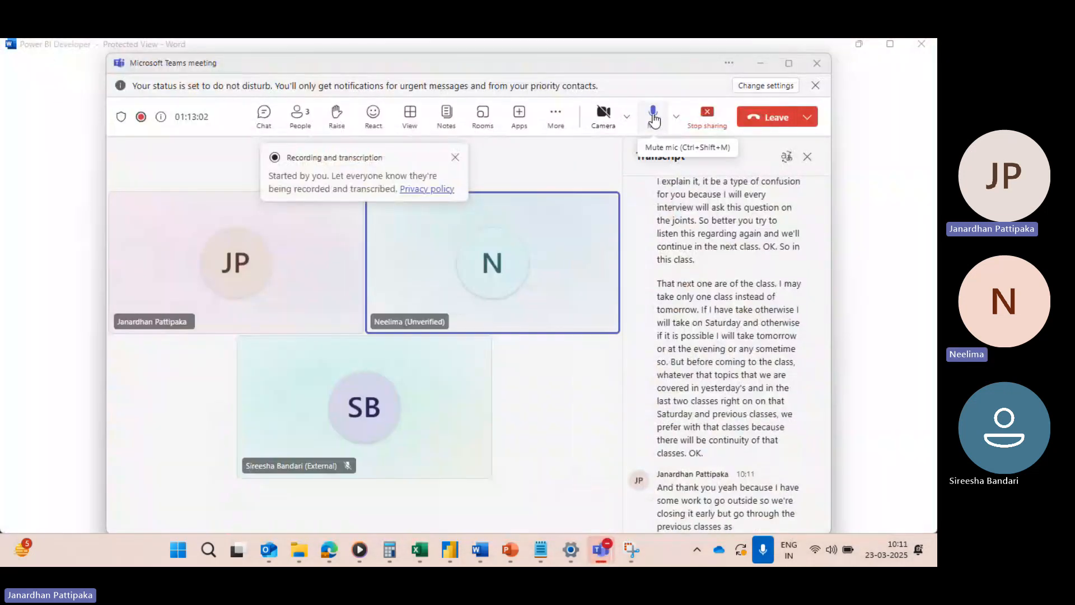
left_click(570, 117)
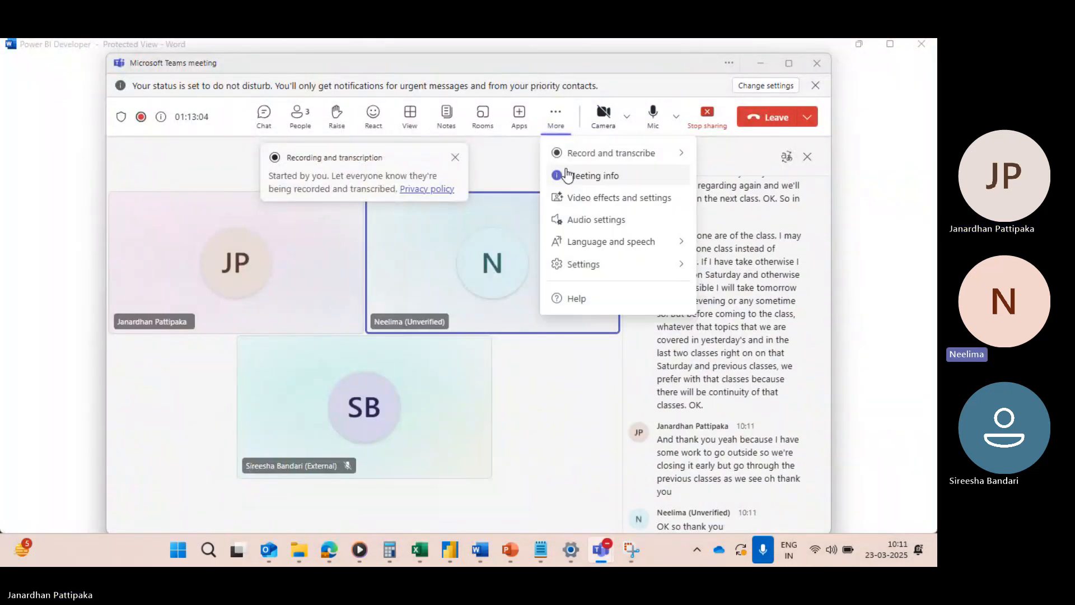
mouse_move(563, 160)
left_click(463, 158)
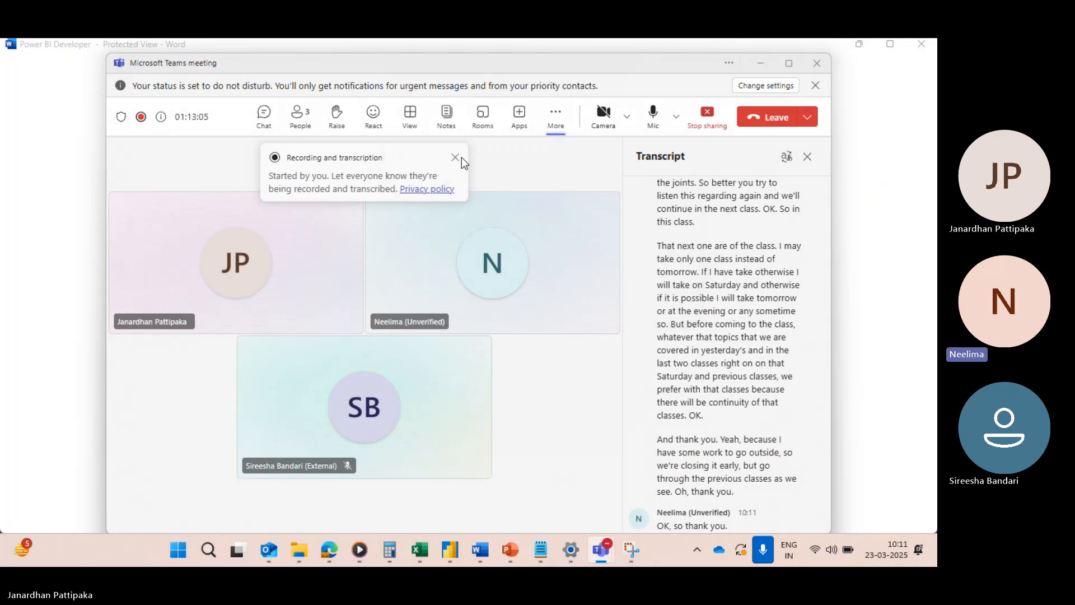
left_click(546, 316)
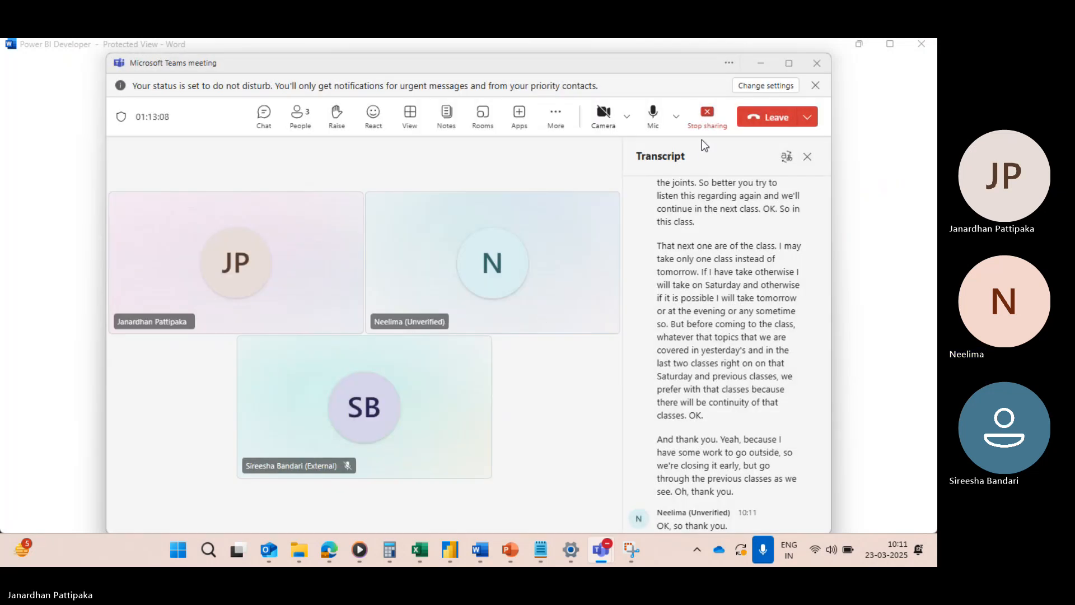